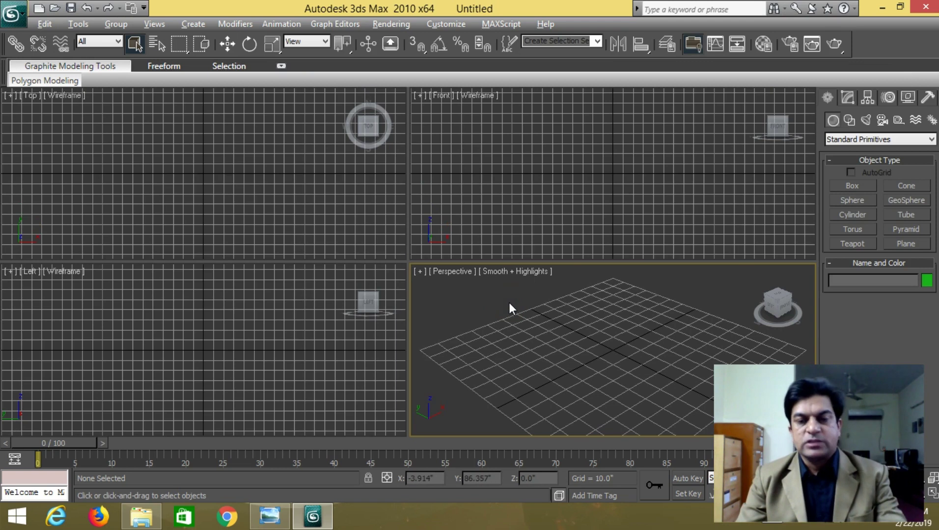
Enlarge the Perspective viewport to fill the view area and draw a plane about 160 by 151 inches over the grid.
click(900, 6)
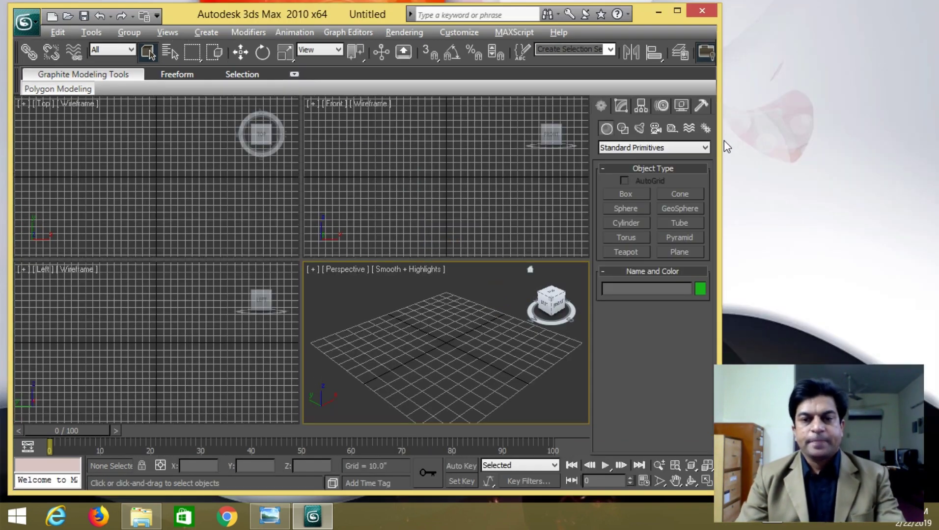
key(alt+w)
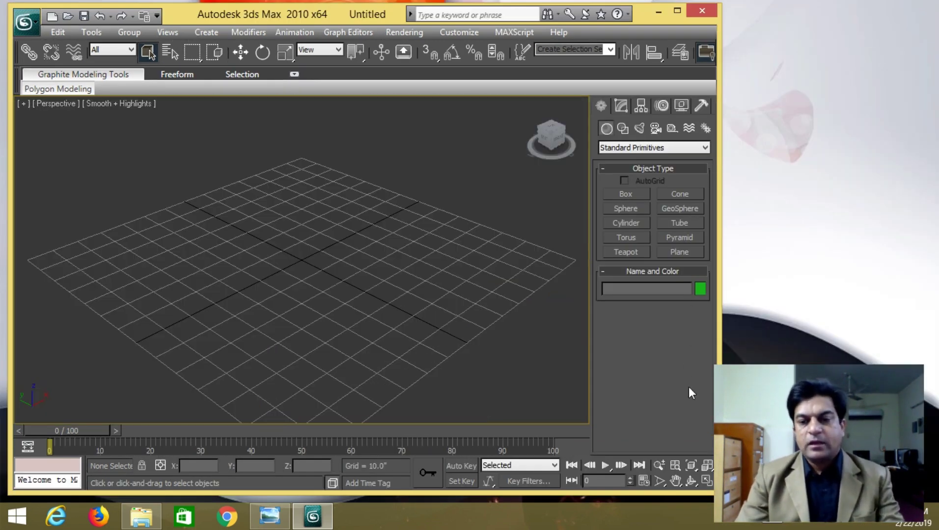
click(691, 481)
drag(304, 367, 304, 329)
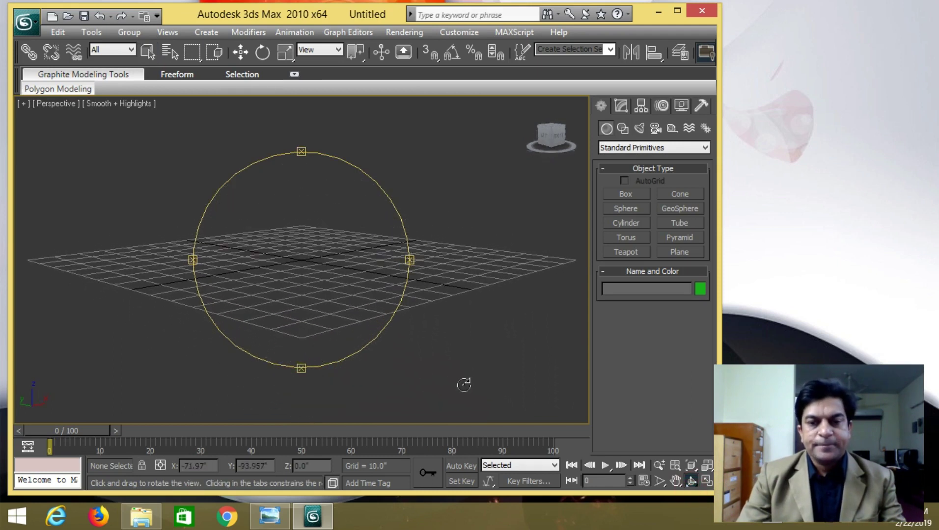
click(676, 481)
drag(461, 294, 461, 344)
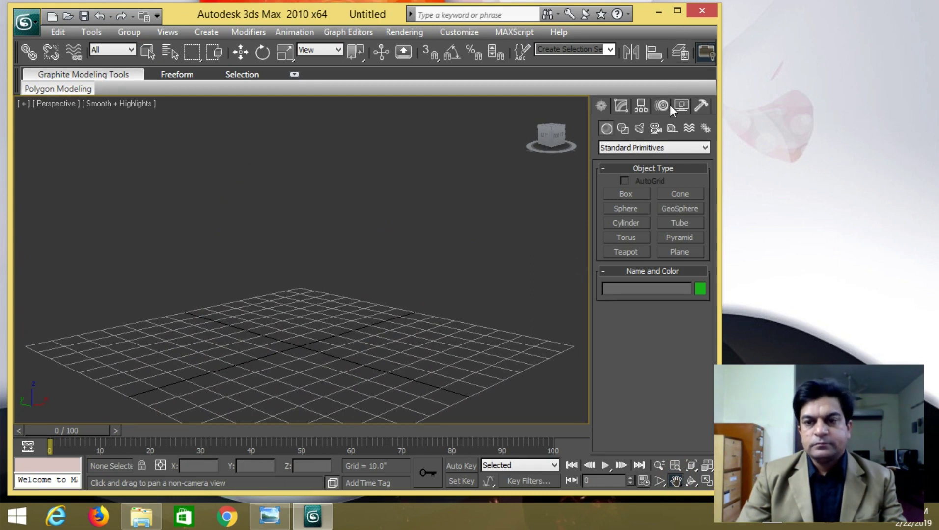
click(679, 252)
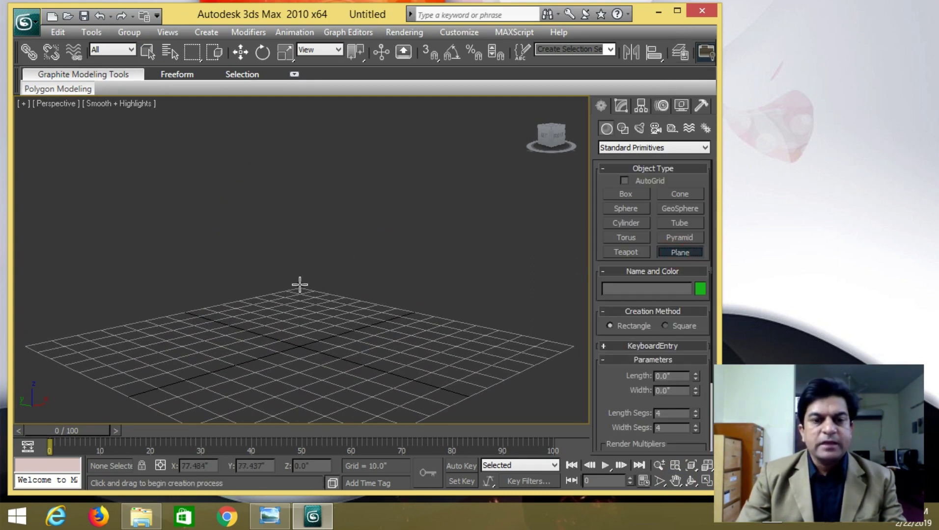
drag(334, 423, 469, 501)
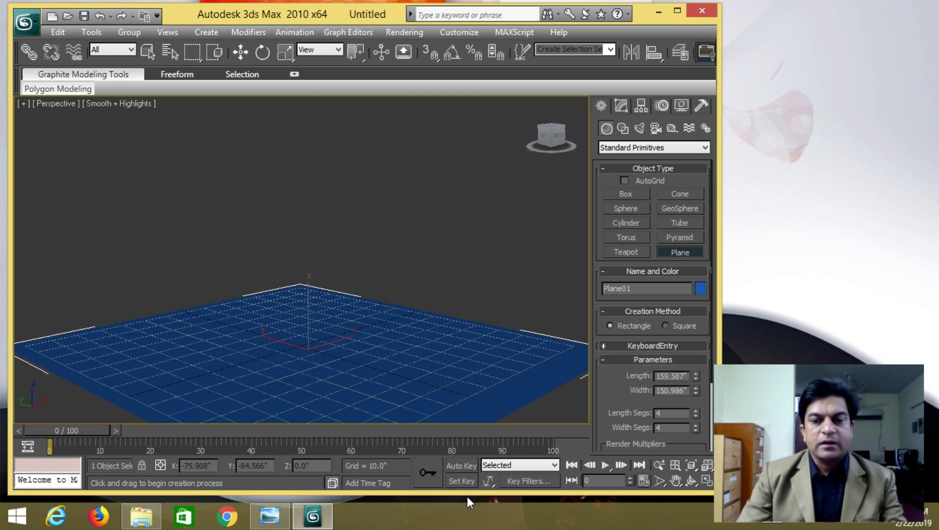
Set the plane's length and width to 300 inches each.
double_click(655, 376)
text(300)
key(Return)
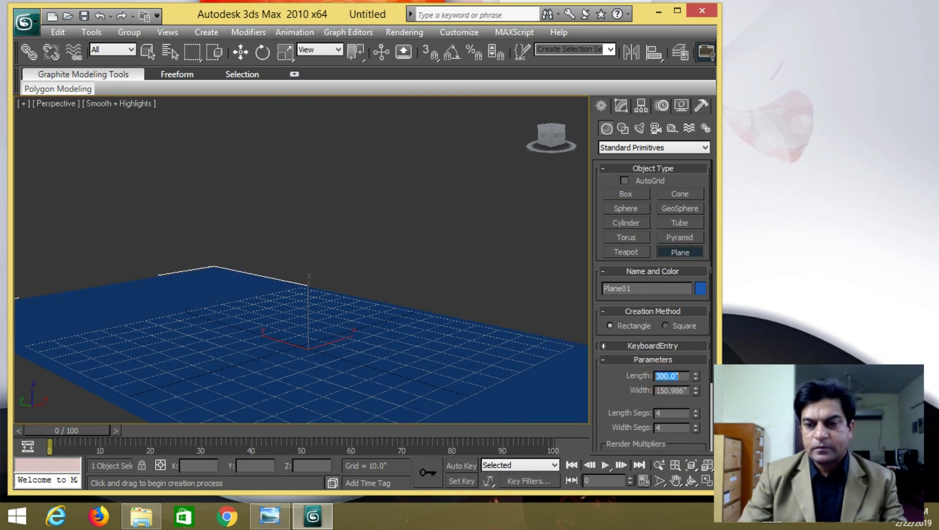
double_click(657, 391)
text(2)
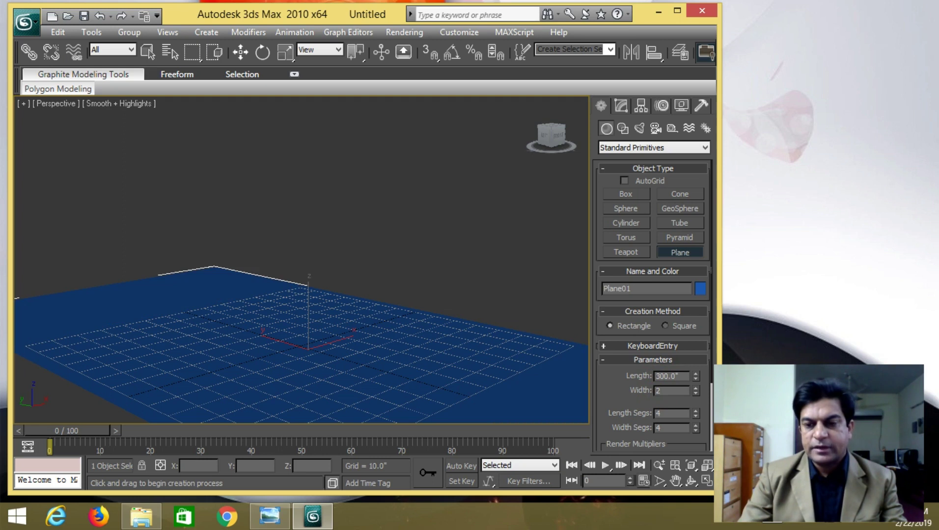
key(BackSpace)
text(300)
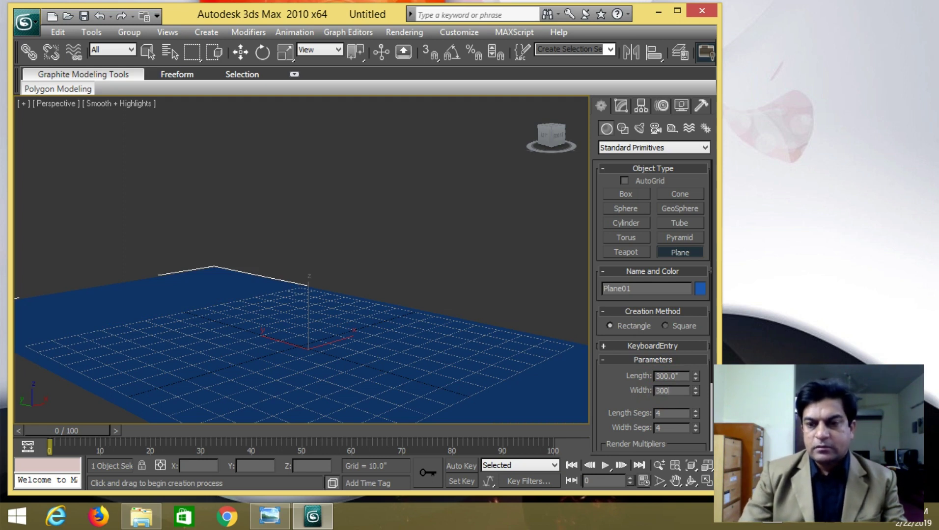
key(Return)
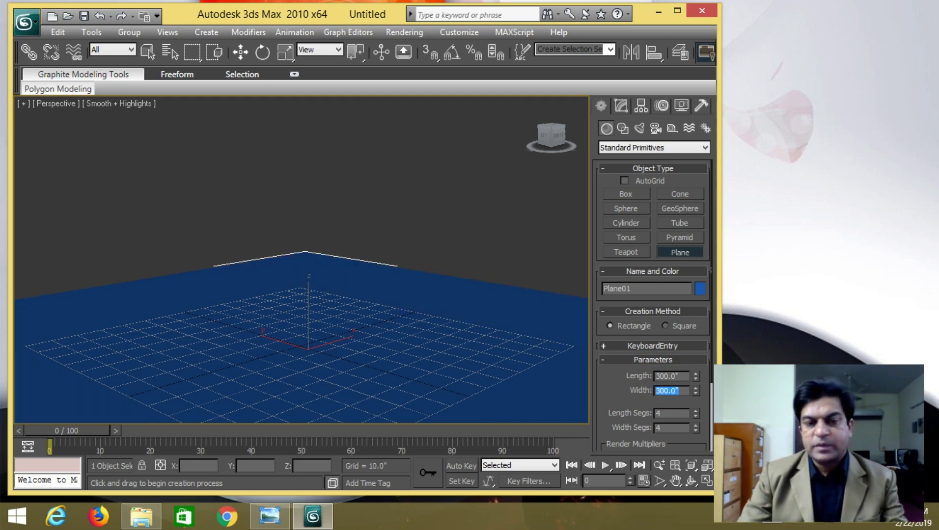
Divide the plane into 50 length segments and 50 width segments.
click(668, 413)
drag(652, 416, 642, 417)
text(50)
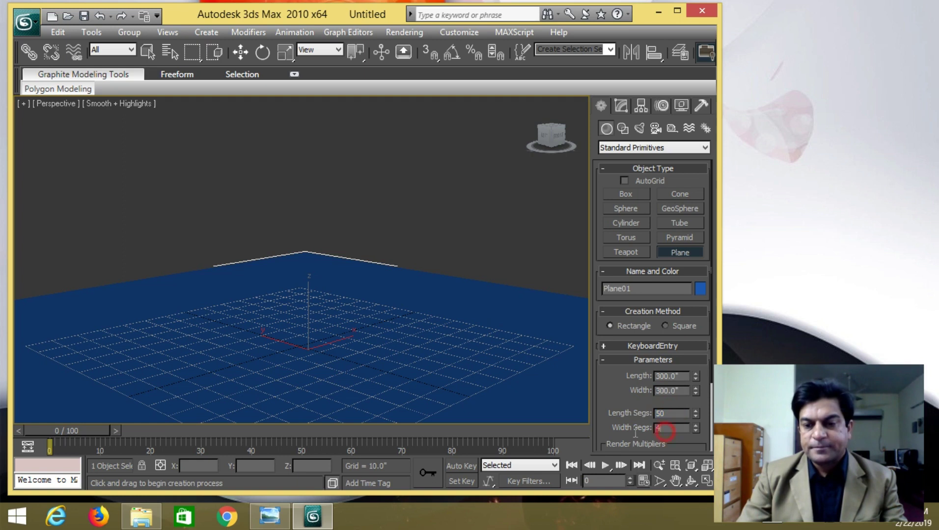
drag(667, 428, 631, 431)
text(50)
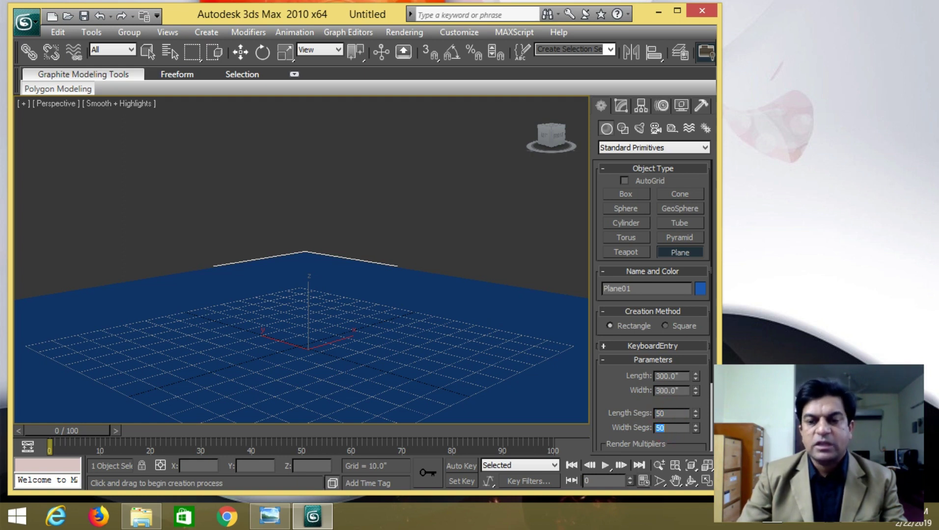
Maximize the program window, raise the plane along Z to about 0.14 inches and view its object color palette.
click(677, 11)
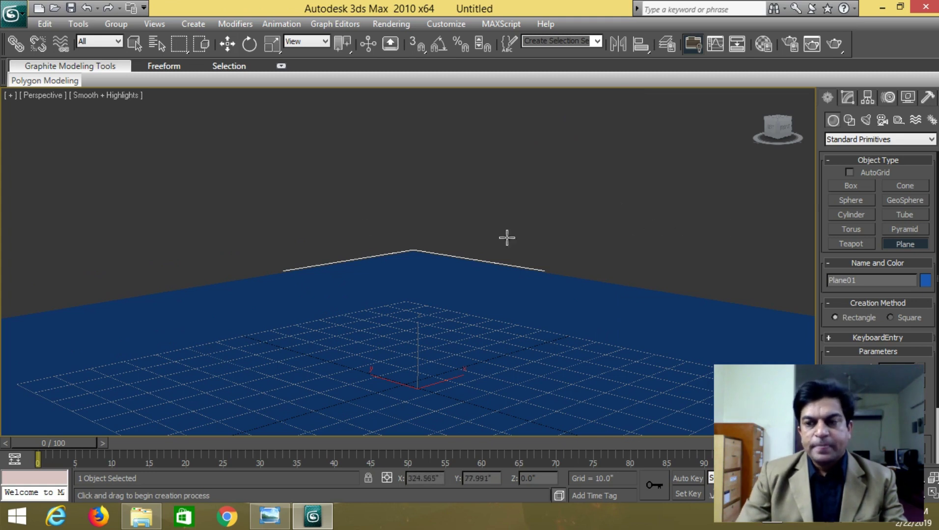
click(228, 43)
drag(421, 347, 419, 342)
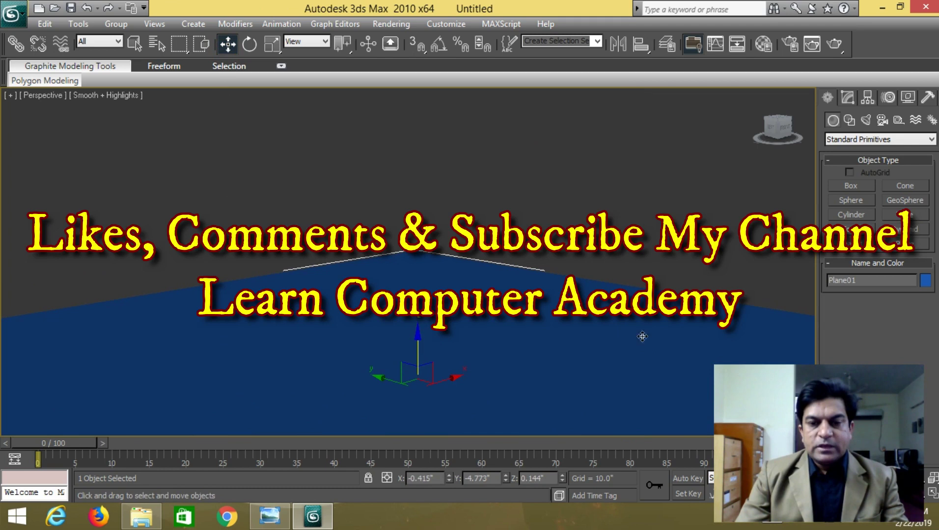
click(925, 280)
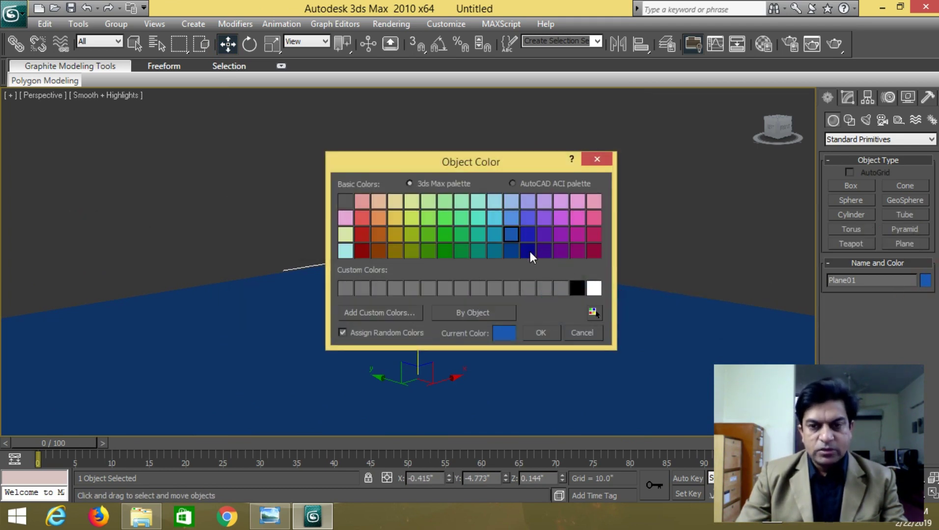
click(581, 333)
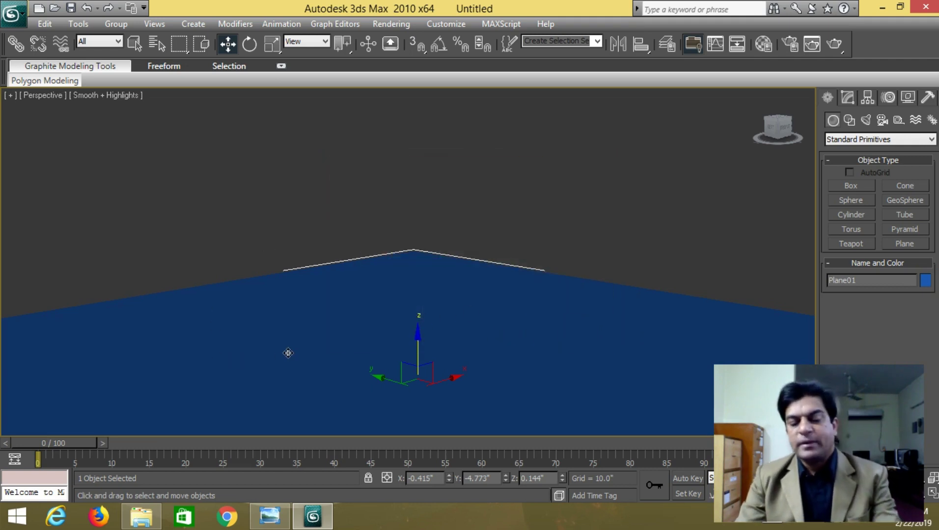
Open the Material Editor, collapse its expanded rollouts and place it over the middle of the viewport.
key(m)
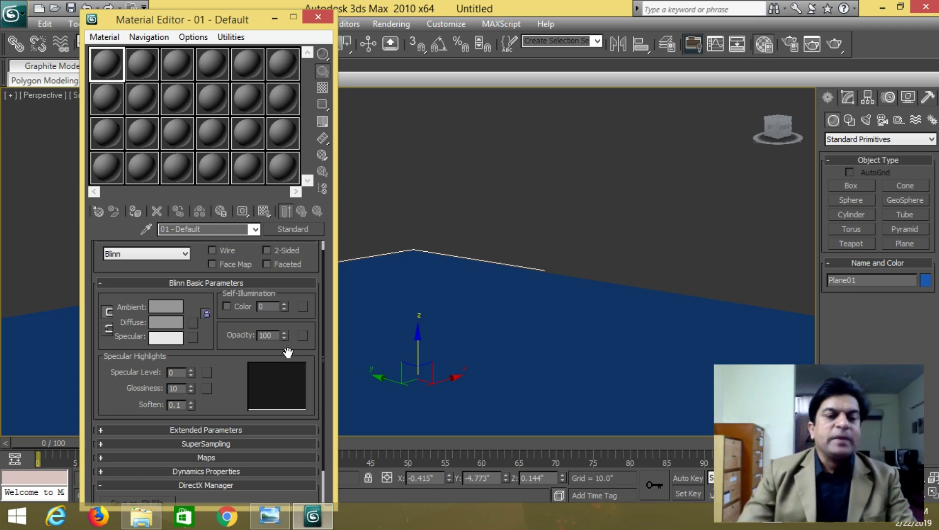
click(102, 284)
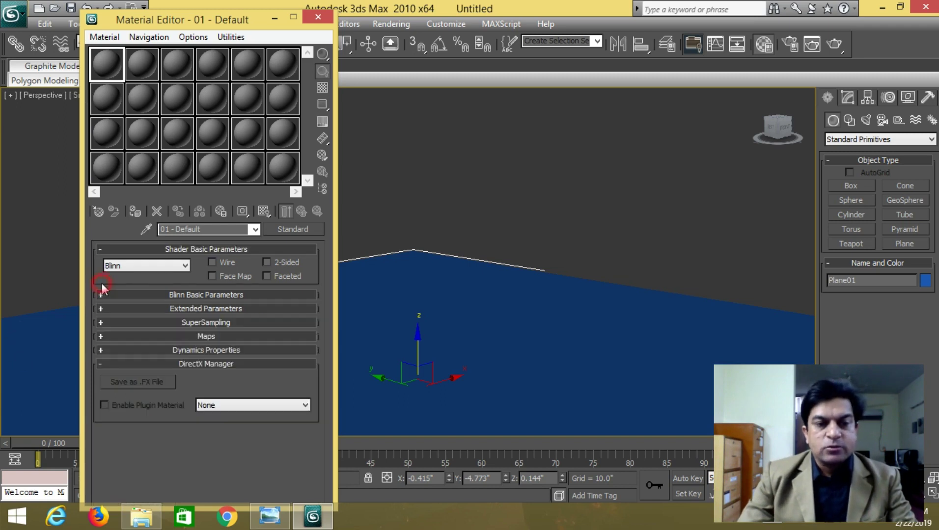
click(101, 250)
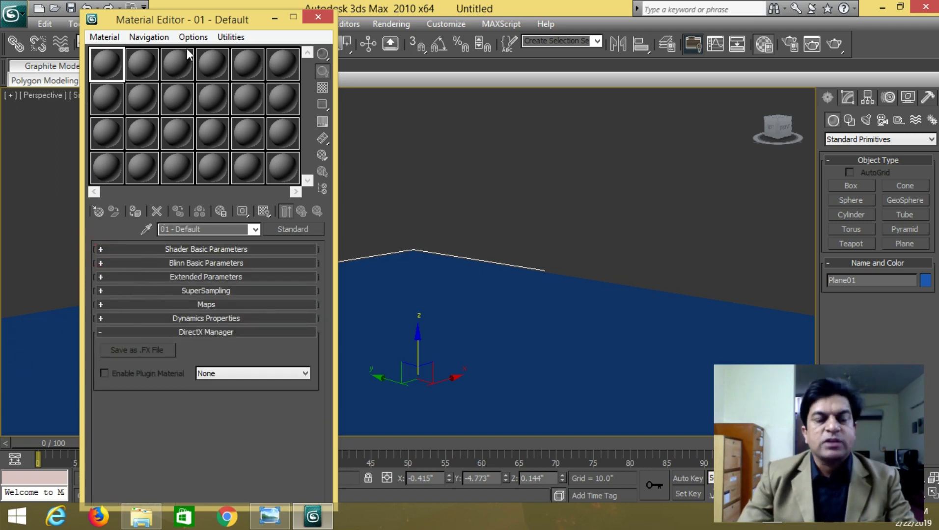
drag(196, 23, 328, 14)
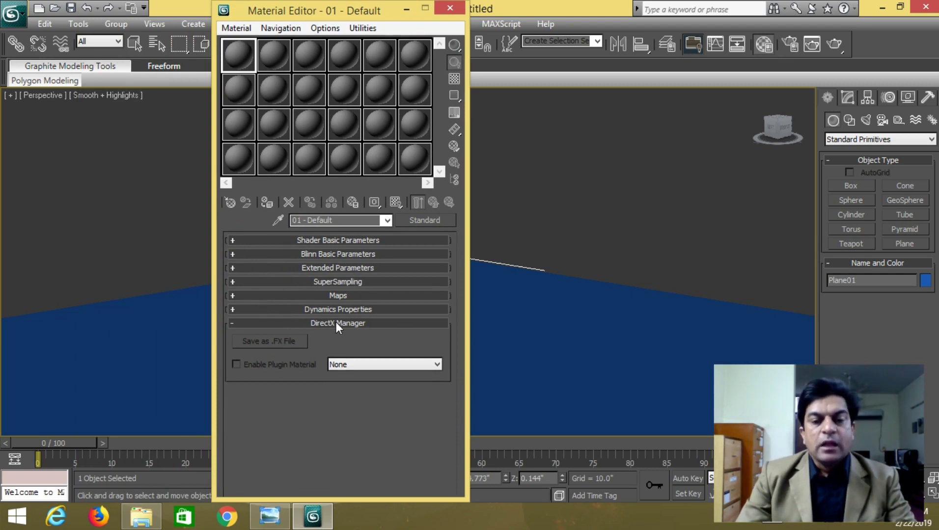
click(233, 323)
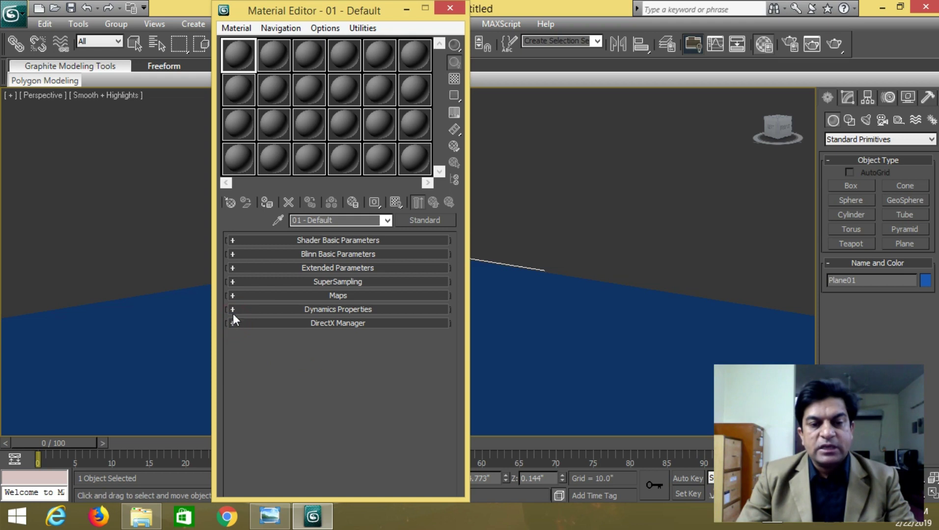
drag(299, 11, 372, 12)
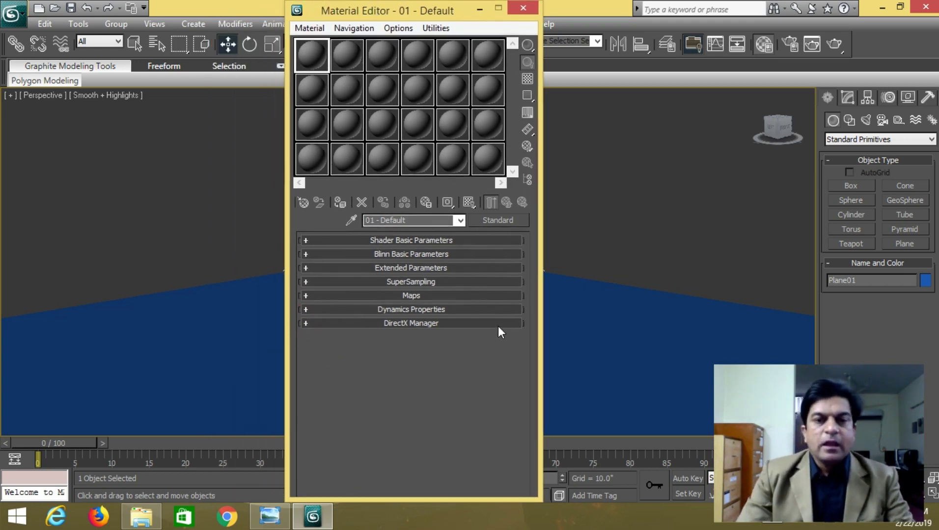
mouse_move(416, 10)
mouse_down()
mouse_move(429, 13)
mouse_move(420, 15)
mouse_up()
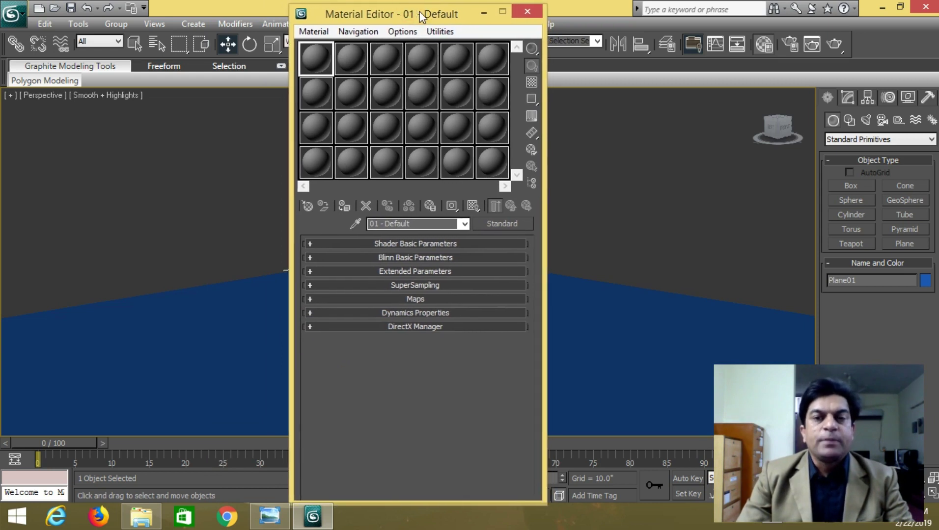
Expand the Shader Basic and Blinn Basic Parameters of the first material and review its available map channels.
click(310, 244)
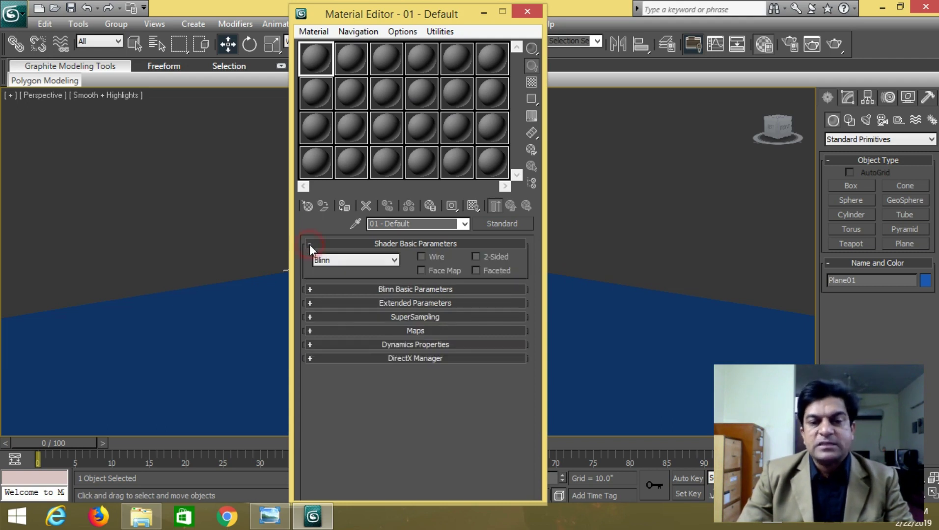
click(310, 289)
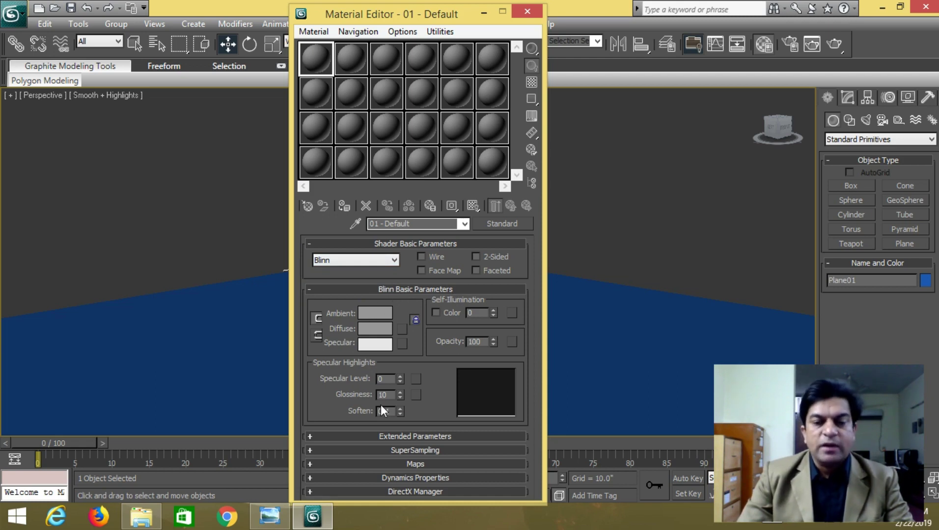
click(310, 464)
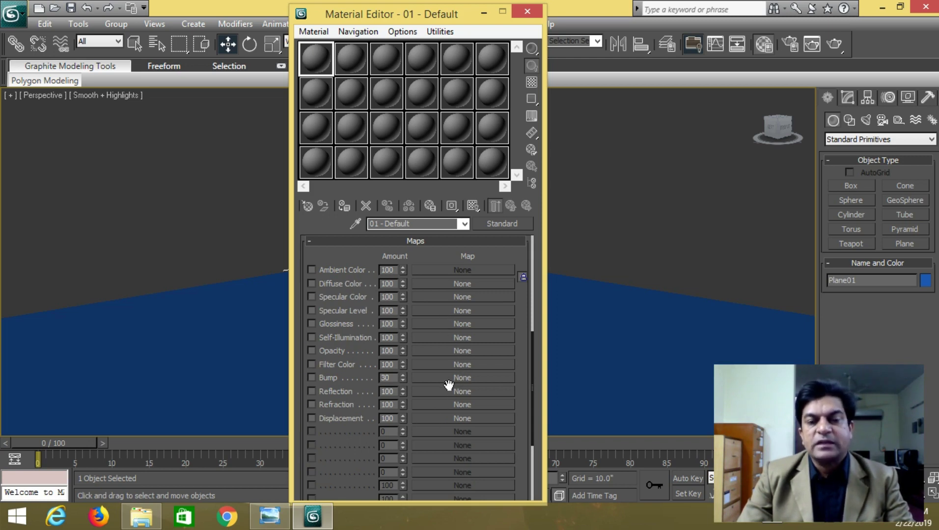
click(310, 241)
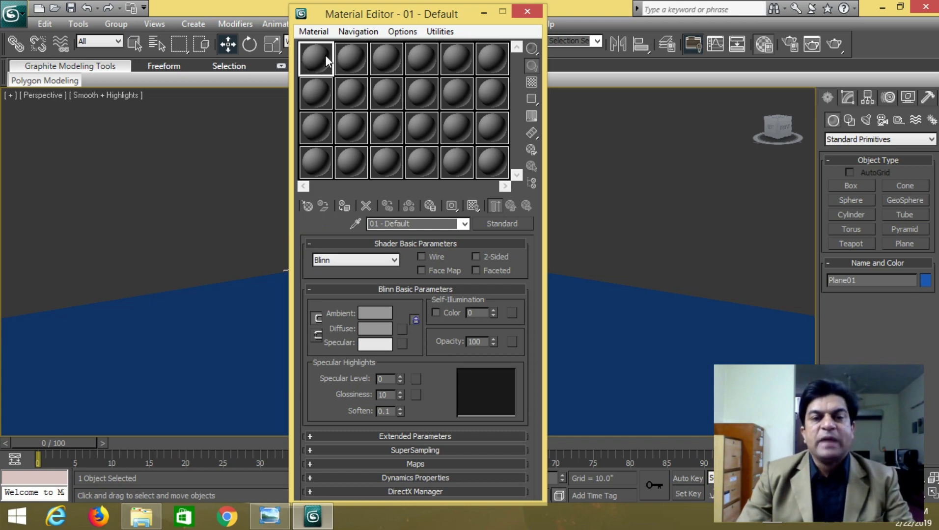
Look through the material sample slots in the first two rows and return to the first slot.
click(354, 51)
click(386, 54)
click(418, 55)
click(454, 57)
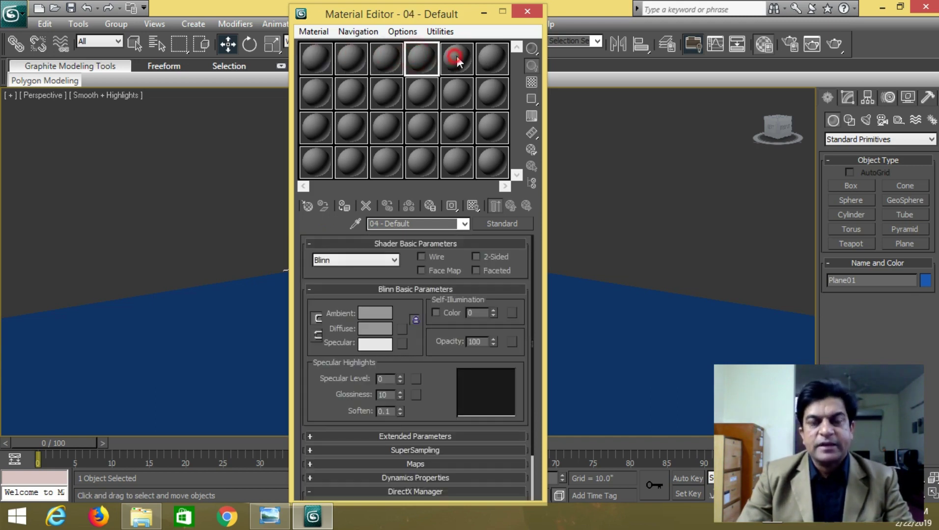
click(491, 58)
click(489, 104)
click(457, 92)
click(421, 93)
click(386, 93)
click(346, 94)
click(312, 59)
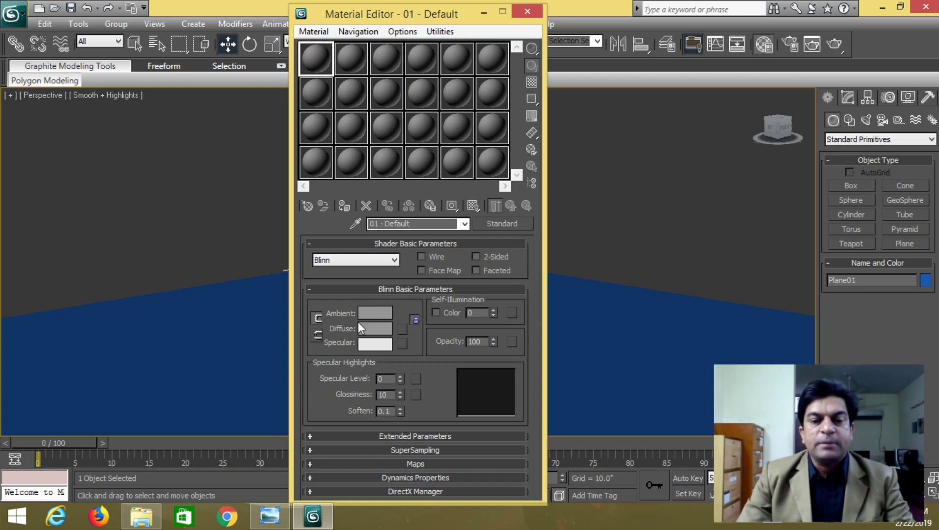
Set the first material's diffuse color to a yellow-green of about RGB 197, 221, 32.
click(402, 330)
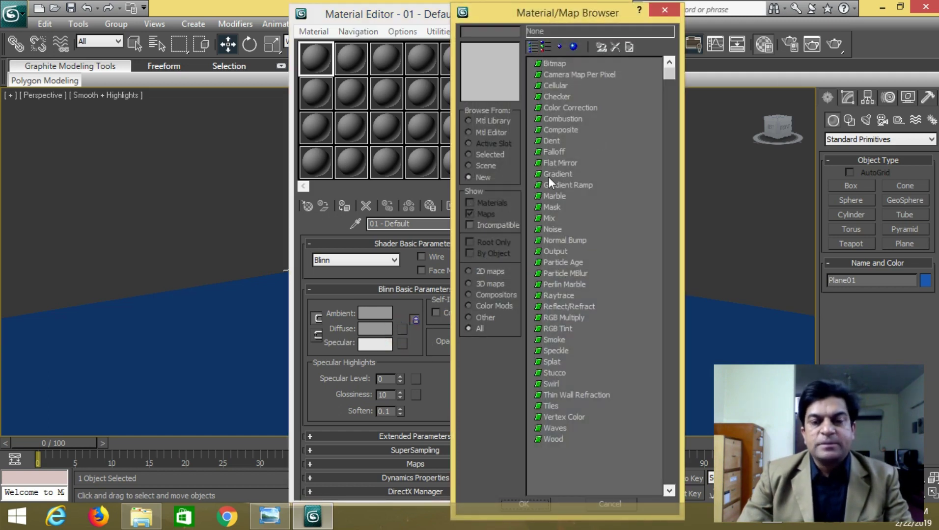
click(665, 9)
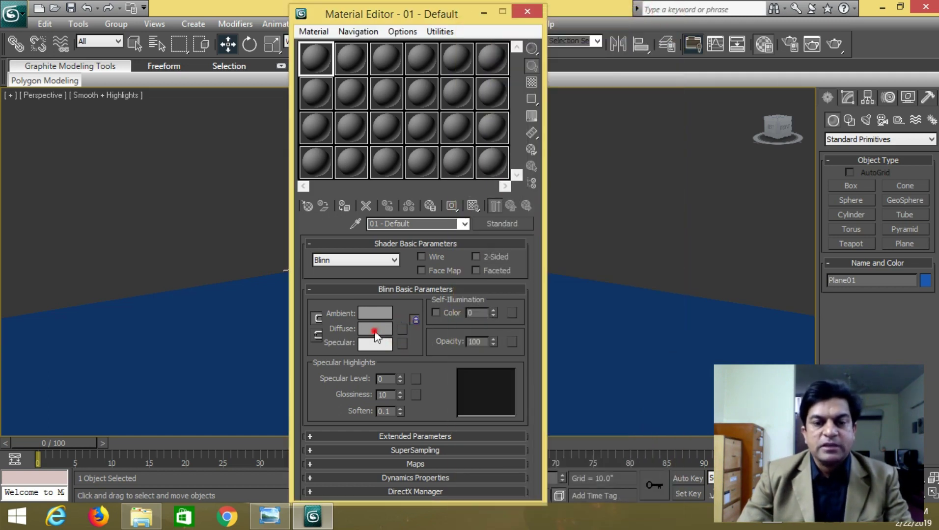
click(375, 329)
click(365, 105)
drag(365, 105, 298, 104)
drag(408, 147, 407, 102)
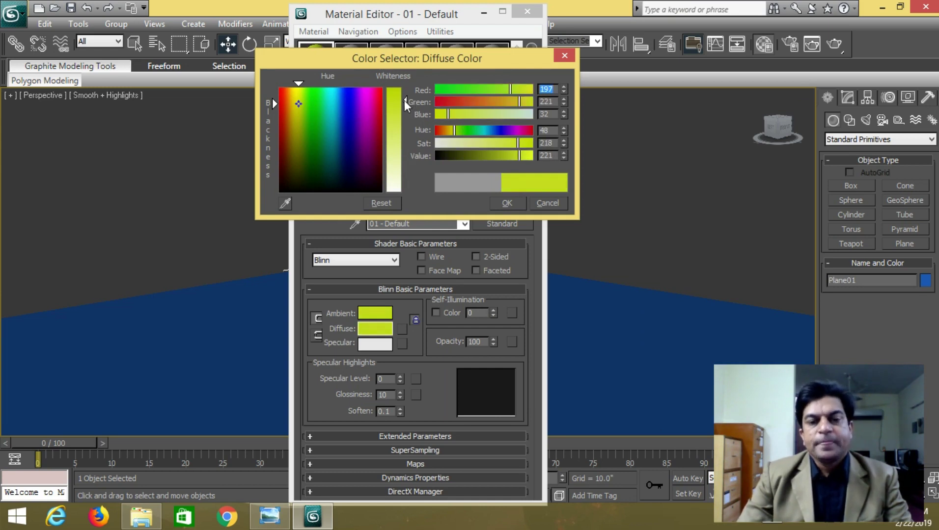
Set the first material's specular color to a strong orange.
click(402, 344)
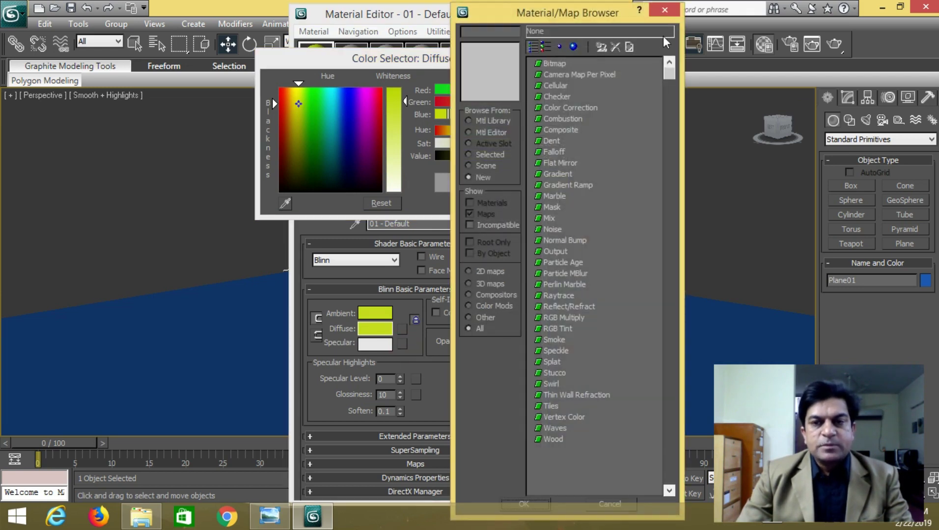
click(665, 11)
click(375, 347)
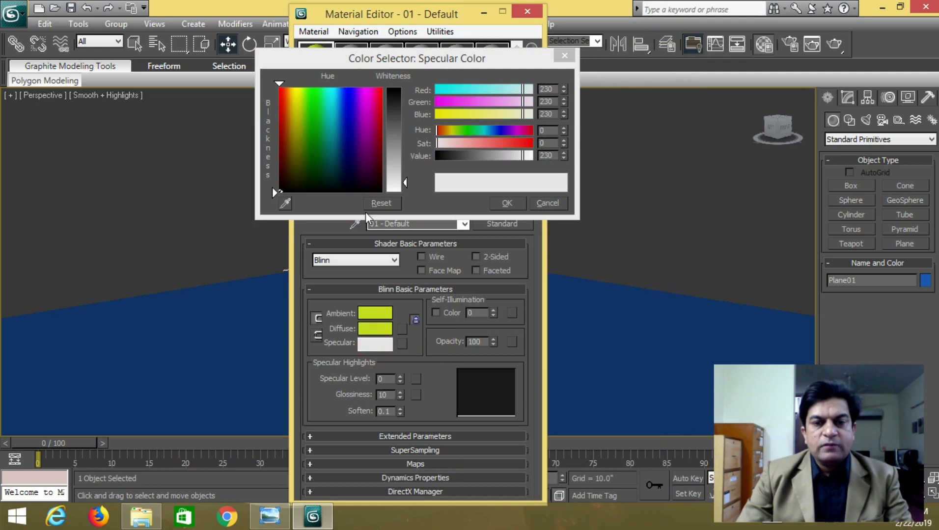
click(305, 102)
drag(305, 102, 293, 99)
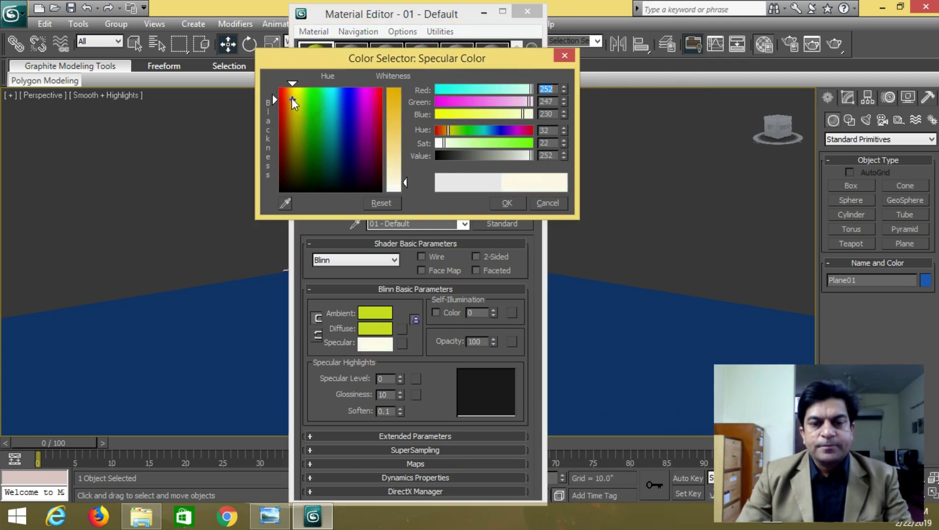
drag(407, 183, 407, 101)
mouse_move(290, 101)
mouse_down()
mouse_move(273, 92)
mouse_move(286, 96)
mouse_up()
click(506, 203)
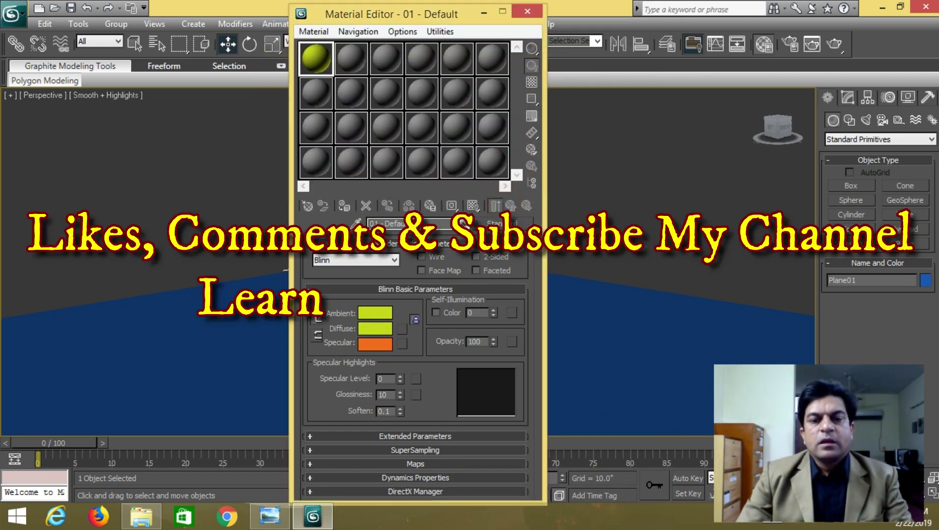
Assign the first material to the selected plane, enable its viewport display and check the plane without the Material Editor in the way.
click(350, 203)
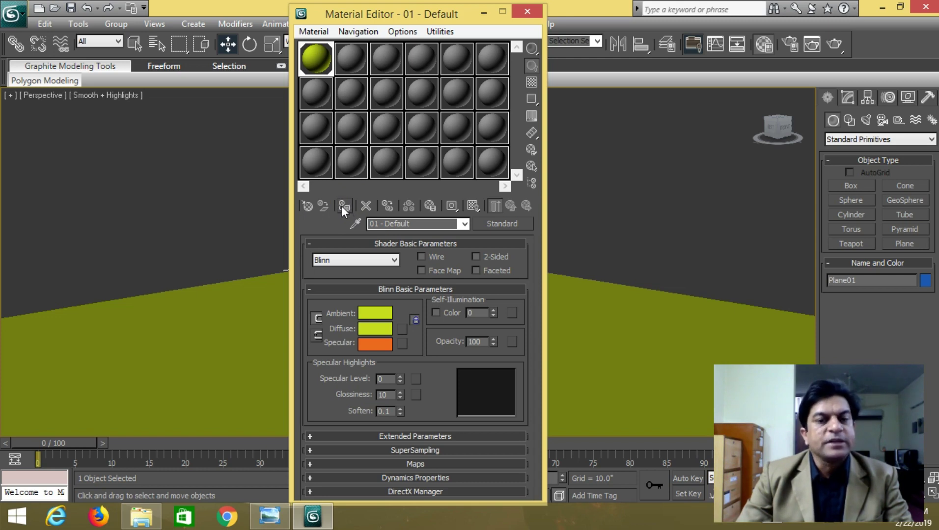
click(472, 206)
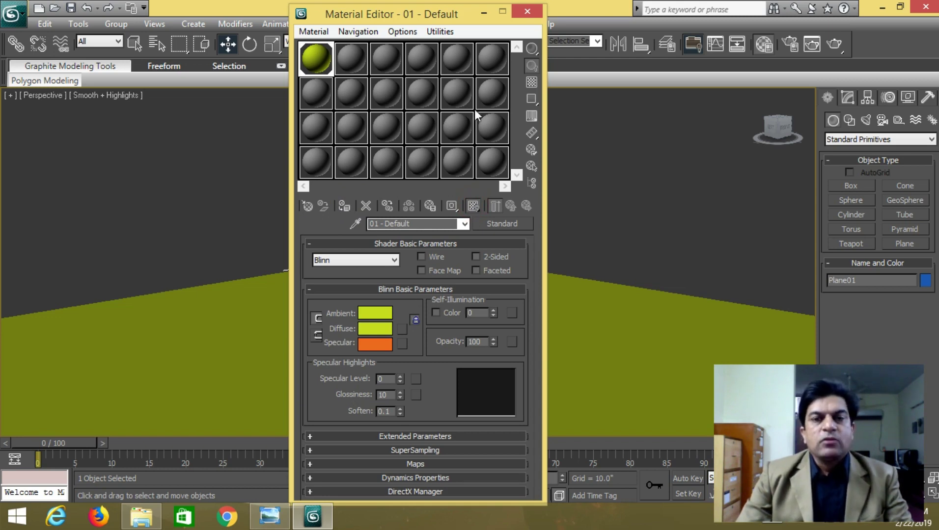
click(483, 12)
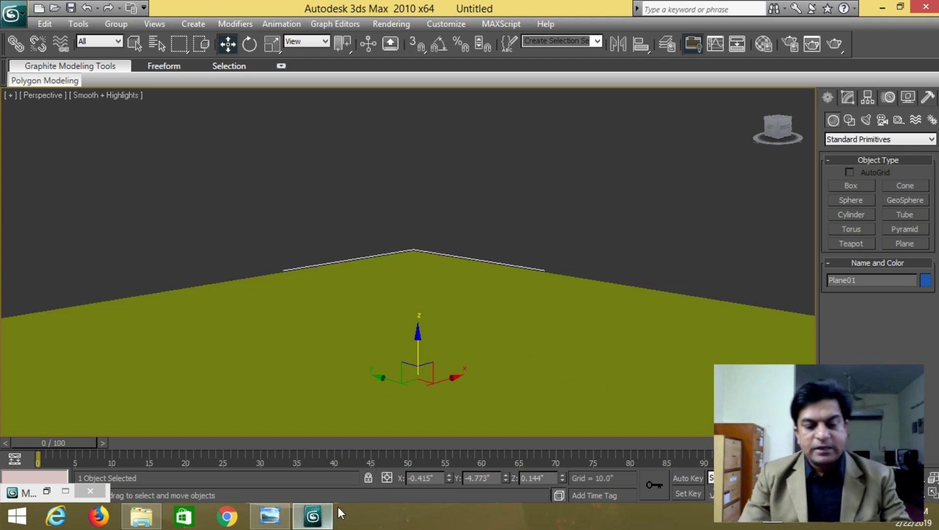
click(47, 492)
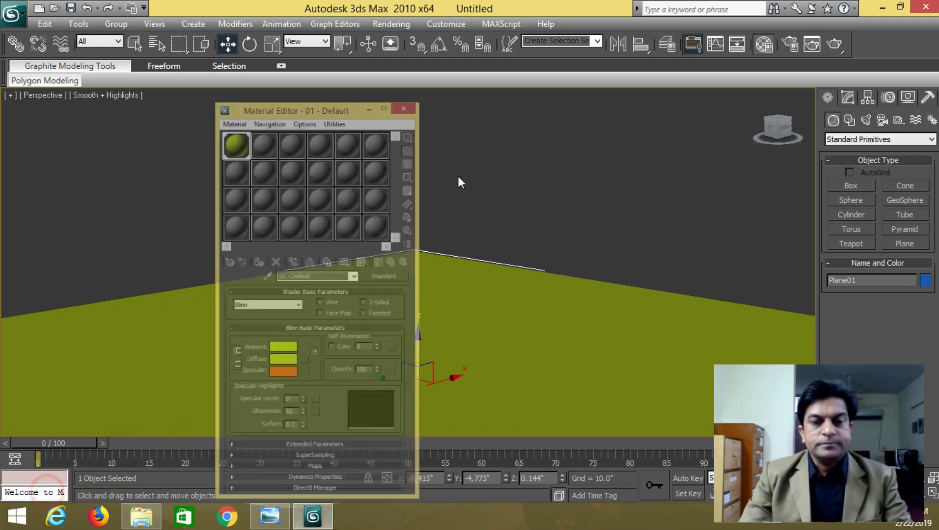
Show the available maps with large previews and assign a Checker map to the material's diffuse channel.
click(403, 328)
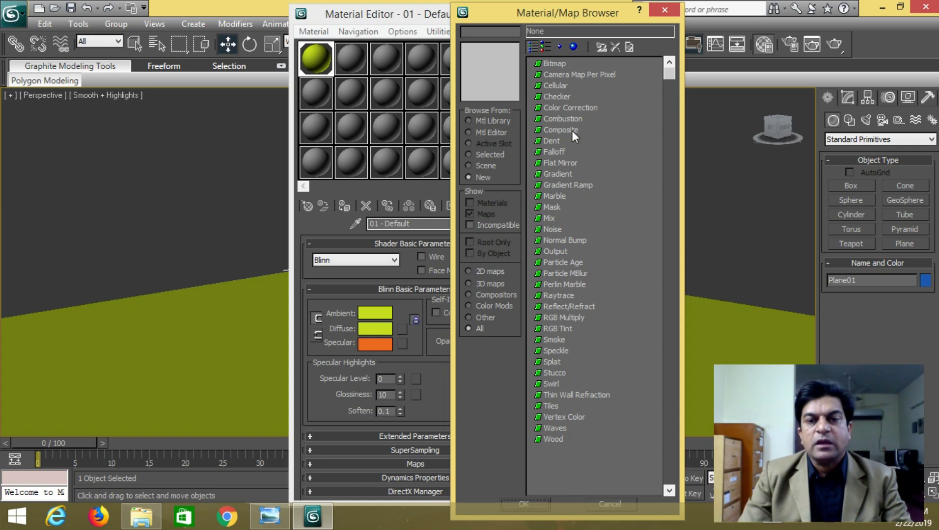
click(545, 47)
drag(674, 73, 676, 54)
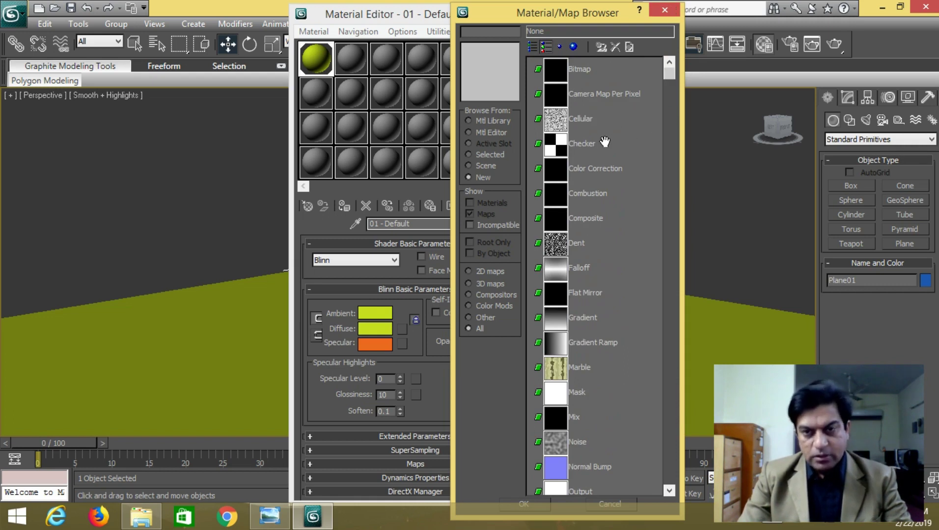
click(562, 145)
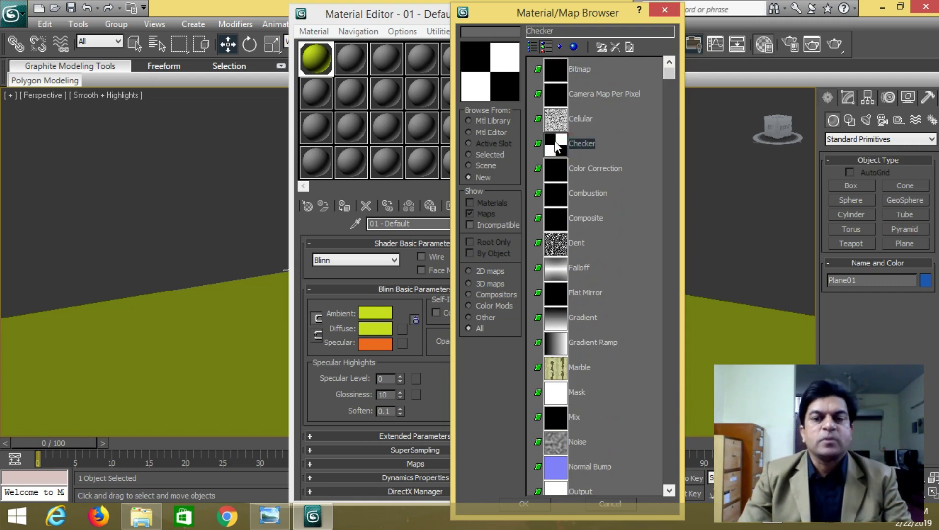
double_click(554, 141)
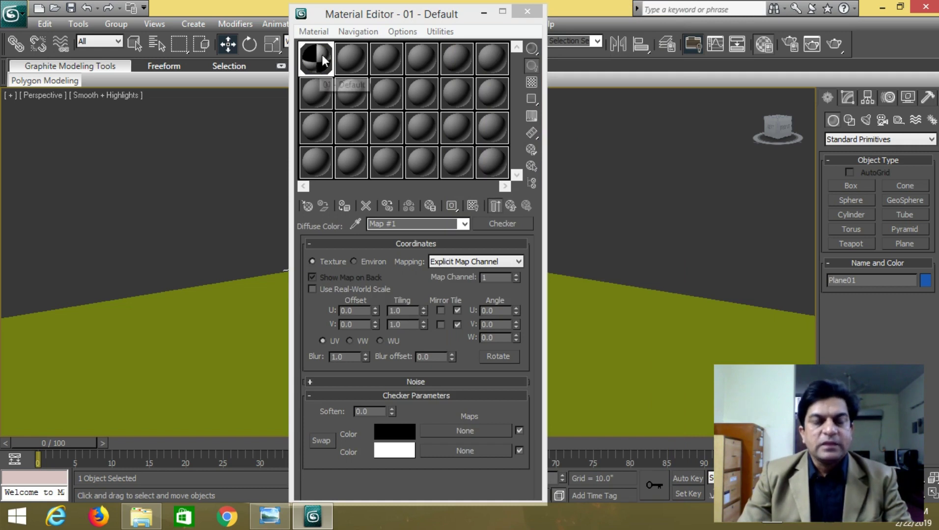
Set Color 1 of the checker map to bright green.
click(303, 412)
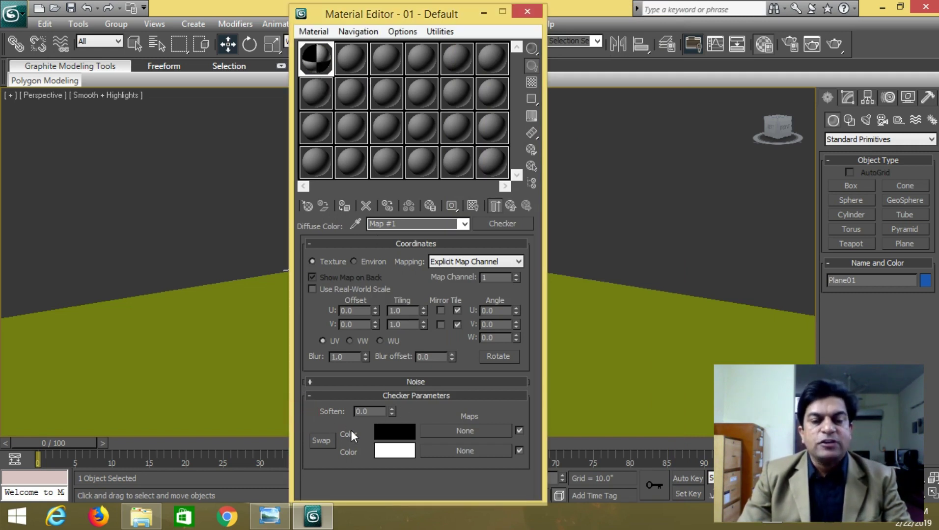
click(309, 398)
click(310, 398)
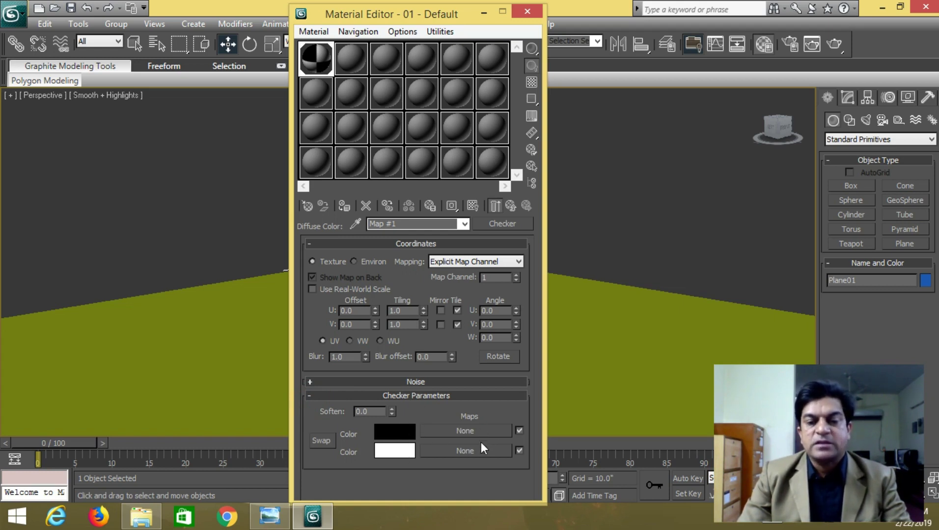
click(403, 433)
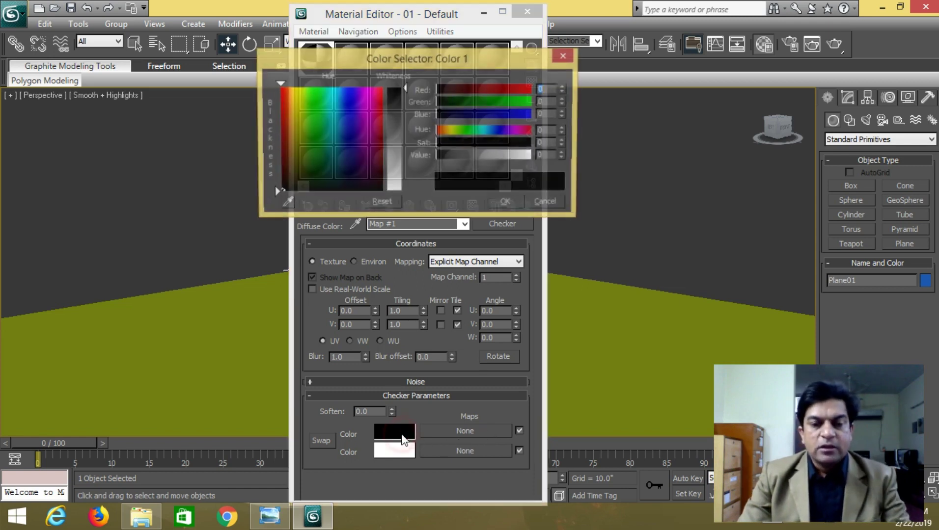
click(330, 103)
drag(330, 102, 315, 90)
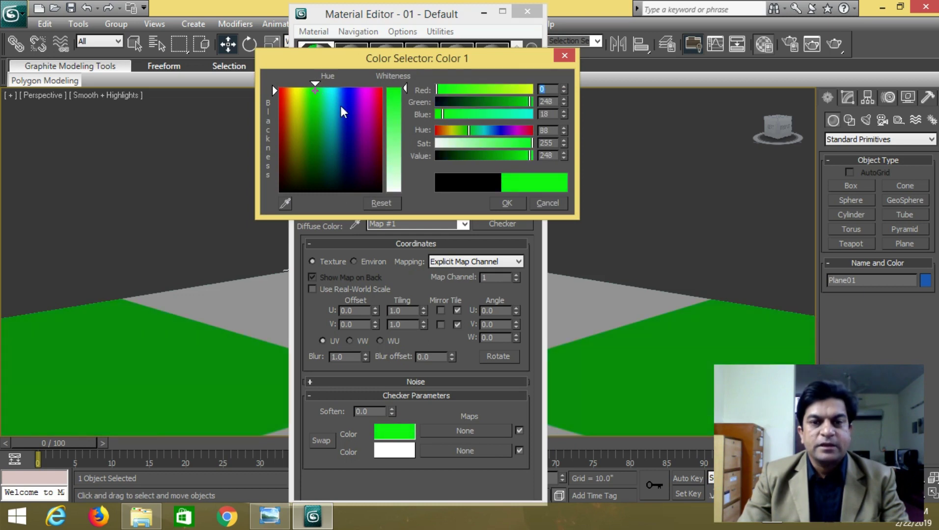
click(504, 205)
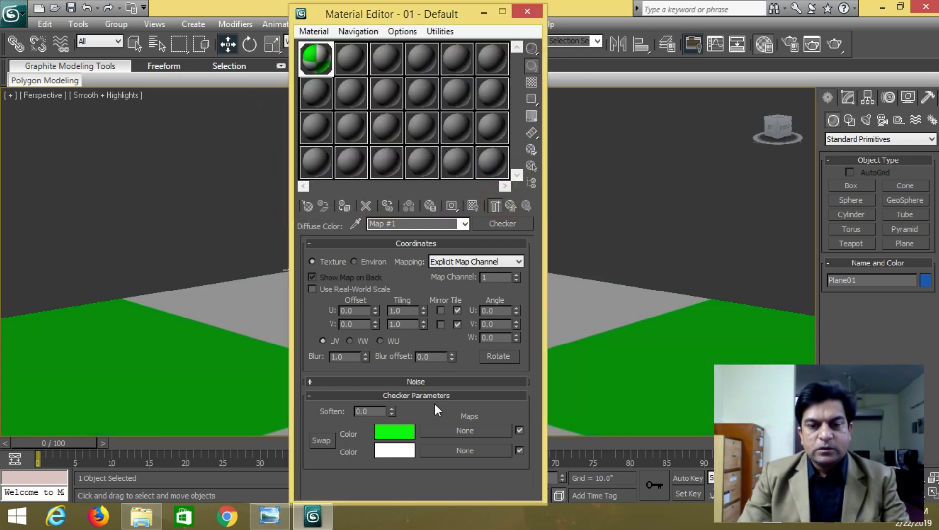
Set Color 2 of the checker map to pure red, RGB 255, 0, 0.
click(395, 450)
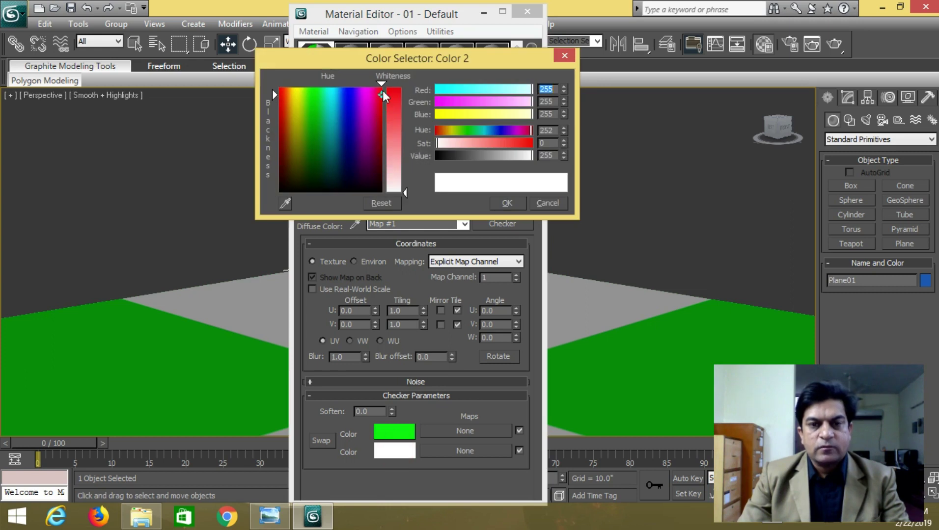
click(383, 93)
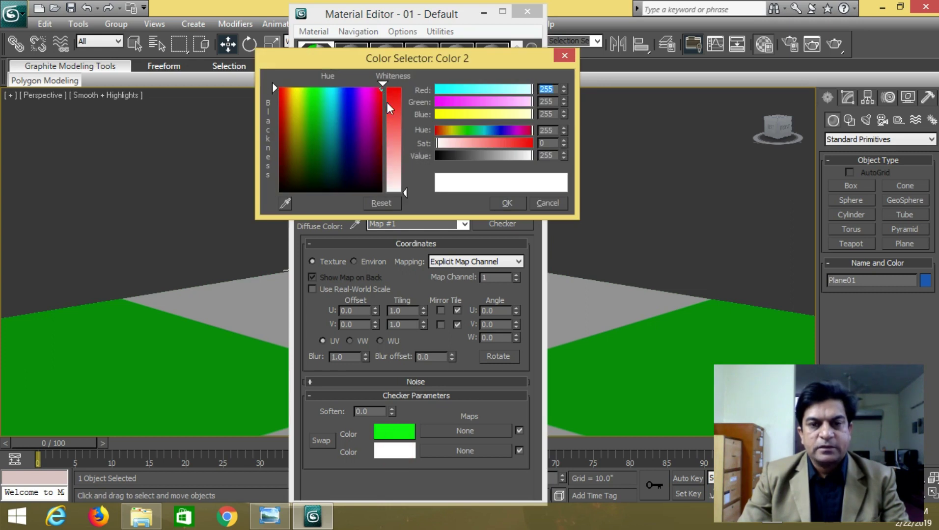
drag(390, 109, 393, 87)
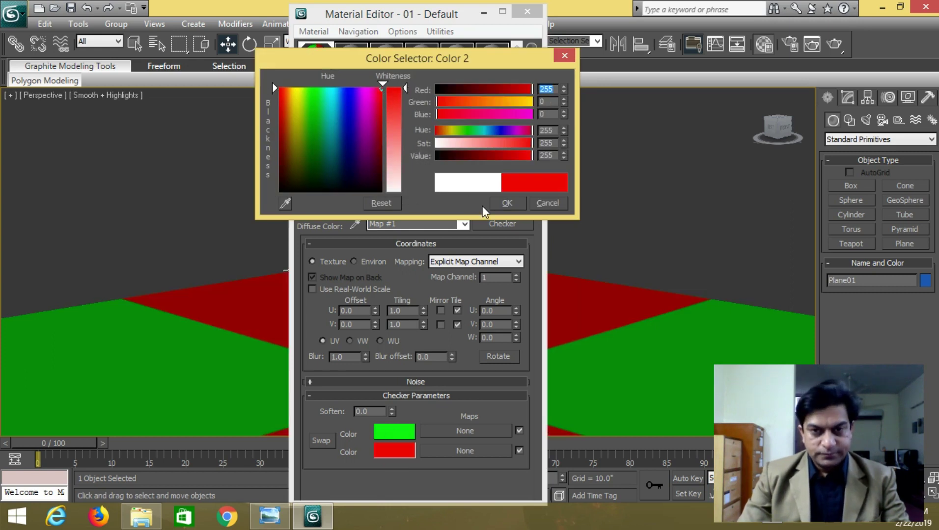
click(507, 203)
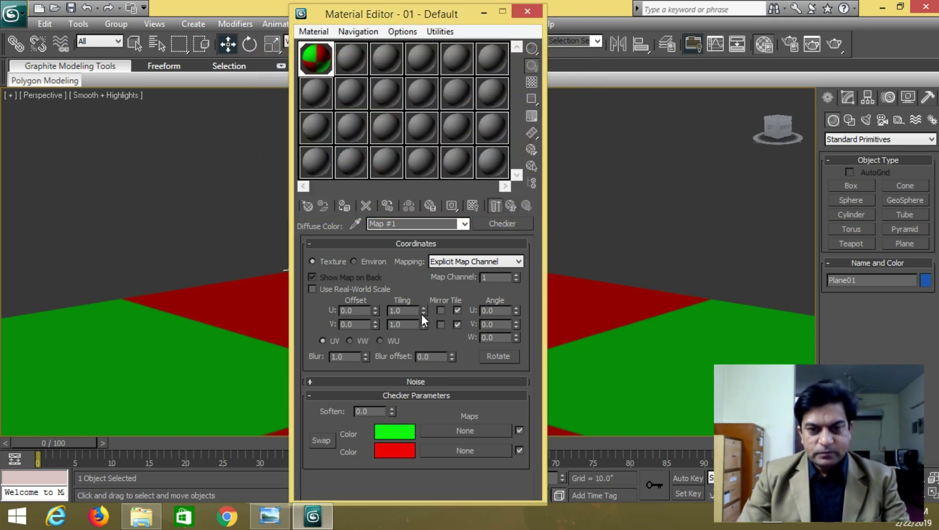
Set the checker map's U and V tiling to 20.
double_click(395, 310)
text(20)
double_click(415, 324)
text(20)
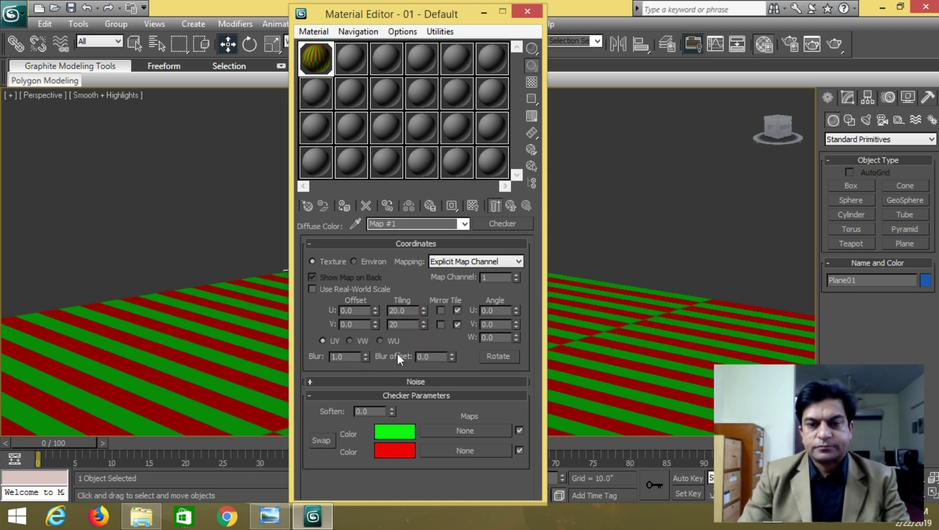
key(Return)
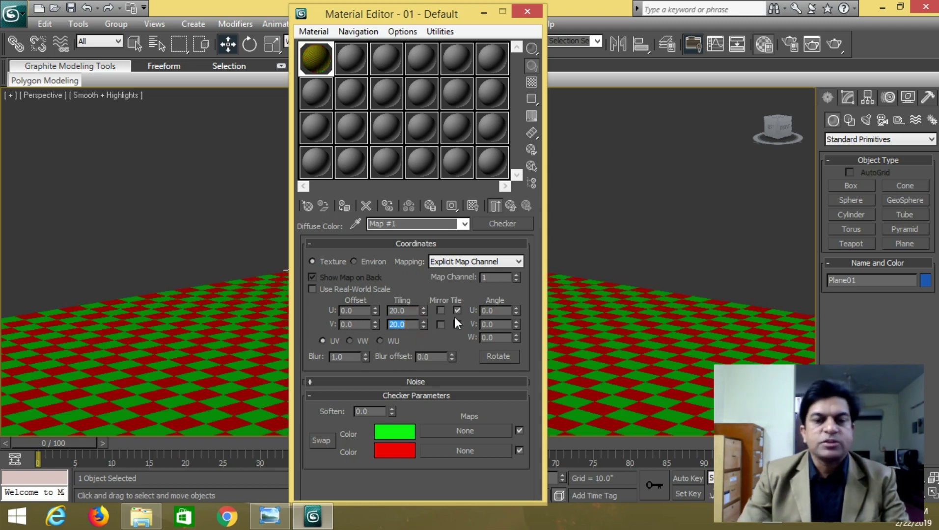
Set the checker map's U and V tiling to 10 and return to the parent material.
double_click(406, 311)
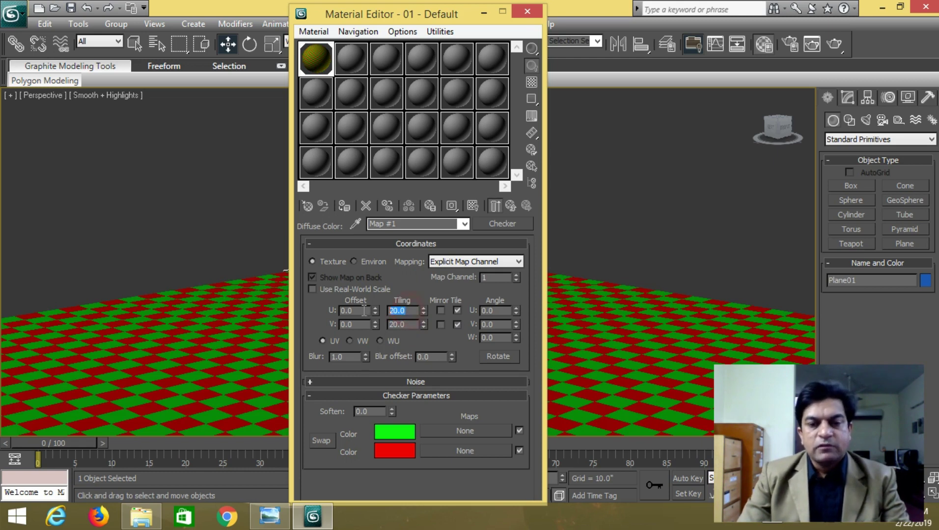
text(10)
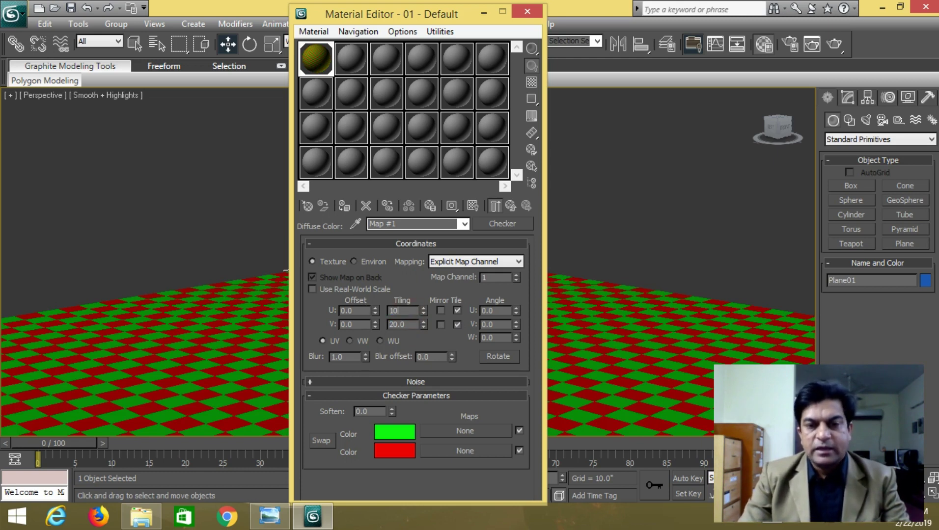
key(Return)
double_click(405, 324)
text(10)
key(Return)
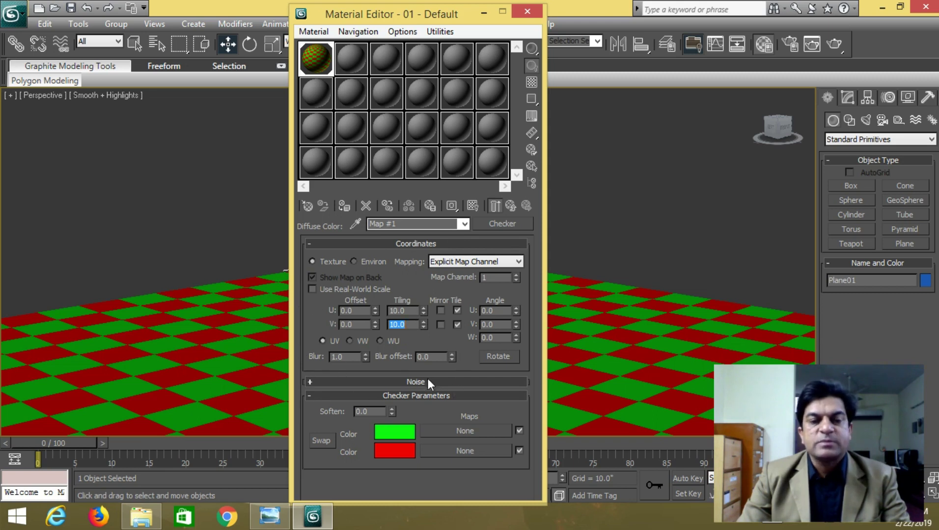
click(512, 206)
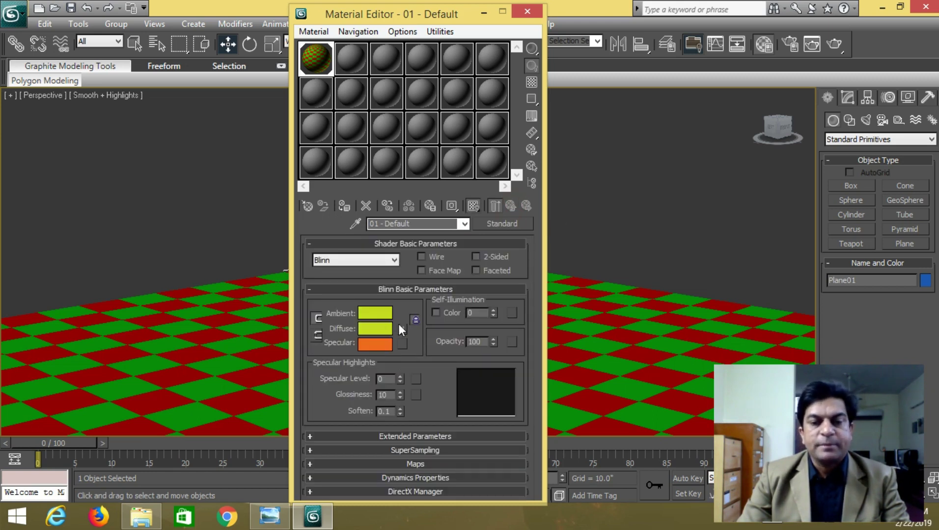
Minimize the Material Editor, create a sphere near the plane's far corner and raise it to a Z of about 43.9 inches.
click(483, 13)
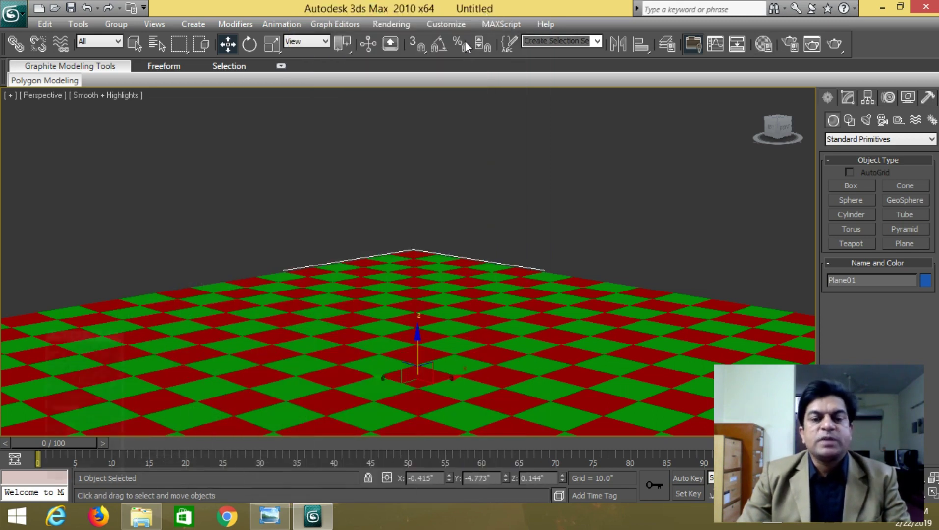
click(849, 199)
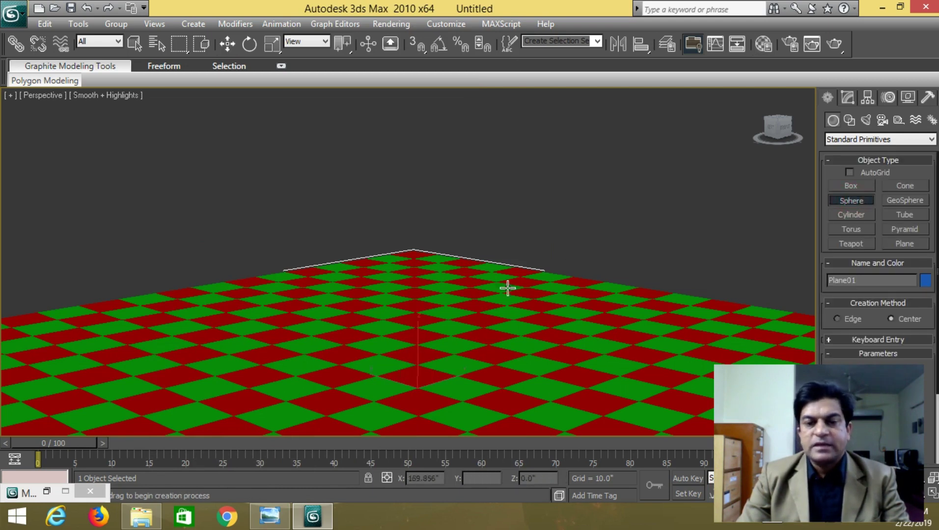
drag(417, 268, 442, 292)
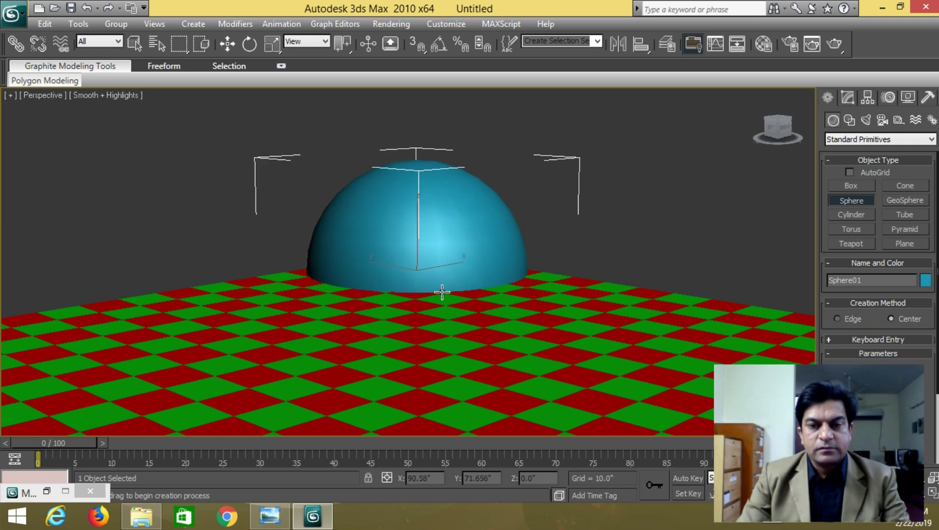
click(227, 44)
drag(418, 228, 417, 121)
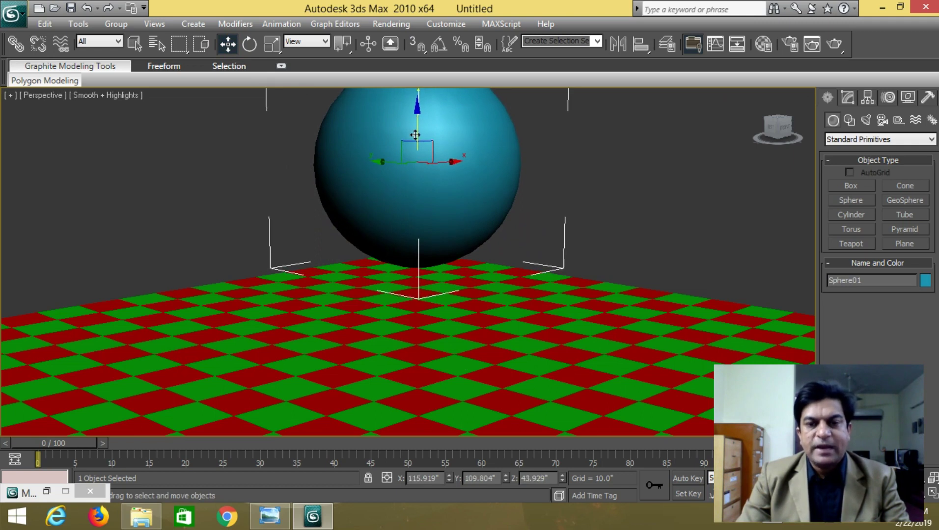
Set the sphere's radius to 30 inches and its segments to 50.
click(847, 98)
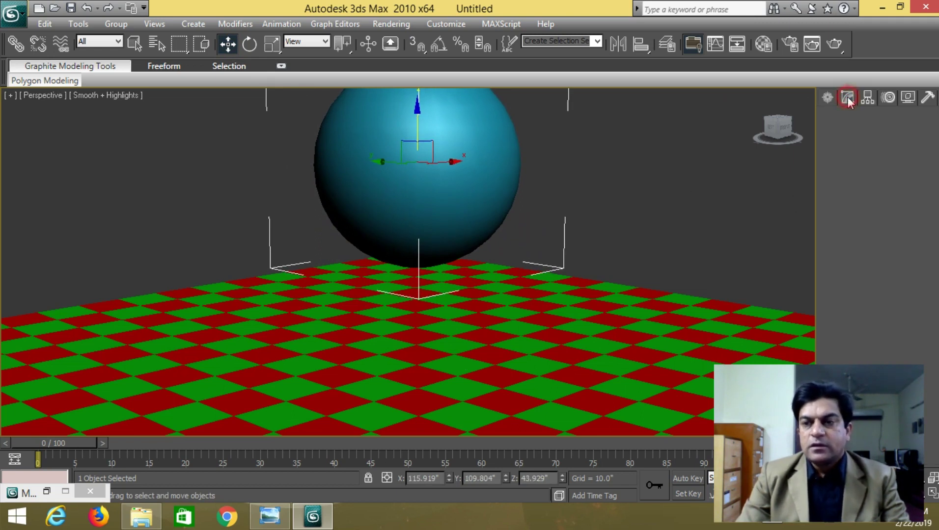
double_click(904, 296)
text(30)
key(Return)
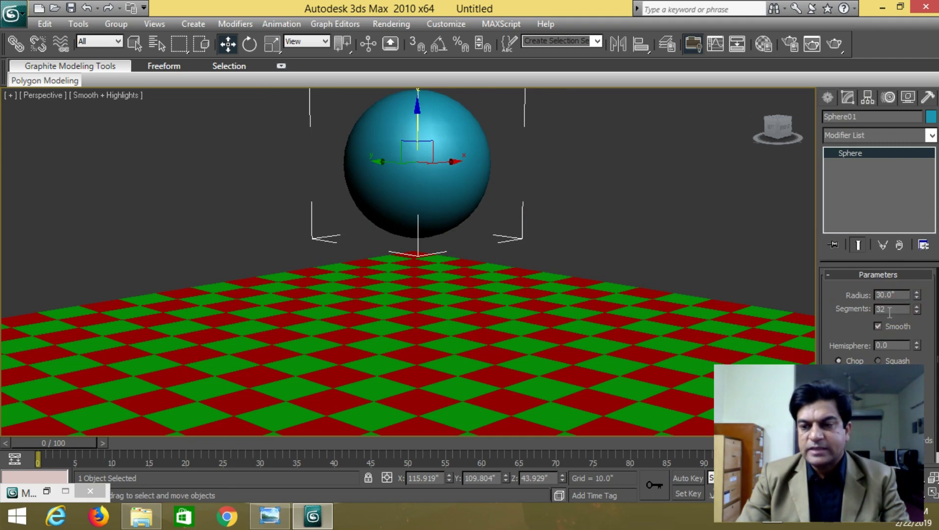
drag(857, 323, 856, 289)
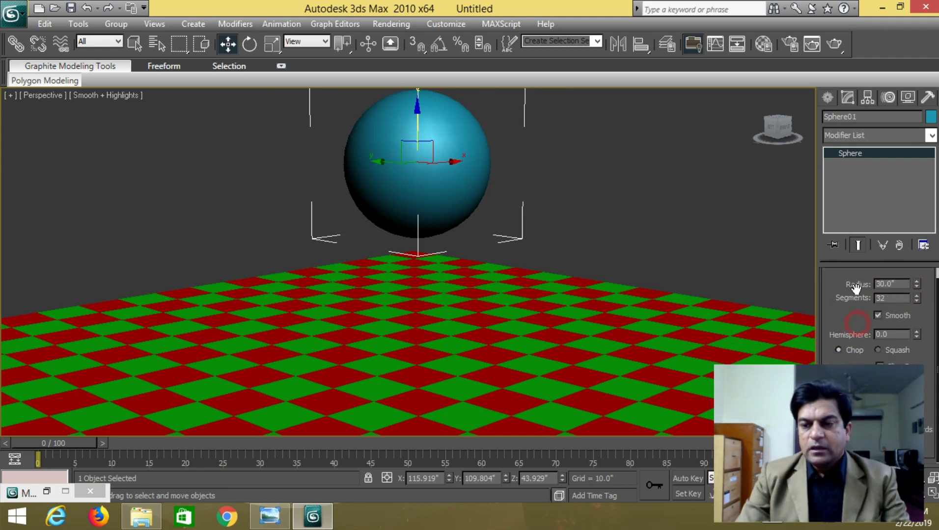
double_click(896, 300)
text(50)
key(Return)
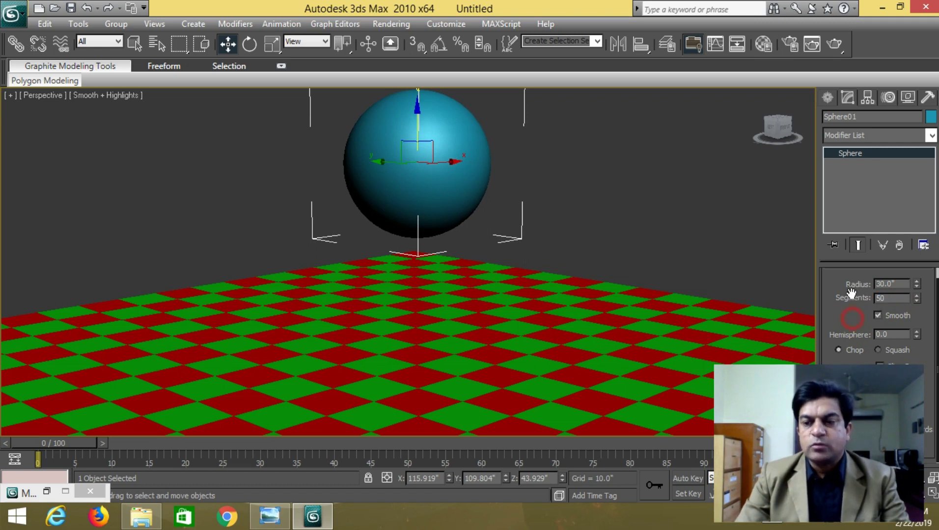
Set the sphere's segments to 100.
click(851, 324)
double_click(884, 299)
text(100)
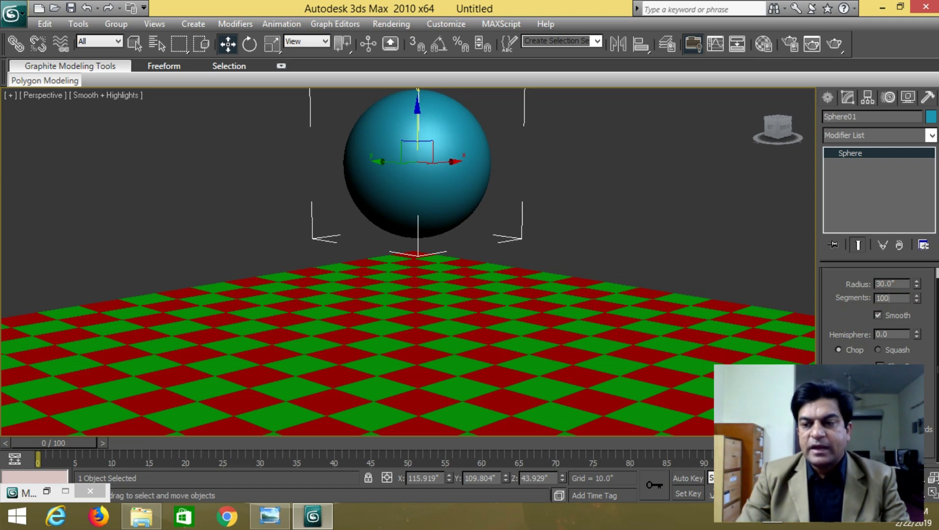
key(Return)
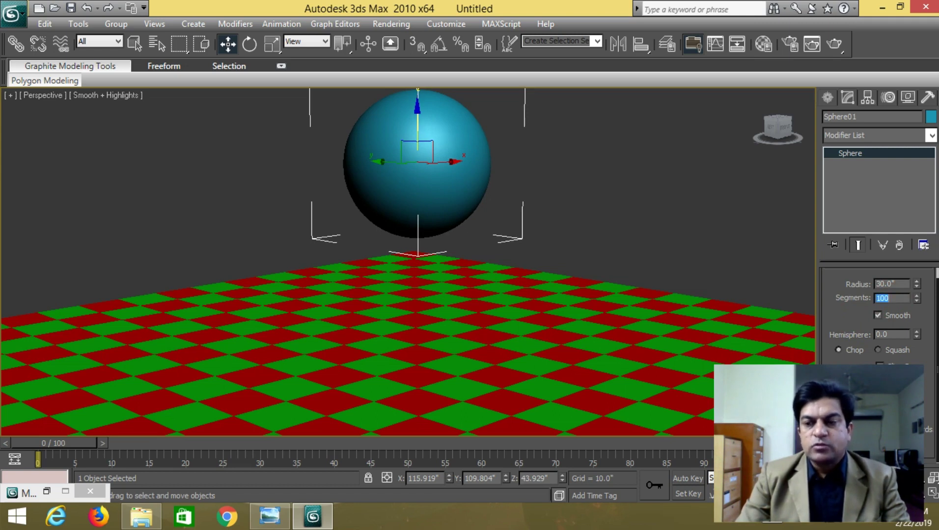
Try the sphere with 20, 10 and 5 segments, and set the segments back to 100.
text(20)
key(Return)
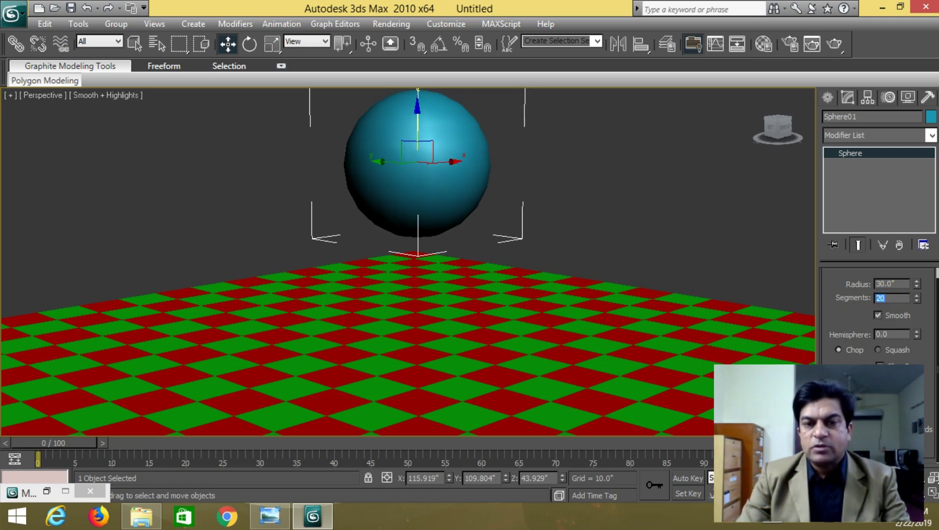
text(1)
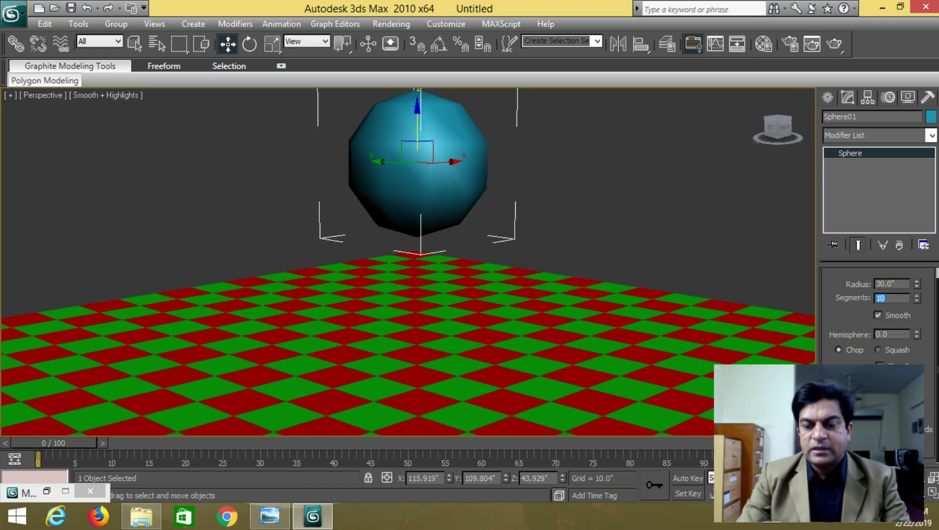
key(Return)
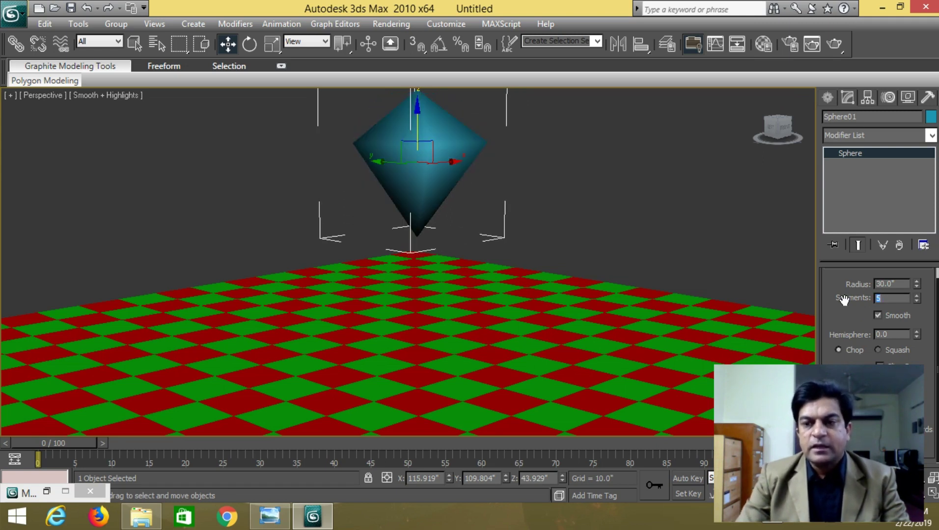
key(Return)
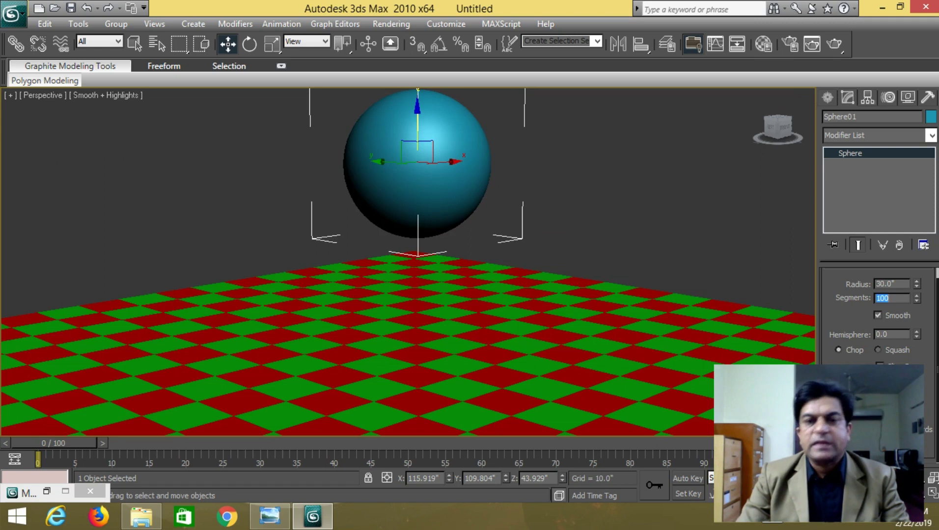
Lower the sphere to a Z of about 29.7 inches and select the second sample slot in the Material Editor.
drag(418, 109, 417, 146)
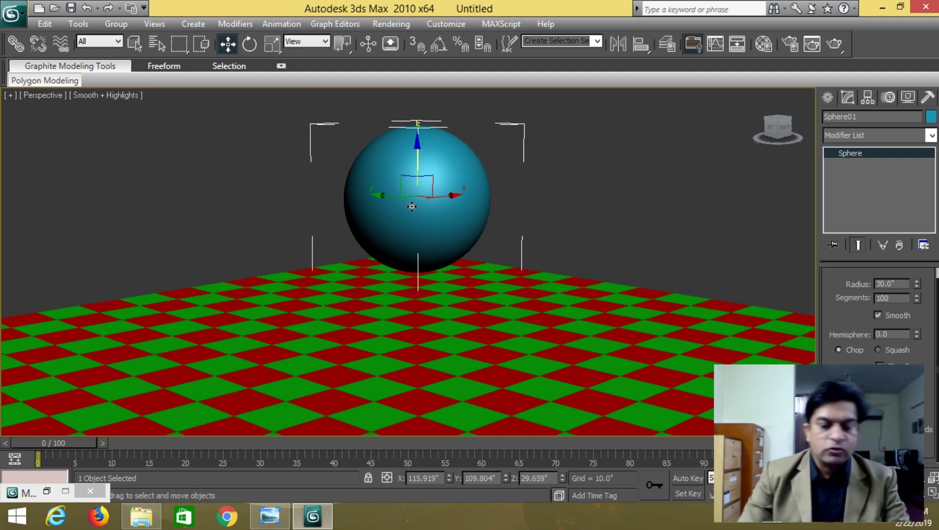
key(m)
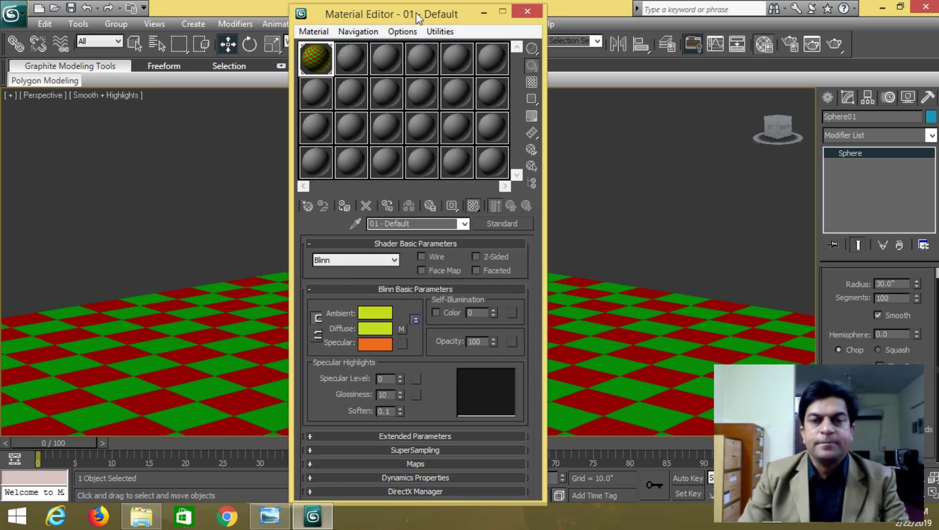
drag(416, 12, 668, 6)
click(606, 61)
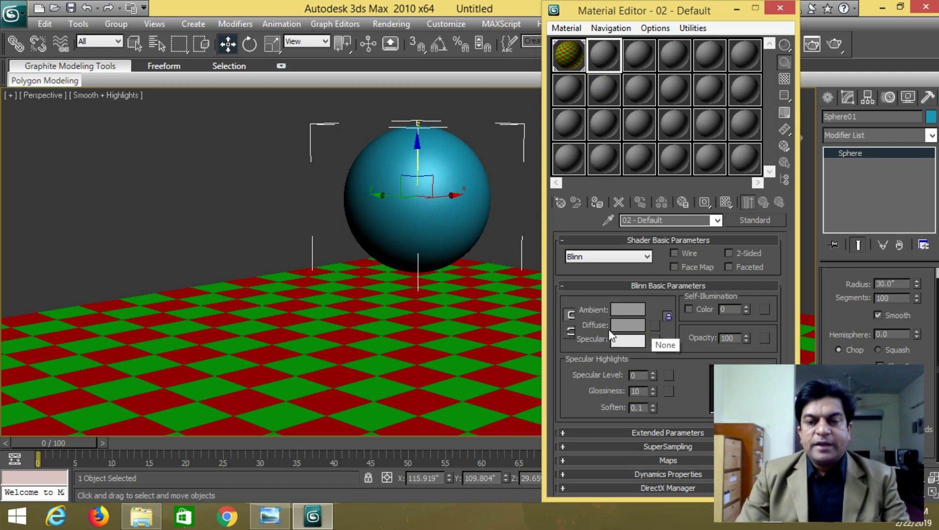
Assign a Swirl map to the diffuse color of the second material.
click(656, 326)
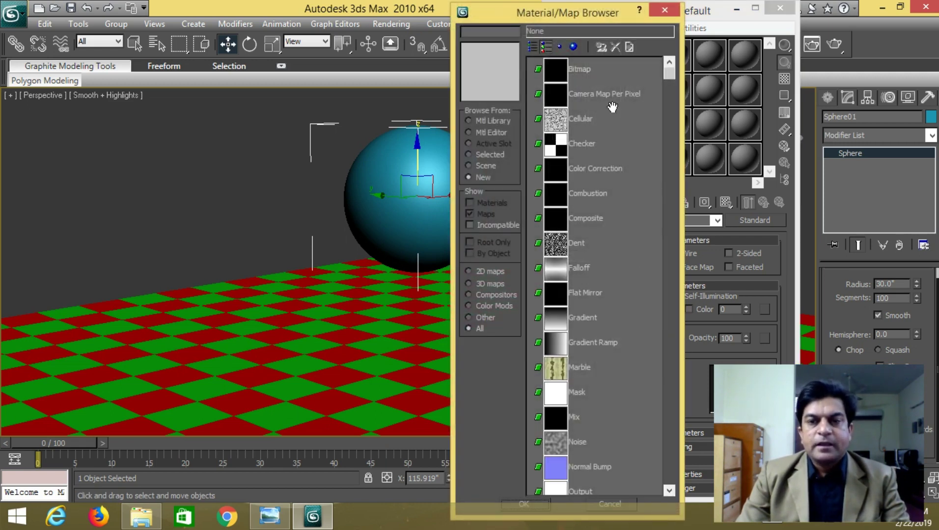
drag(672, 72, 658, 448)
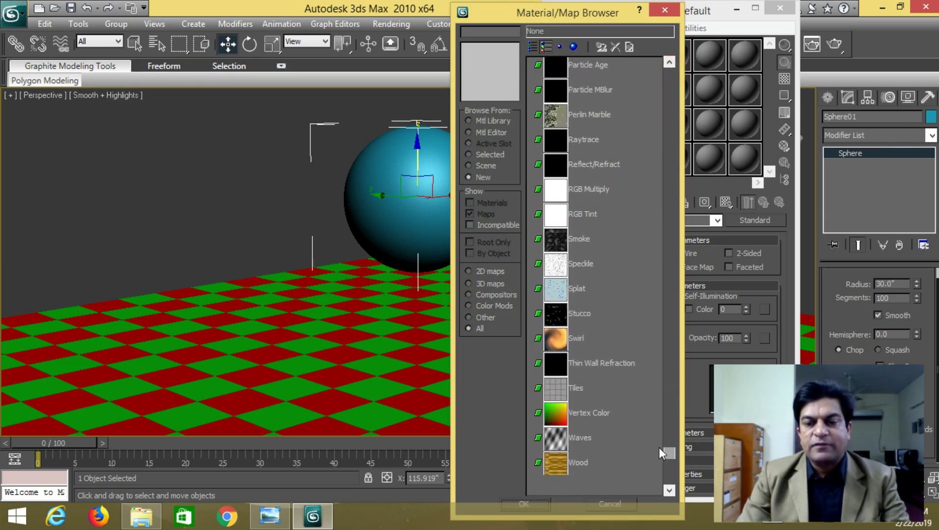
click(557, 341)
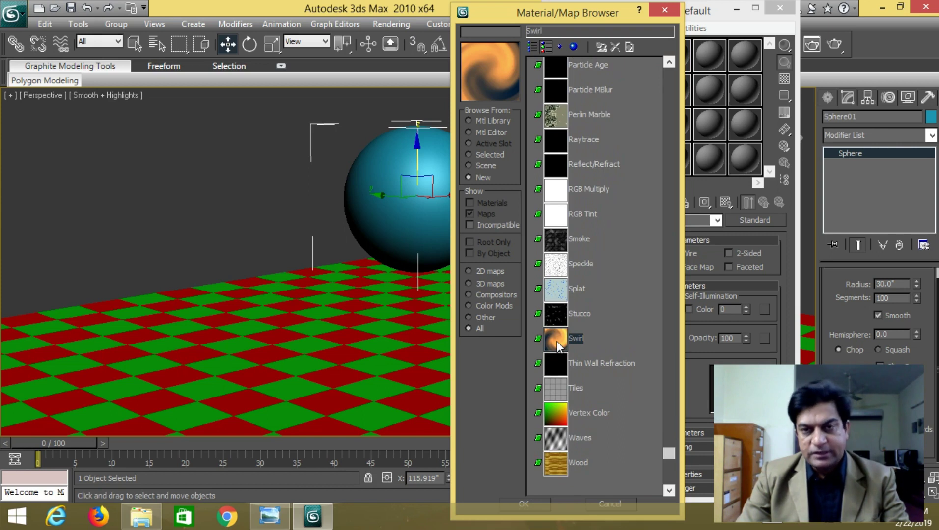
double_click(557, 342)
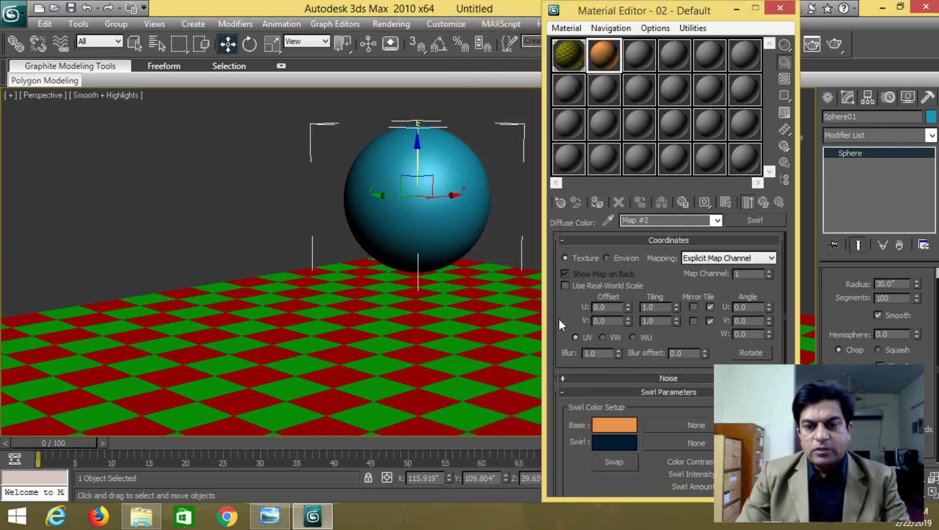
Set the Swirl map's swirl color to crimson red (RGB 174, 0, 41).
drag(656, 15, 538, 15)
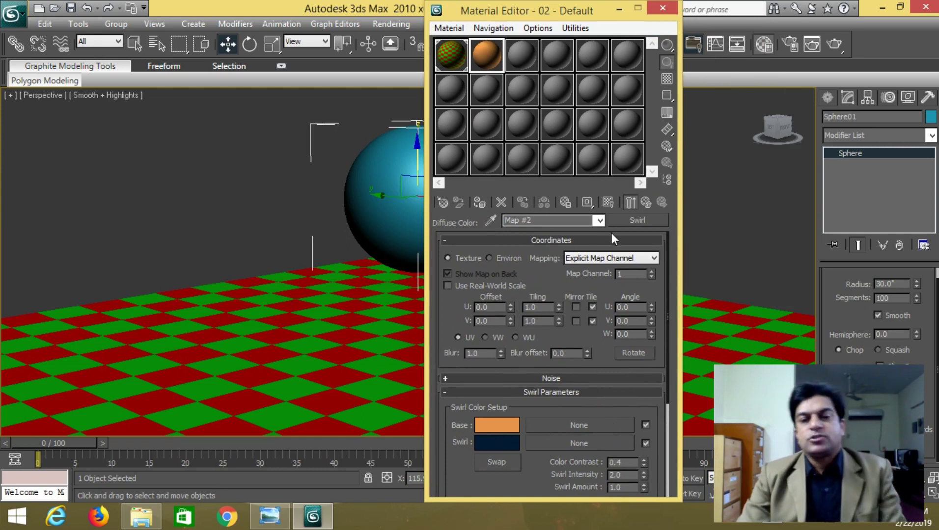
click(496, 443)
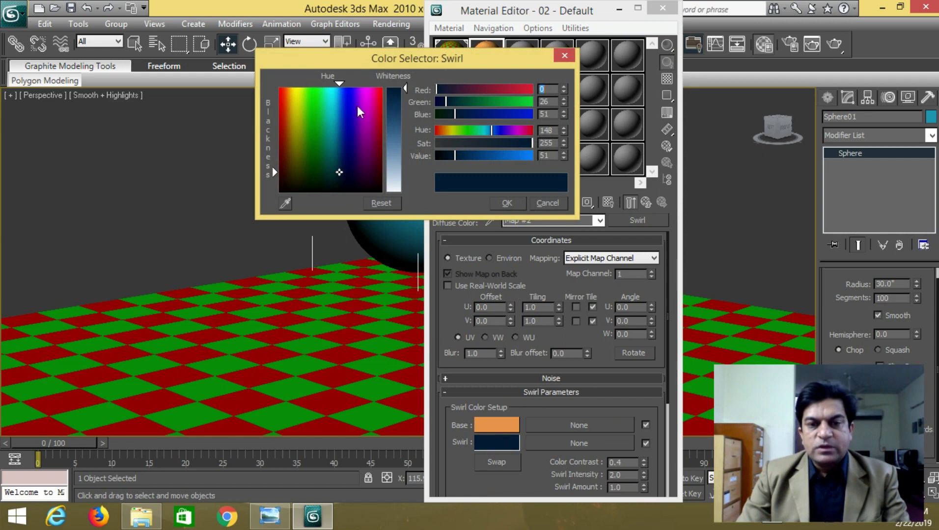
drag(340, 169, 378, 121)
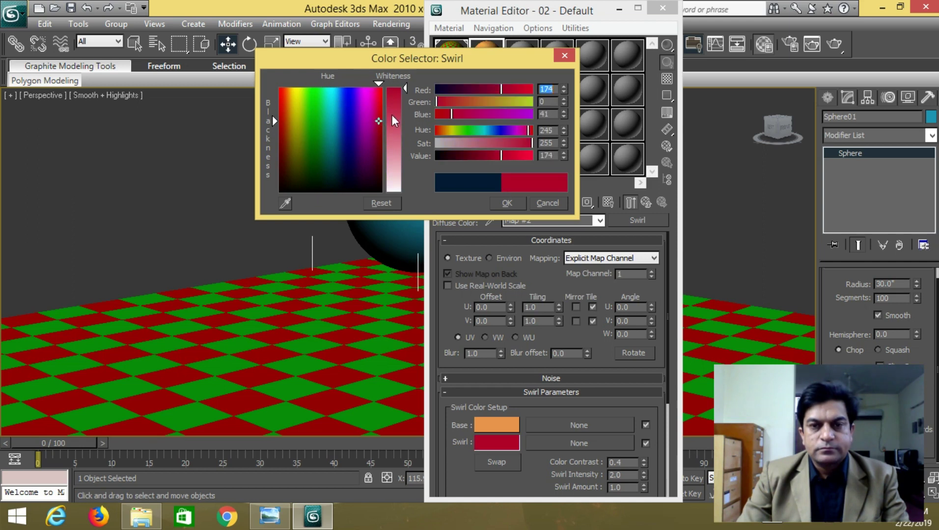
click(516, 207)
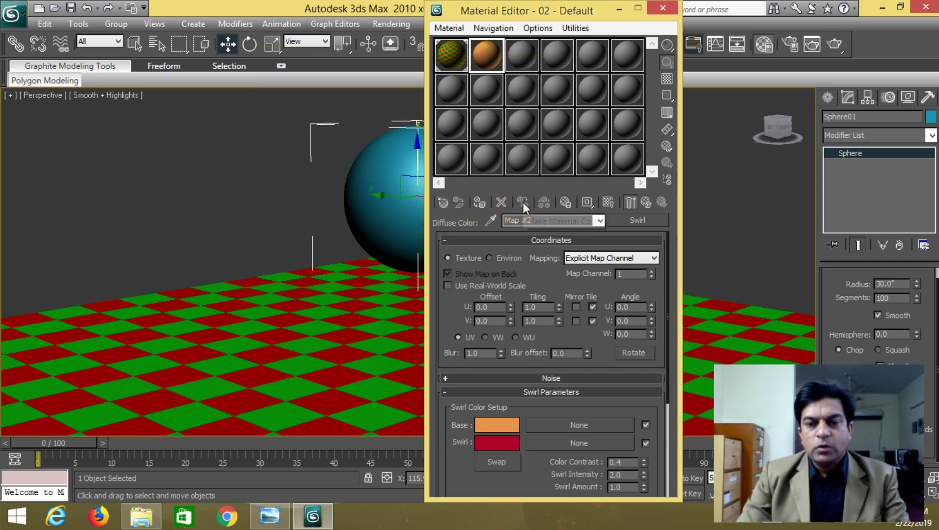
Assign the swirl material to the selected sphere and display its map in the viewport.
click(479, 203)
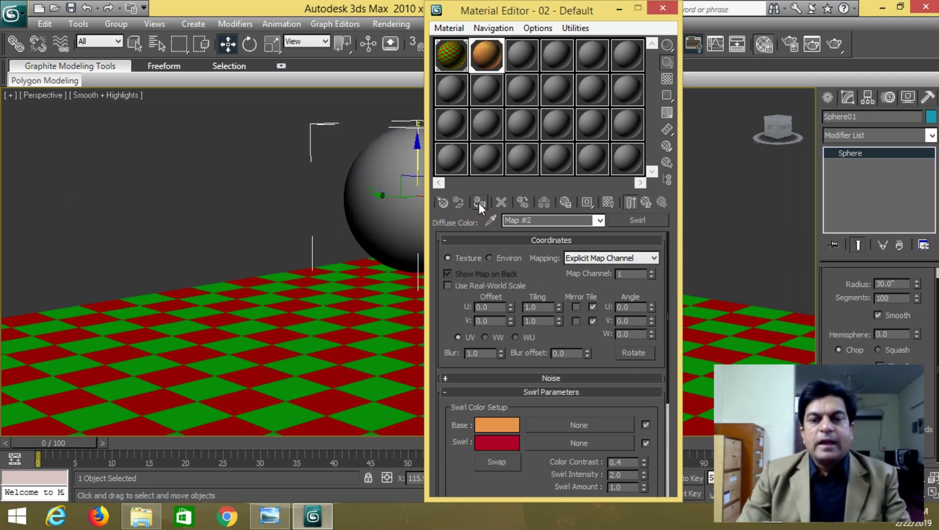
drag(506, 15, 147, 16)
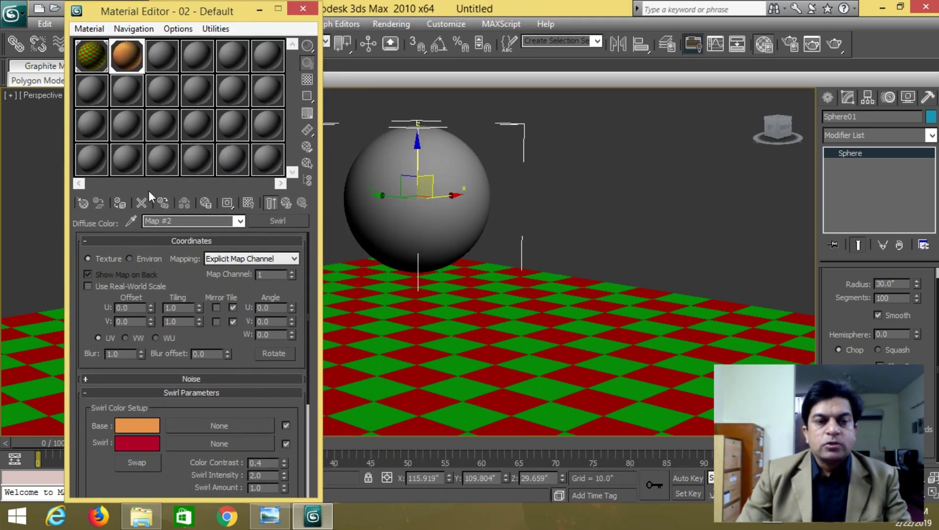
click(248, 203)
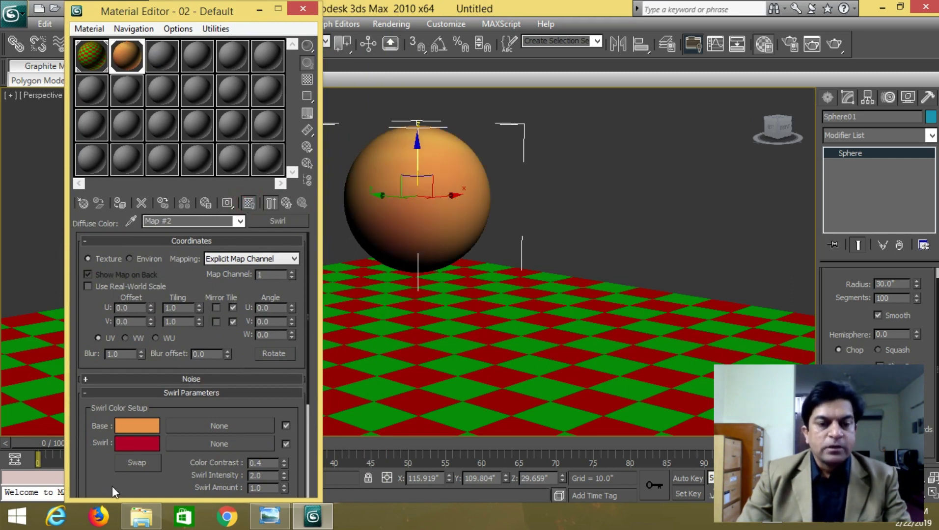
Try a U tiling of 9.4 and a V tiling of 4.2 on the swirl map, and reset the V tiling to 1.
drag(199, 308, 195, 278)
drag(199, 321, 186, 298)
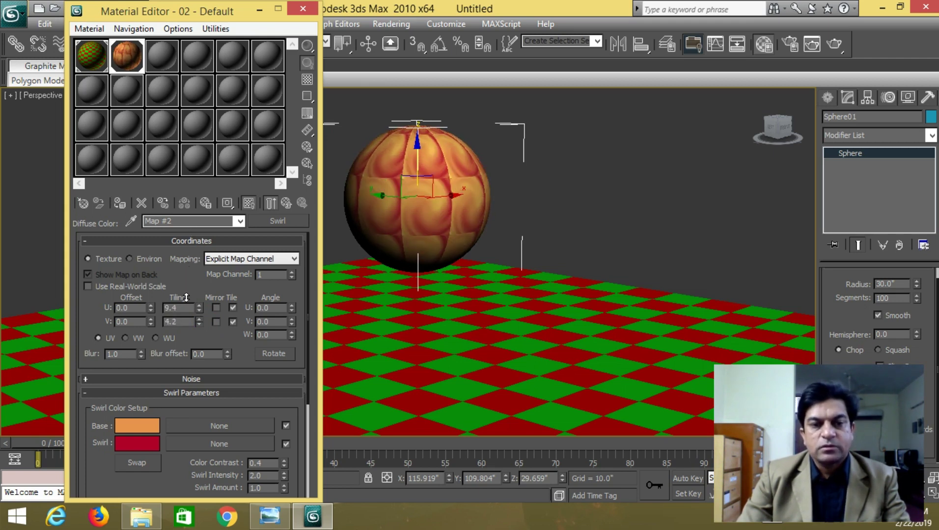
double_click(185, 322)
text(1)
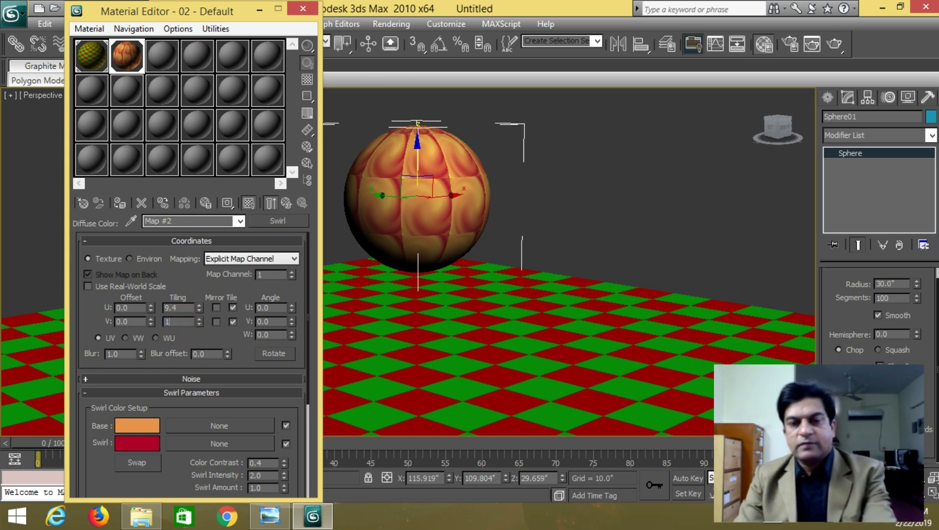
key(Return)
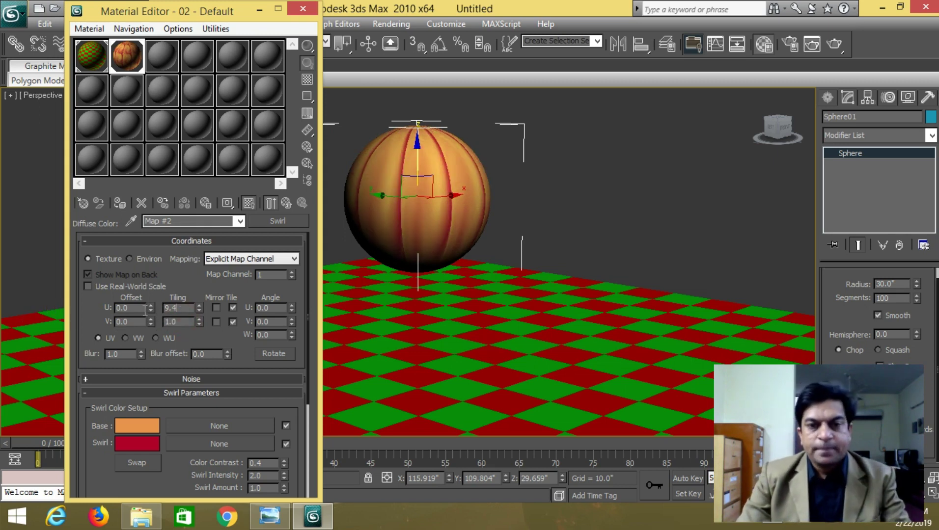
Set the swirl map's U tiling to 5.
text(5)
key(Return)
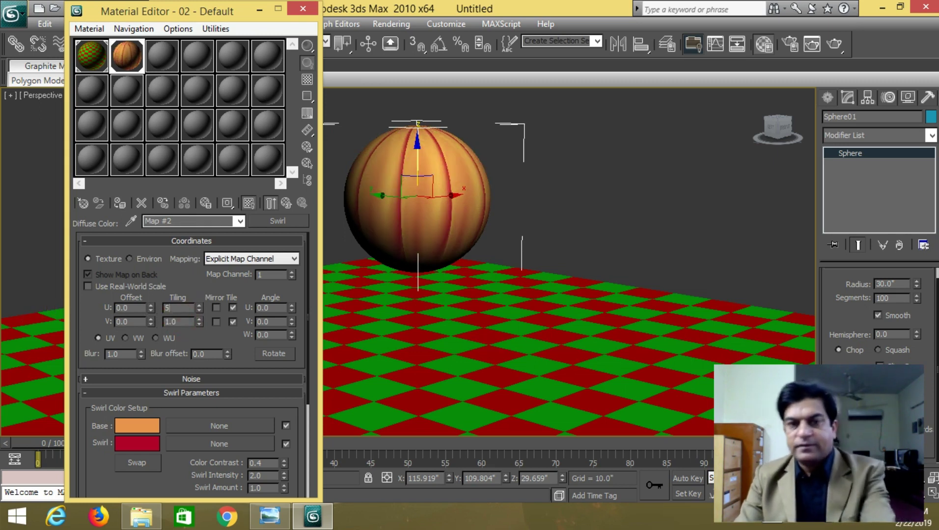
key(Return)
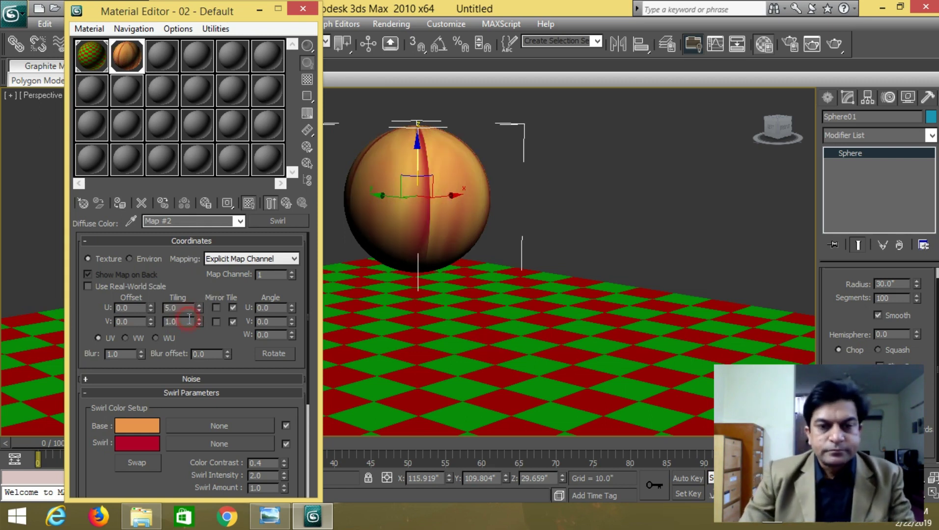
Set the swirl map's U tiling to 8 and return to the parent material.
click(199, 305)
drag(199, 306, 199, 305)
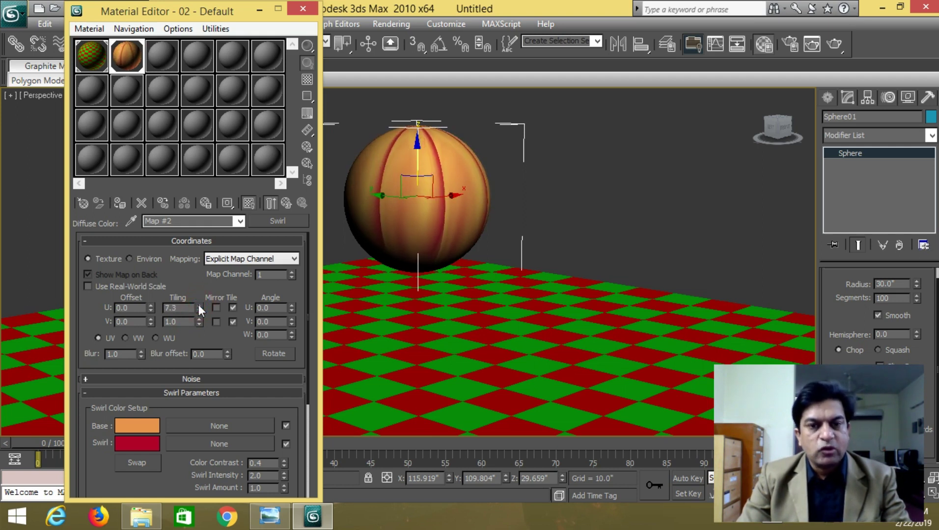
click(199, 305)
double_click(183, 308)
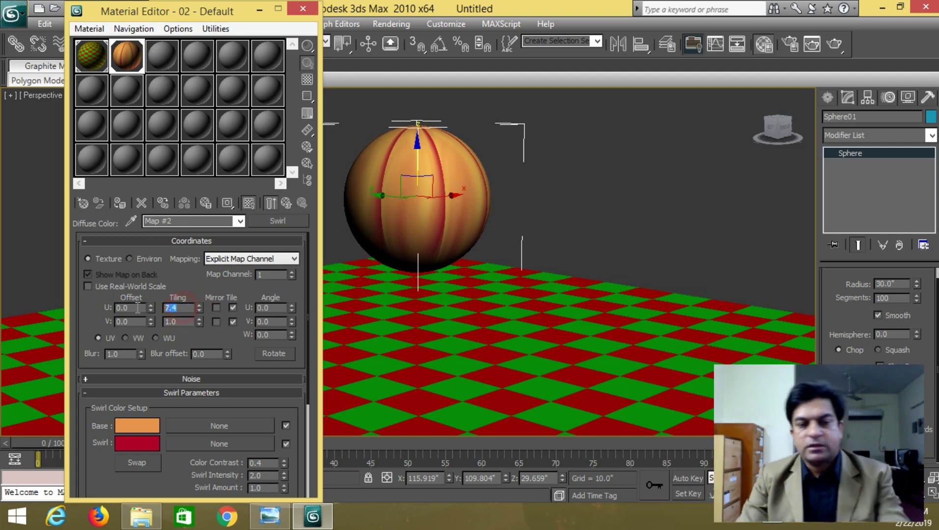
click(186, 320)
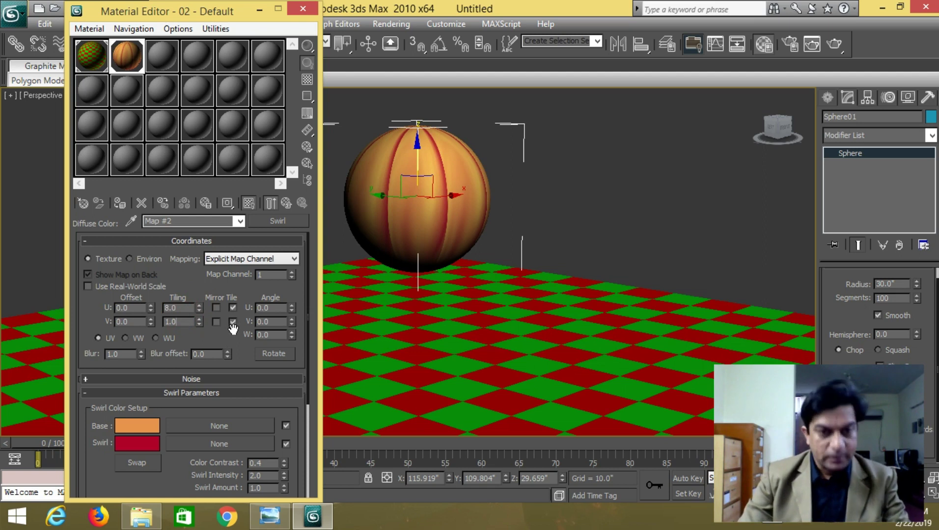
click(289, 205)
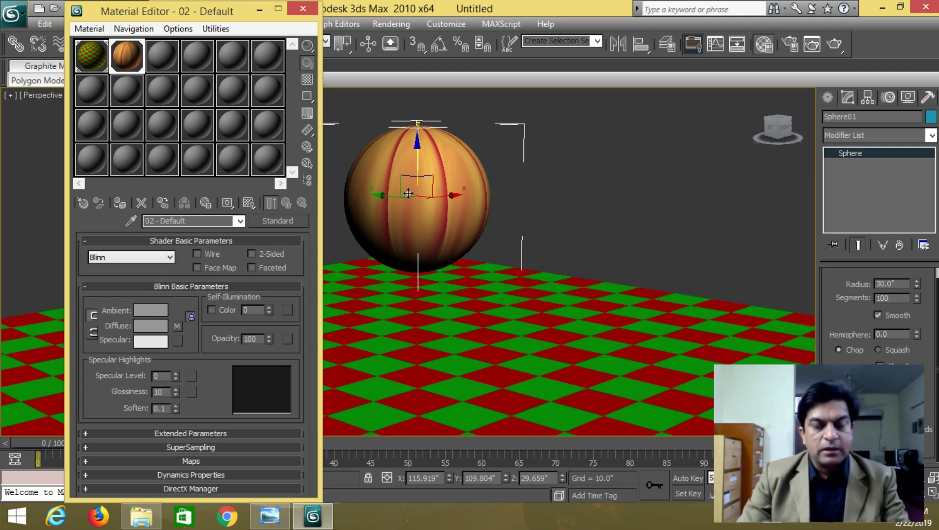
Close the Material Editor and clone the sphere along the X axis as one copy at an X of about 27.8 inches.
click(303, 9)
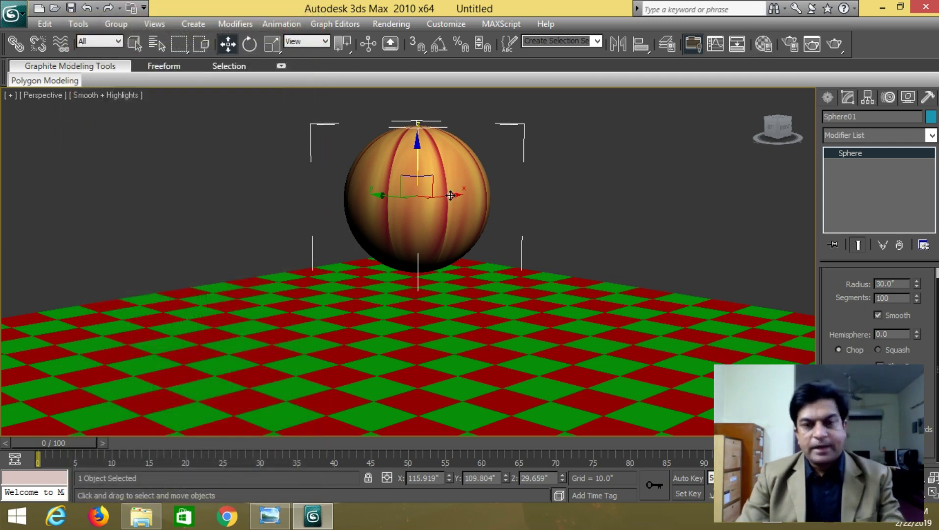
shift+drag(451, 196, 274, 234)
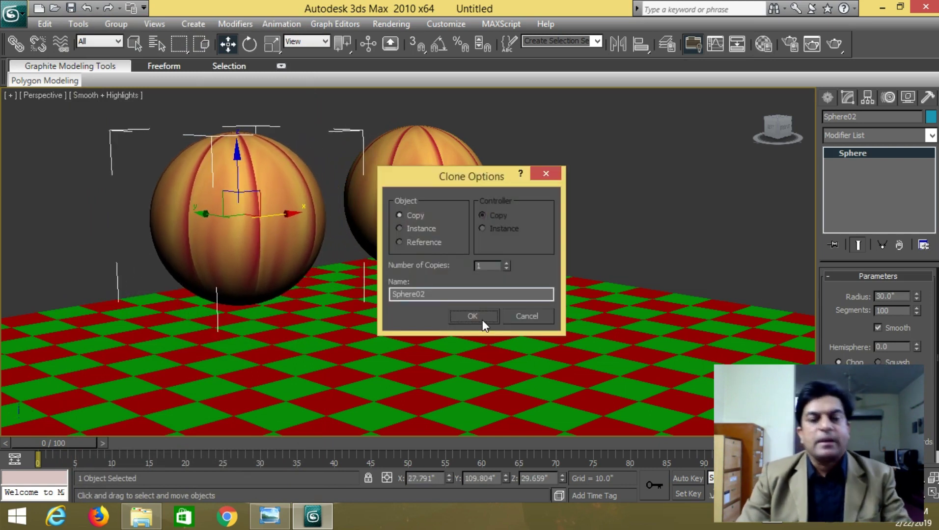
click(473, 317)
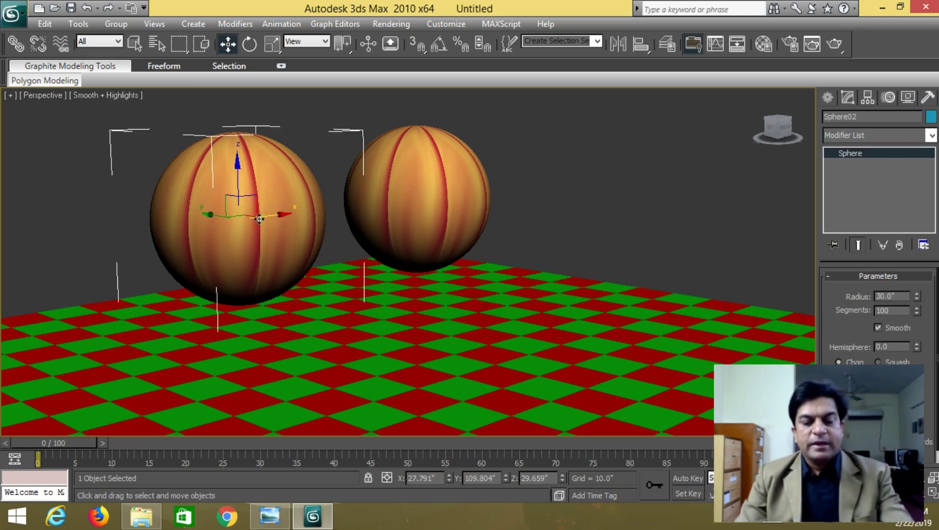
Set the swirl material's opacity to 94, specular level to 61, glossiness to 21 and soften to 0.16, and close the Material Editor.
key(m)
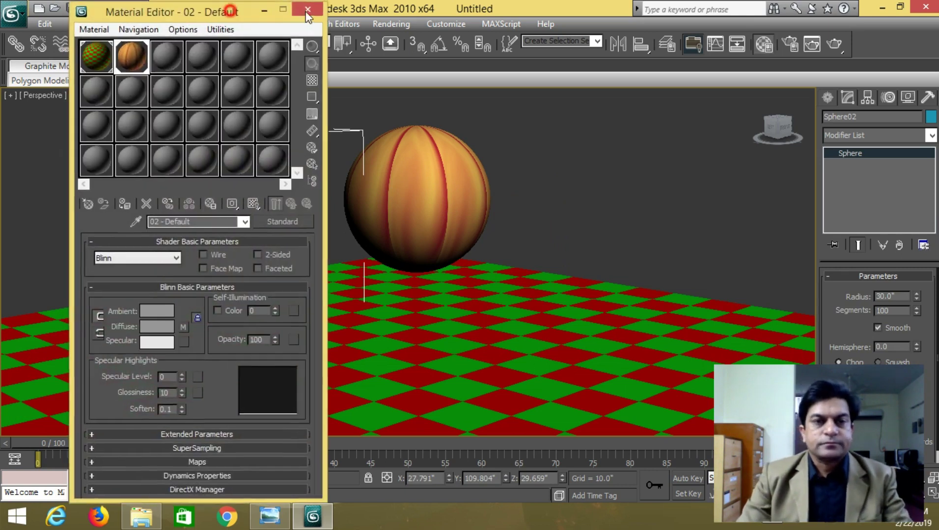
drag(248, 12, 608, 14)
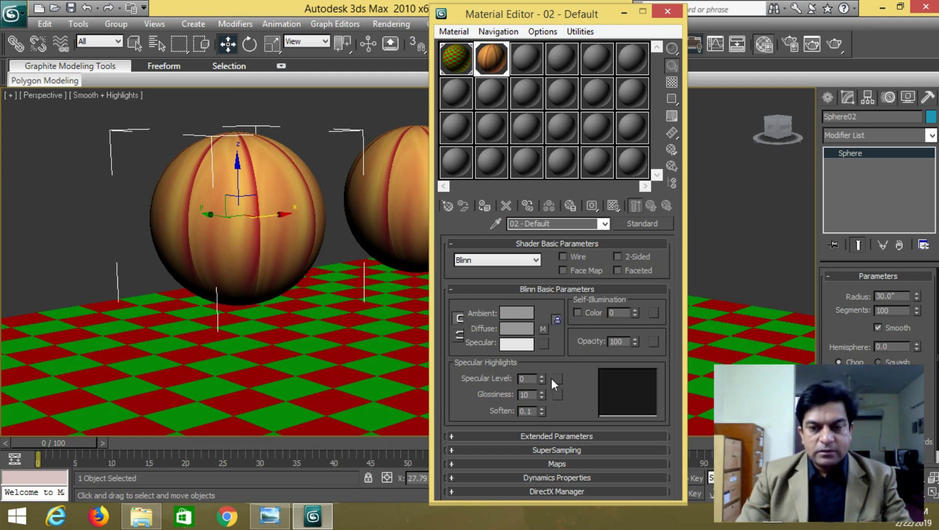
click(635, 344)
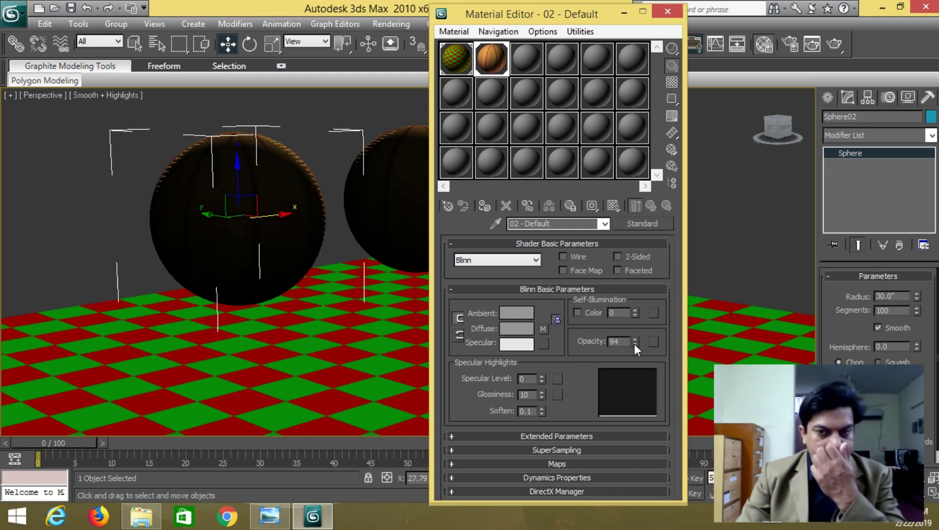
drag(542, 377, 540, 350)
click(542, 376)
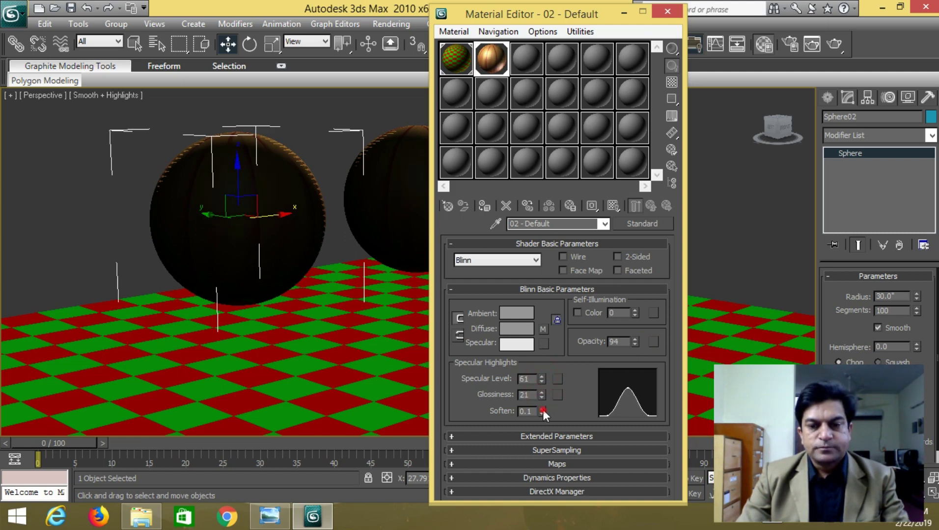
drag(545, 415, 544, 400)
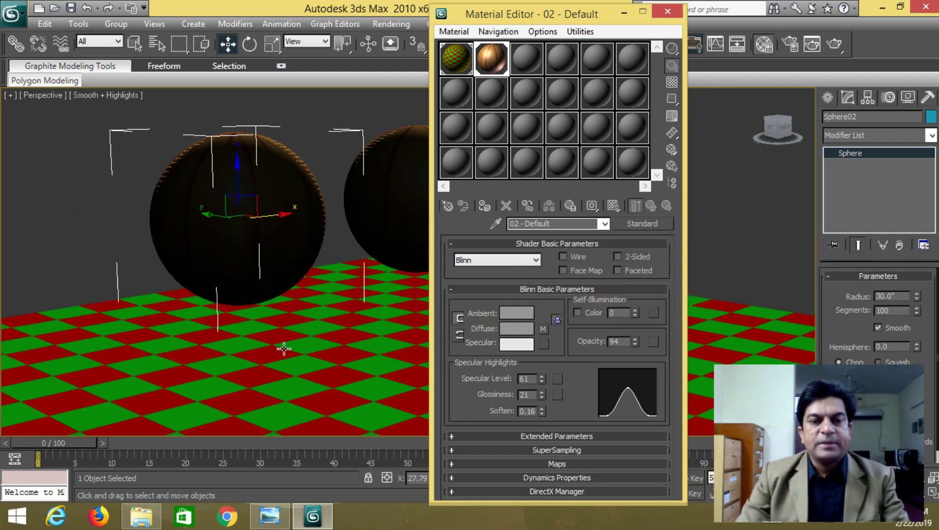
click(667, 11)
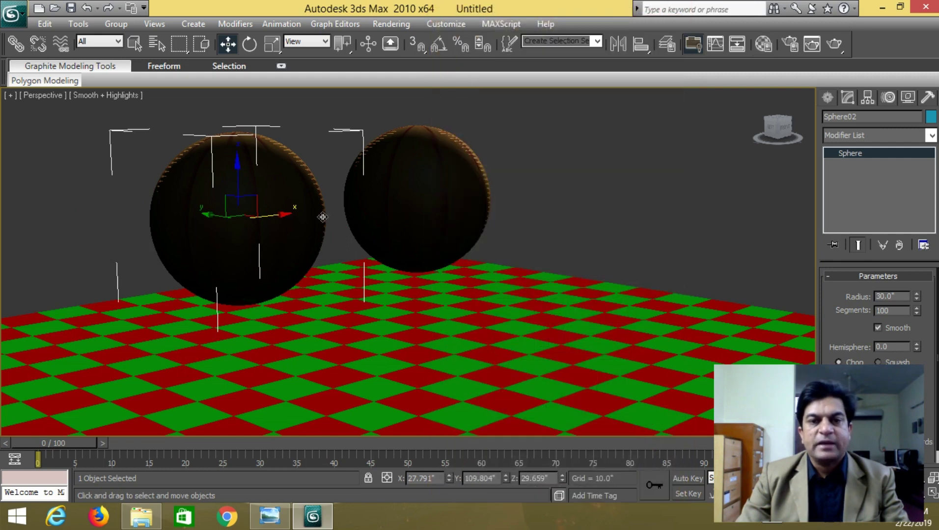
Examine the perspective viewport's shading, view and general options, including the rendering method settings in Viewport Configuration.
click(108, 95)
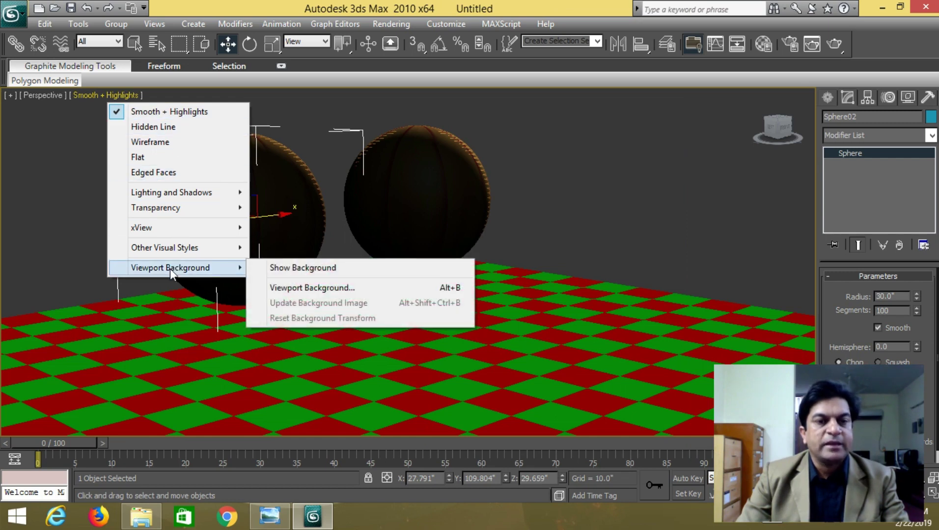
mouse_move(172, 268)
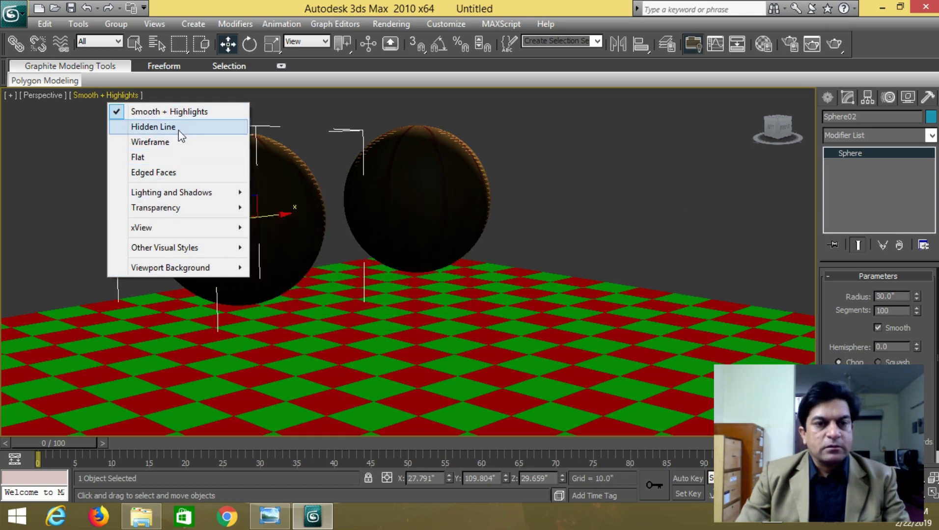
mouse_move(184, 251)
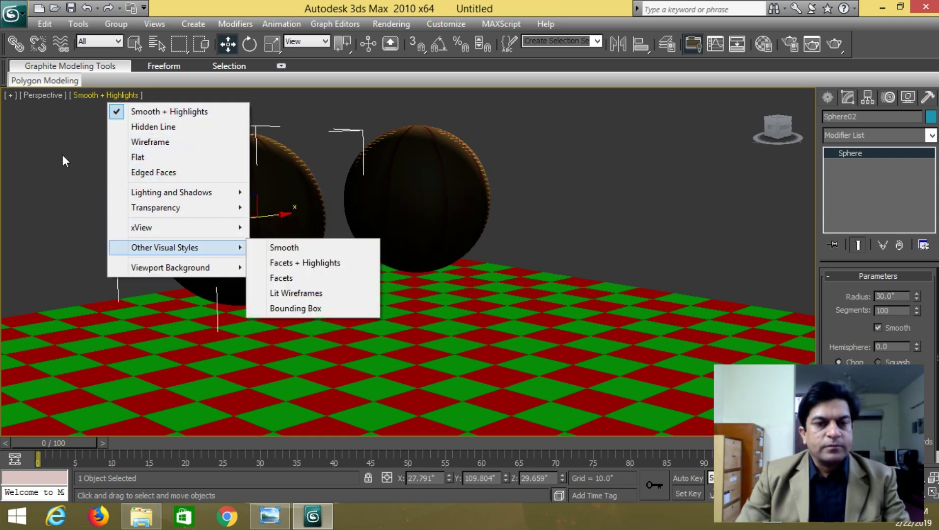
click(30, 95)
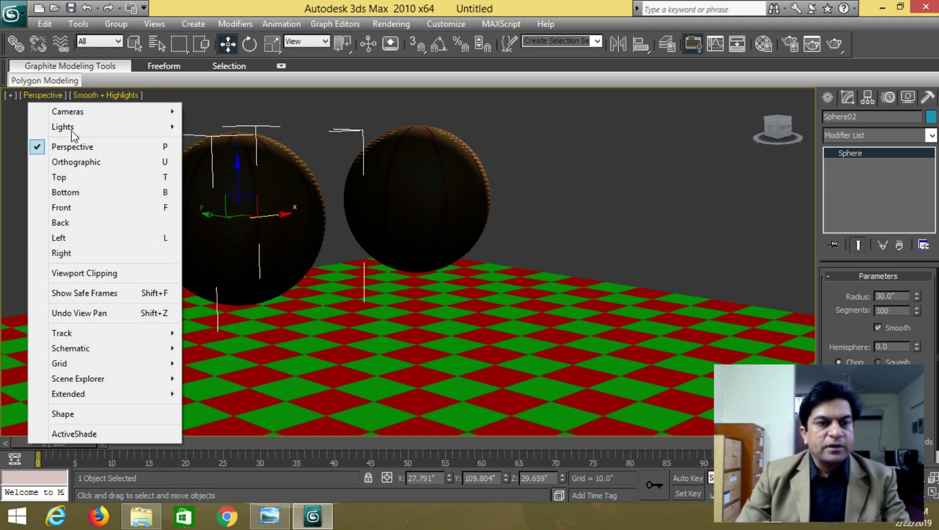
click(11, 95)
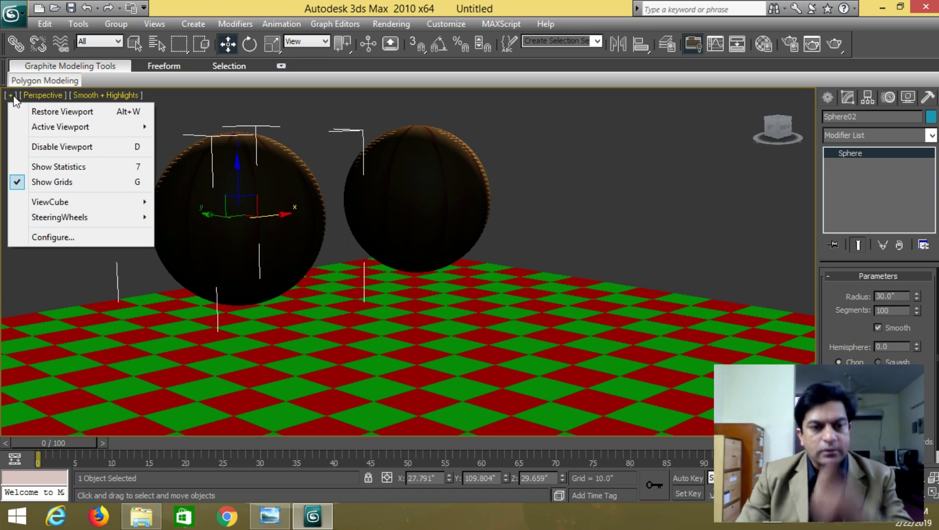
click(58, 238)
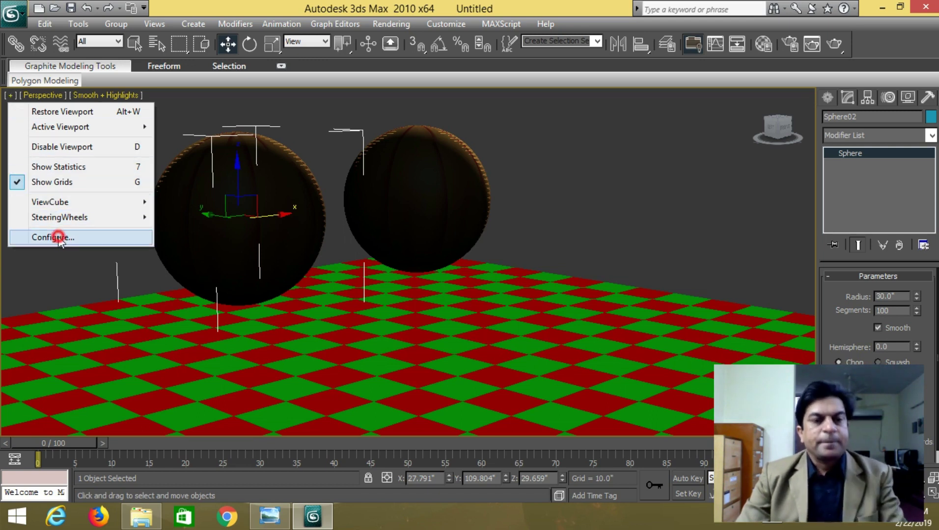
drag(410, 92, 419, 98)
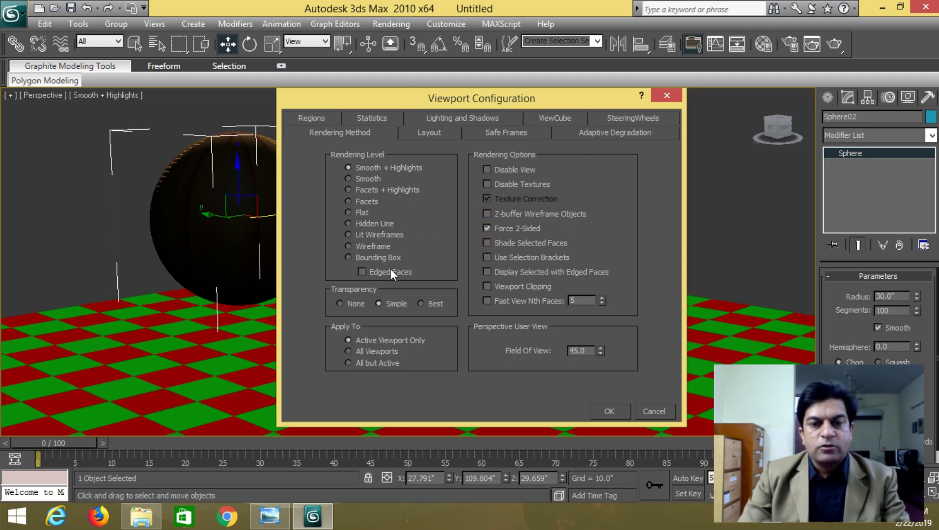
click(607, 410)
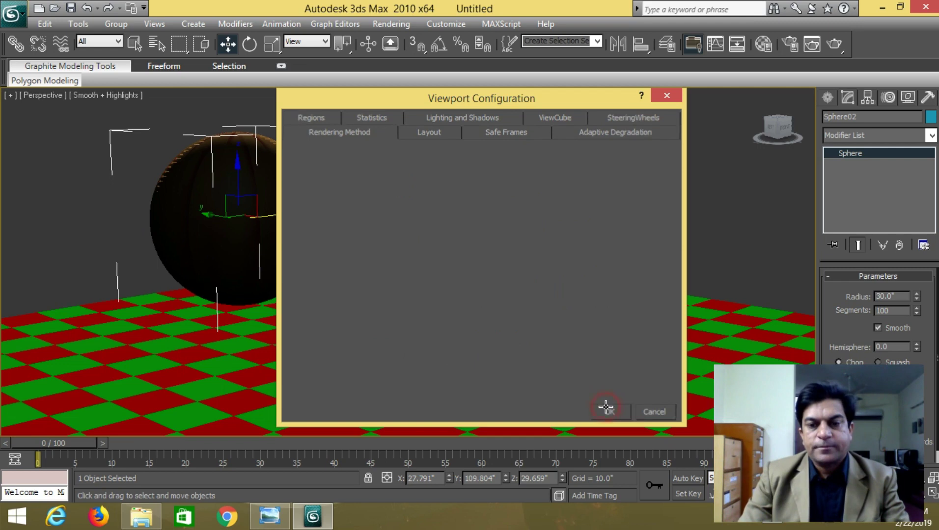
Deselect the sphere and set the environment background color to light blue with red 63, green 192 and blue 253.
click(506, 233)
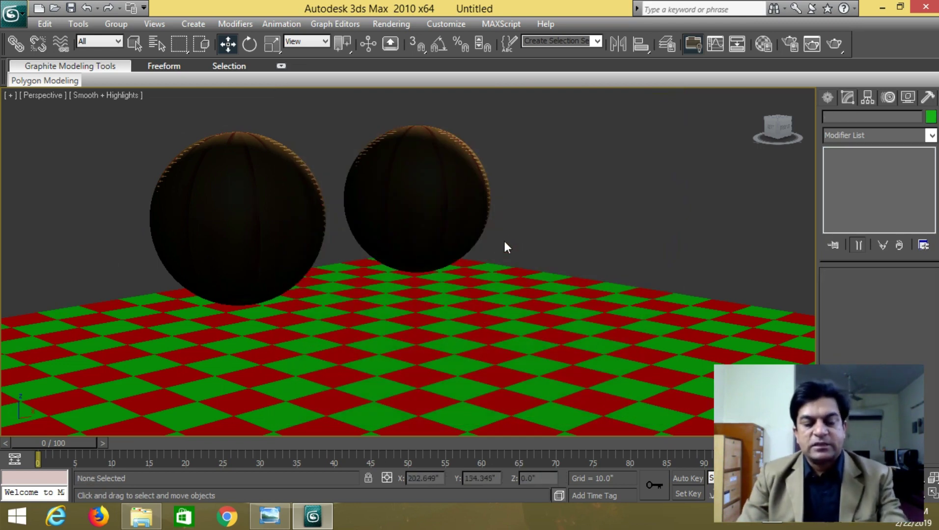
key(8)
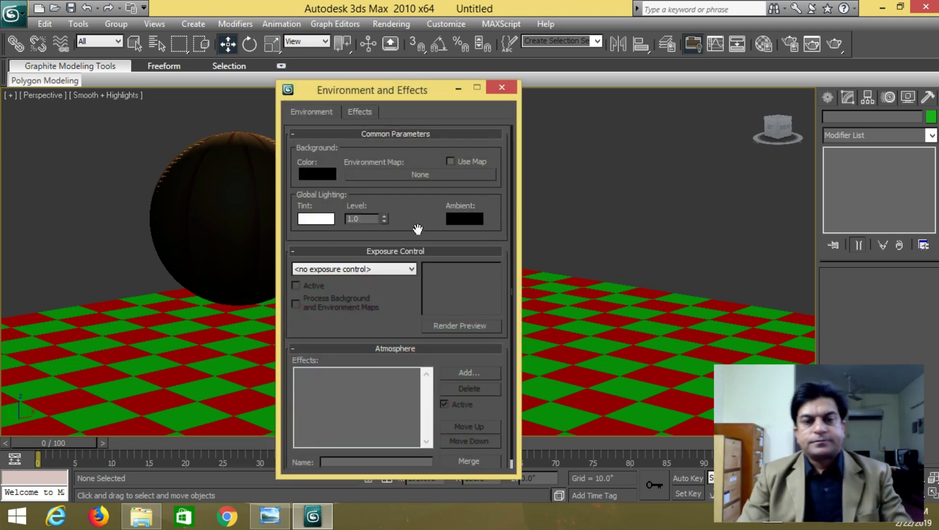
click(316, 174)
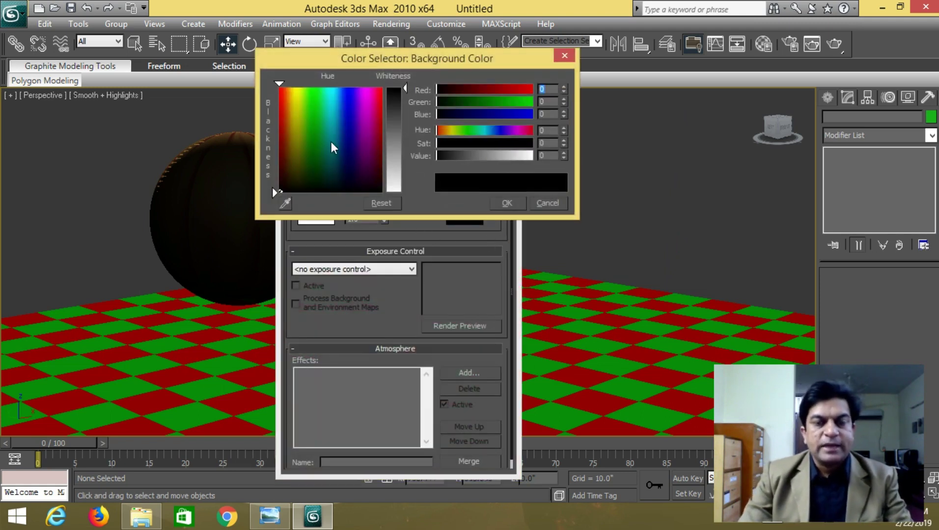
click(335, 89)
drag(406, 89, 405, 114)
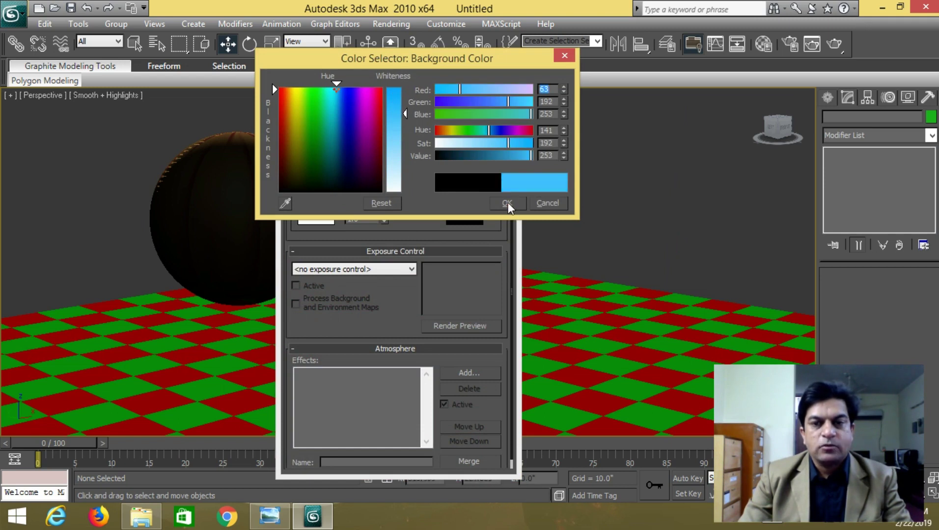
click(507, 203)
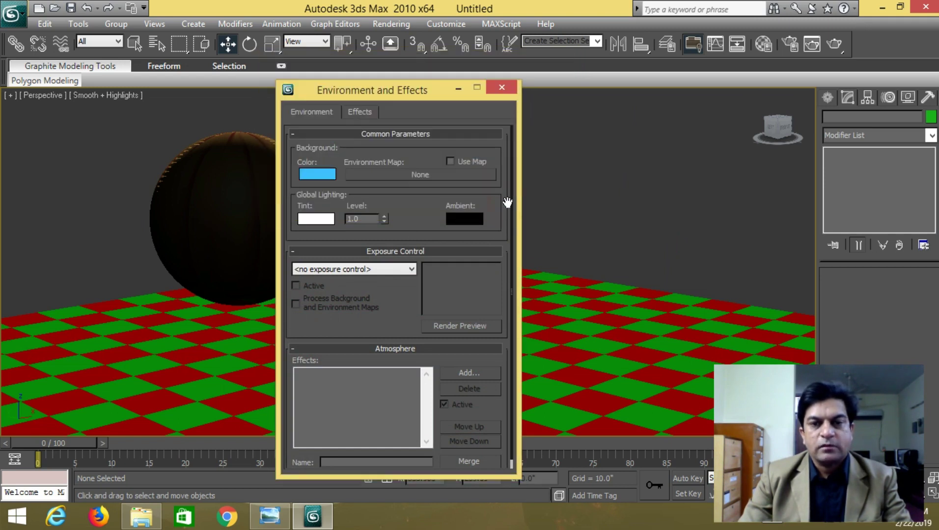
click(506, 91)
Render the Perspective view to check the spheres against the background, and close the rendered frame.
key(shift+q)
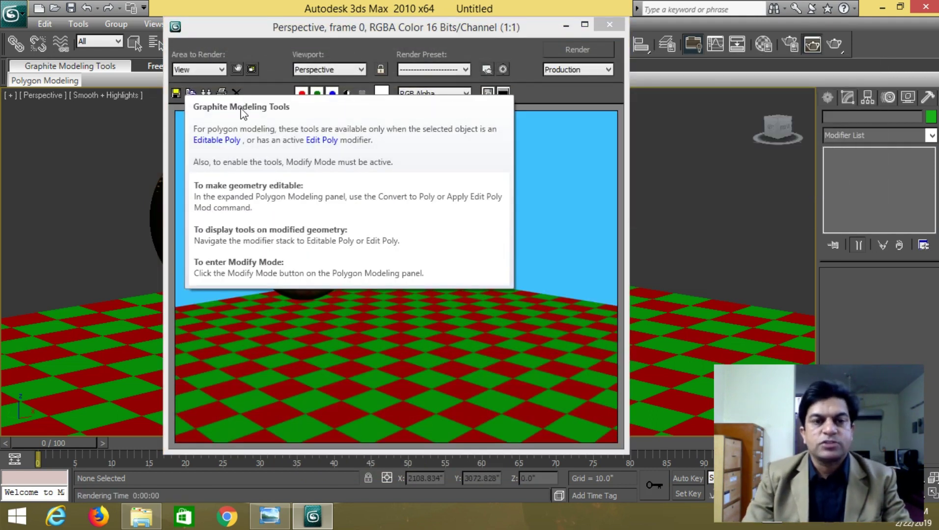
click(536, 97)
click(388, 147)
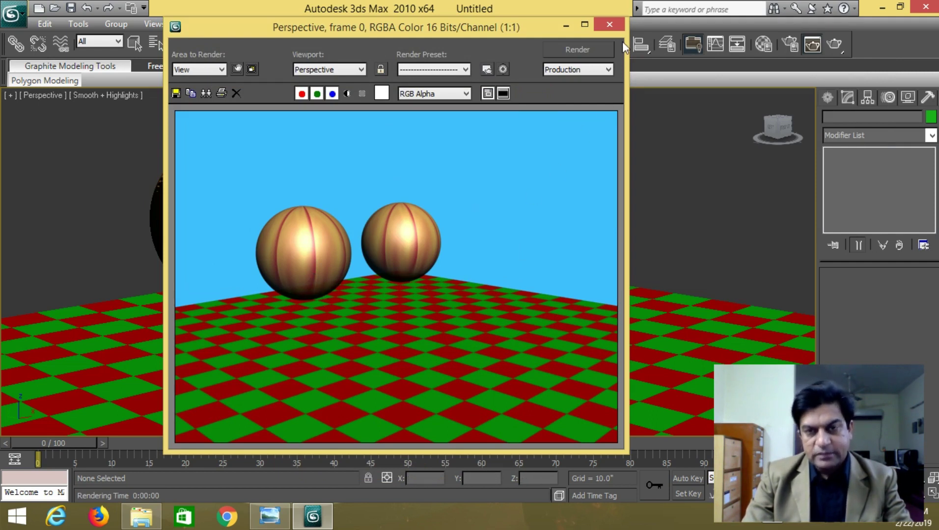
click(610, 23)
Move the nearer, cloned sphere to an X of about 29.3 inches and a Y of about 110.7 inches.
click(532, 177)
click(207, 188)
click(245, 193)
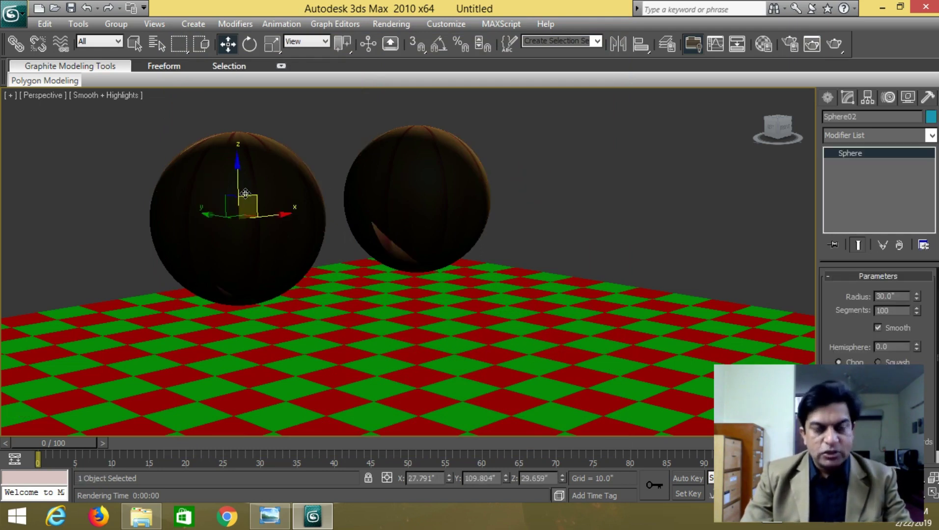
drag(261, 215, 280, 238)
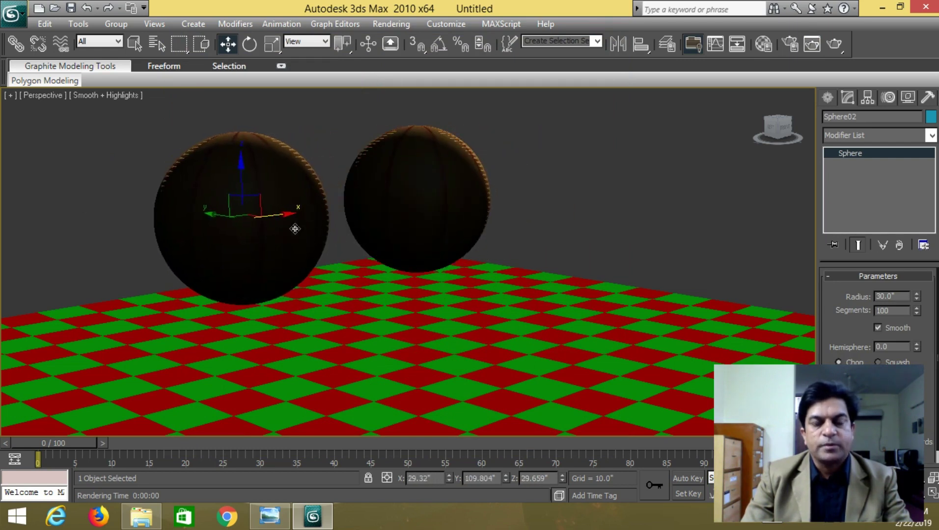
drag(215, 215, 220, 214)
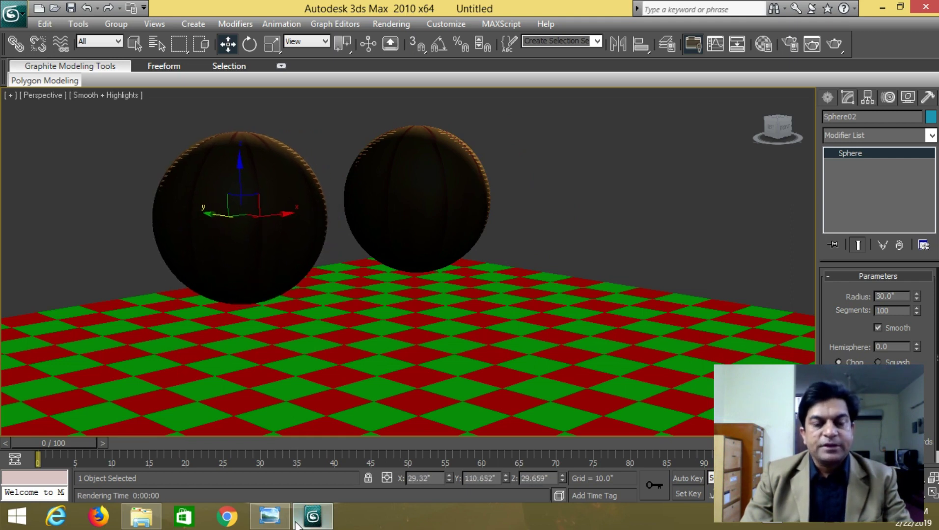
Reopen the Material Editor and assign the unused third sample material, 03 - Default, to the selected sphere.
mouse_move(305, 516)
key(m)
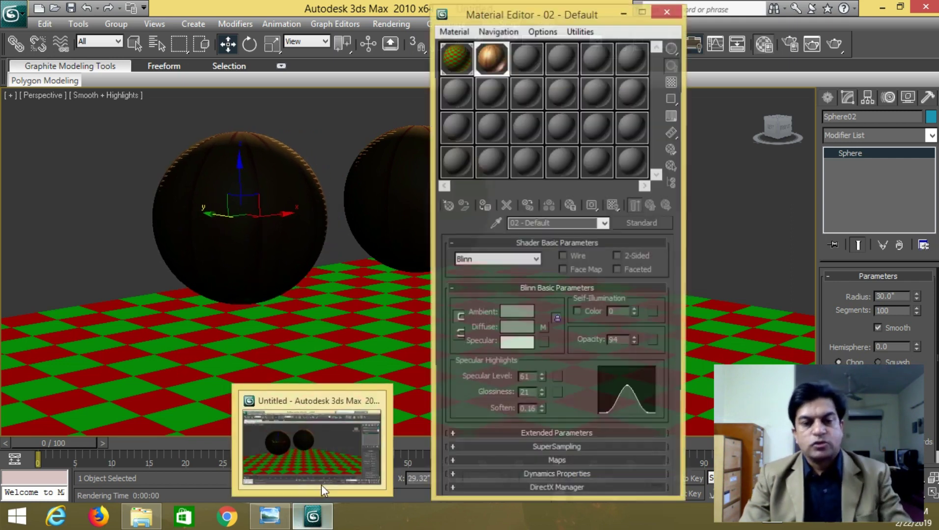
click(529, 49)
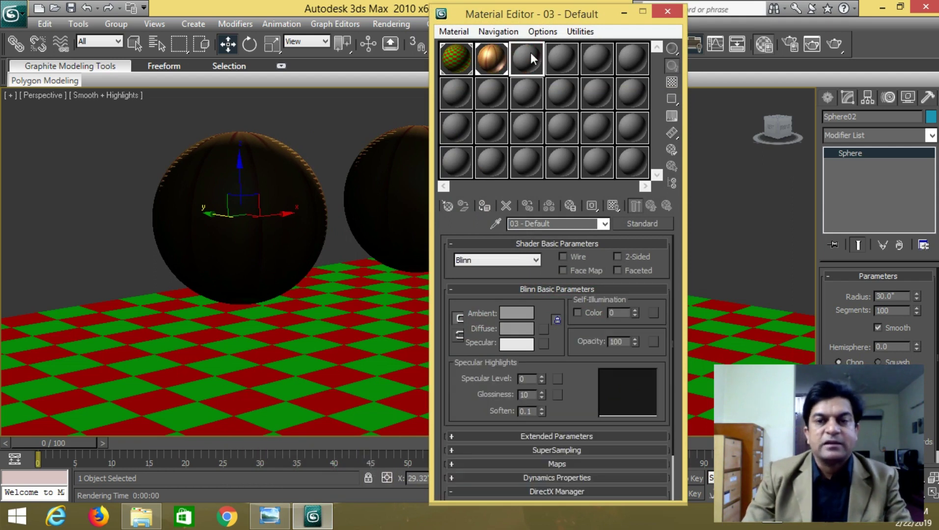
click(485, 207)
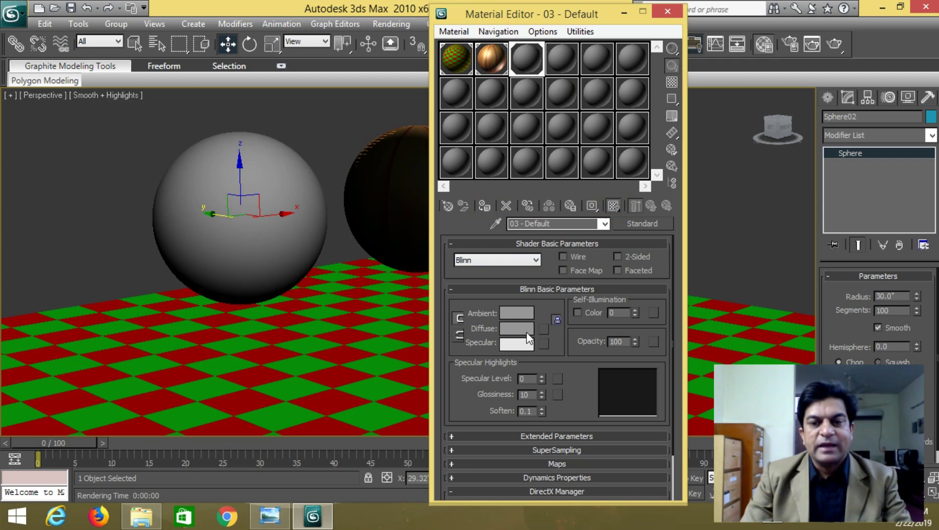
Apply a Vertex Color map to the third material's diffuse color, show it in the viewport and return to the parent material.
click(543, 329)
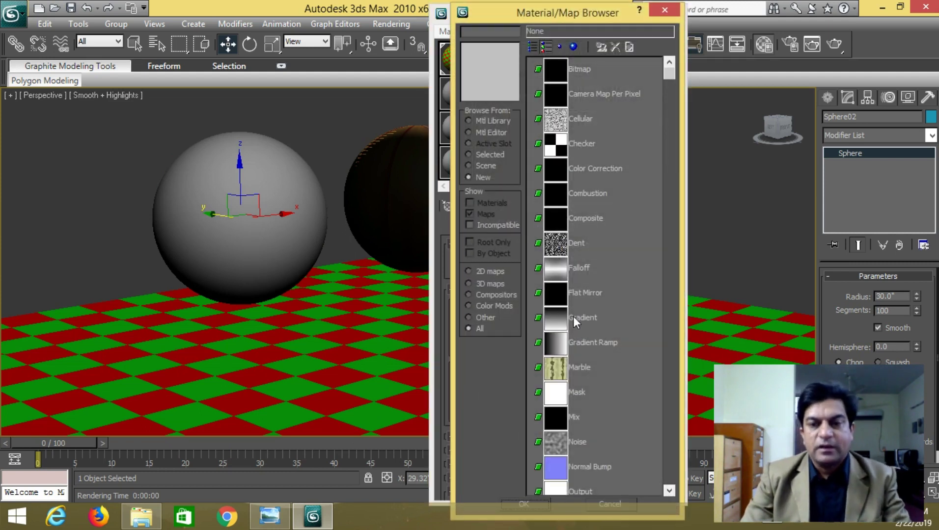
drag(673, 76, 672, 425)
drag(616, 437, 617, 441)
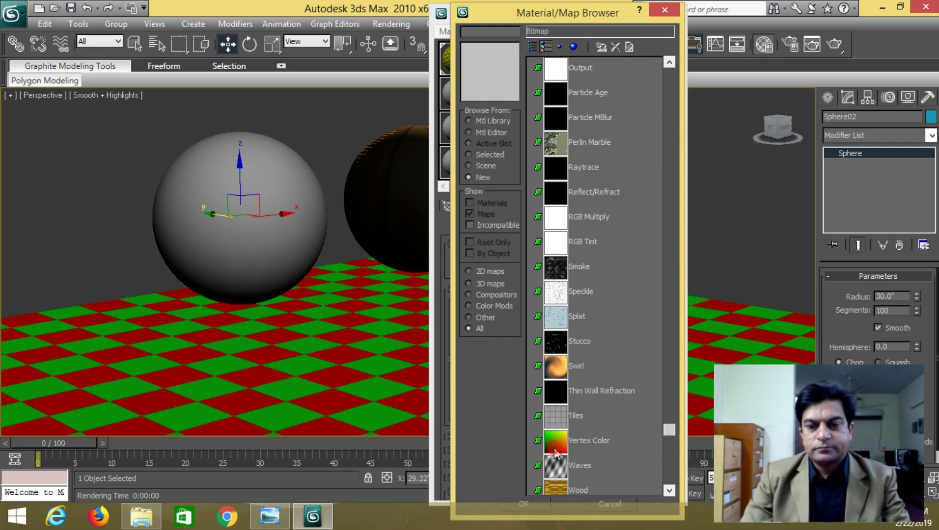
click(554, 448)
double_click(556, 450)
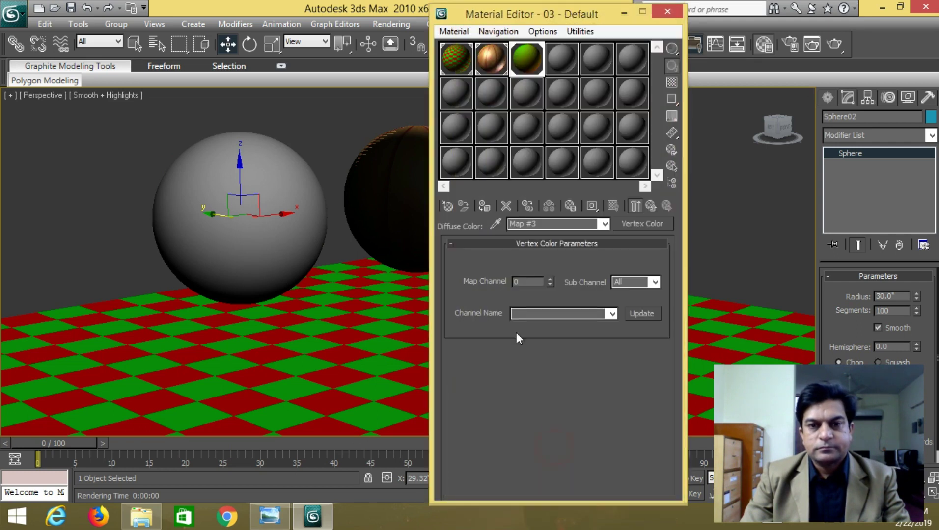
click(485, 206)
click(613, 206)
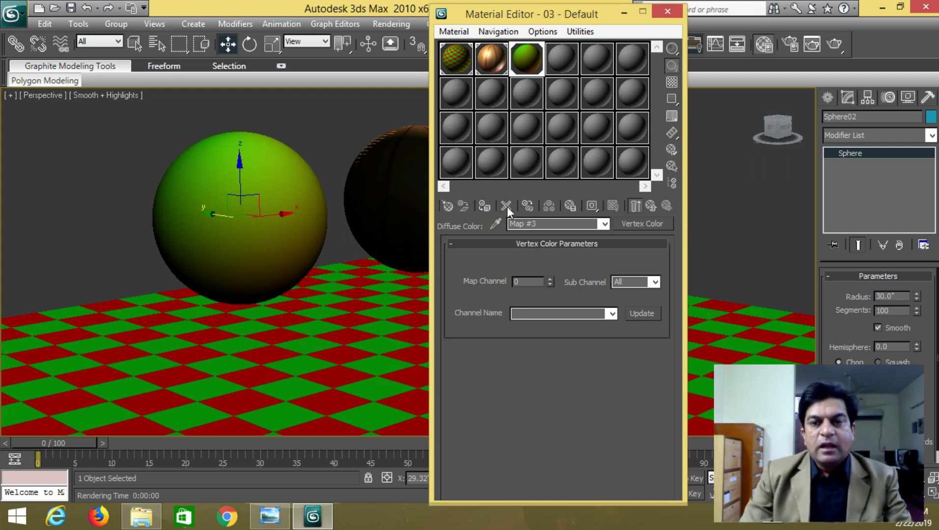
click(652, 207)
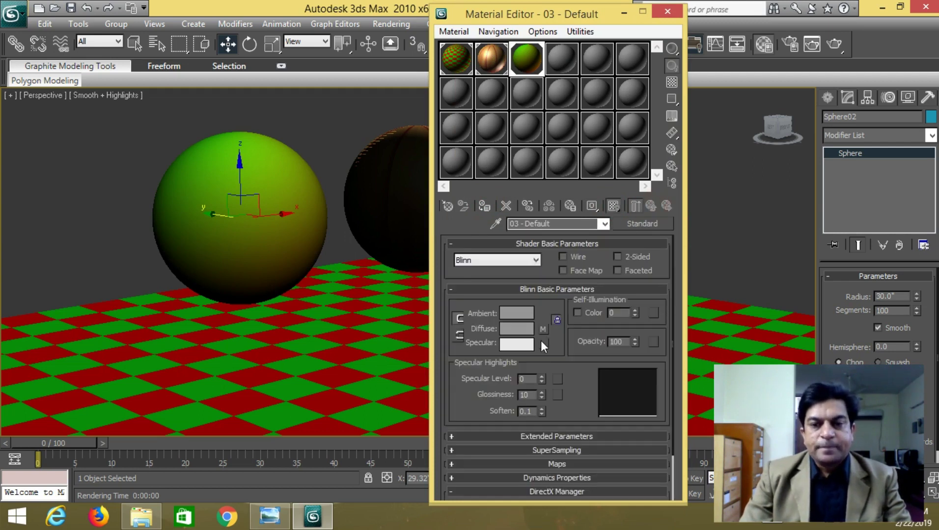
Set the third material's specular level to 72, glossiness to 4 and self-illumination to 21, and switch self-illumination to a color.
drag(541, 376, 540, 335)
mouse_move(546, 378)
mouse_down()
mouse_move(544, 370)
mouse_move(542, 408)
mouse_move(542, 394)
mouse_up()
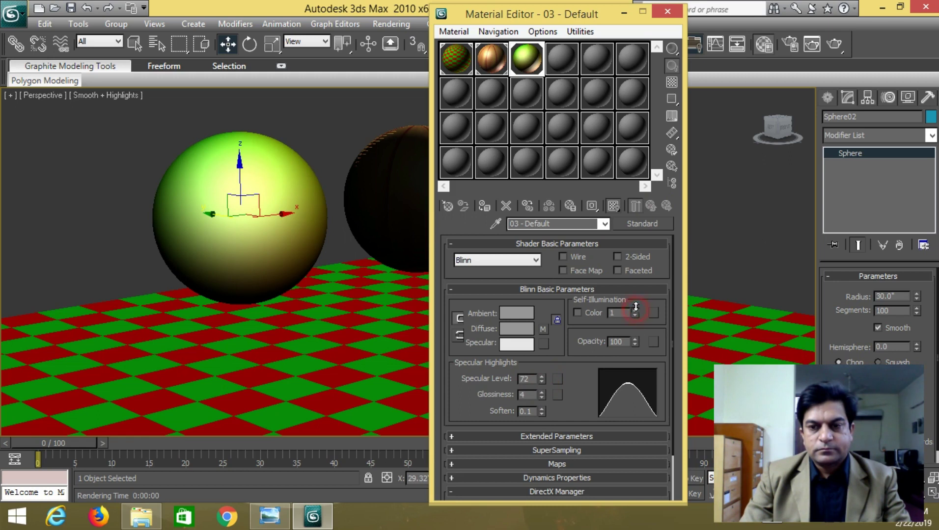
drag(636, 301, 635, 314)
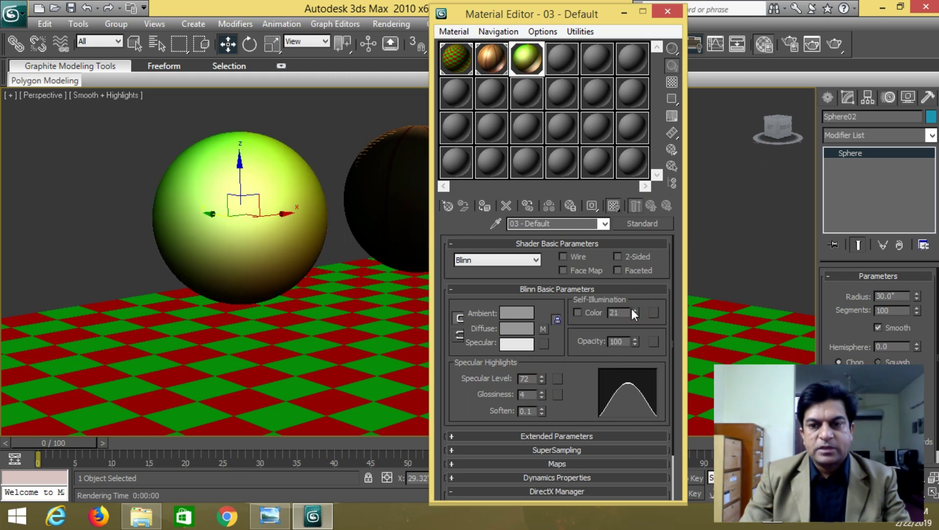
click(578, 313)
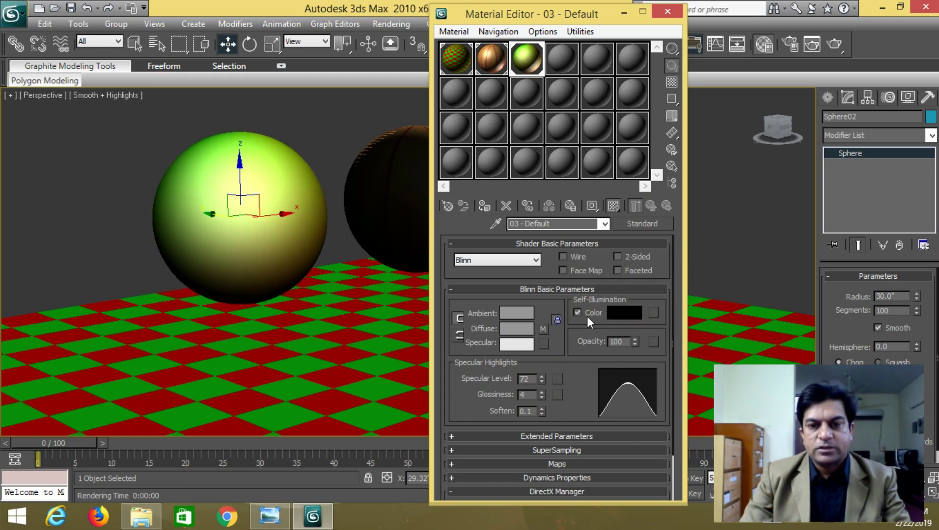
Set the third material's self-illumination color to purple (red 144, green 0, blue 139) and its opacity to 77.
click(577, 313)
click(578, 313)
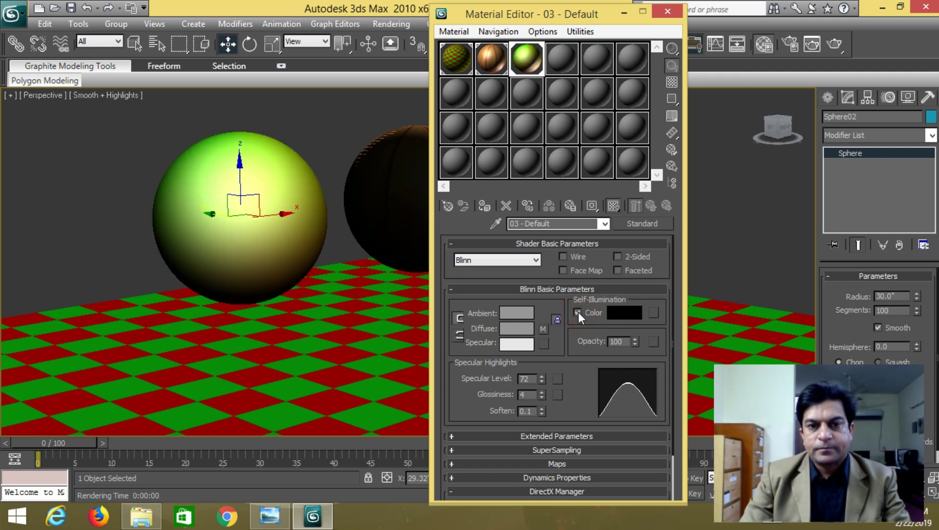
click(578, 313)
click(578, 313)
click(619, 312)
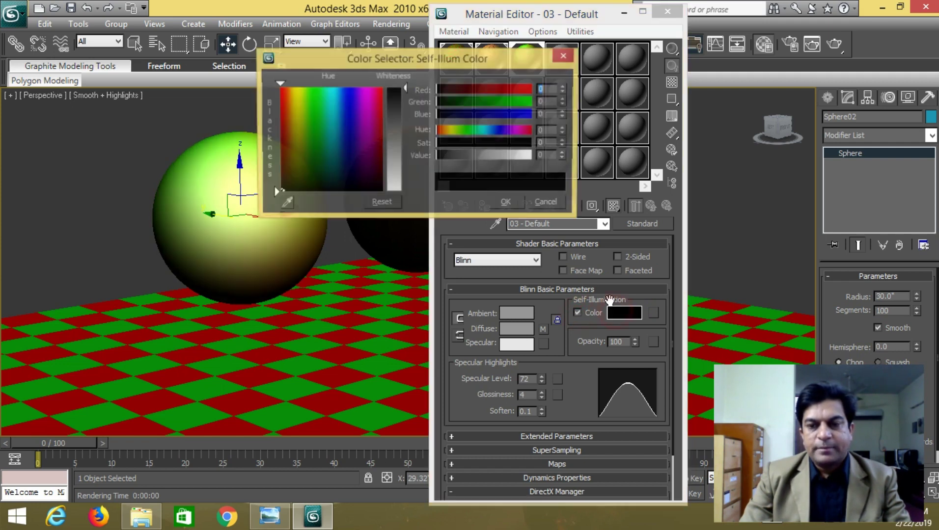
drag(360, 120, 366, 133)
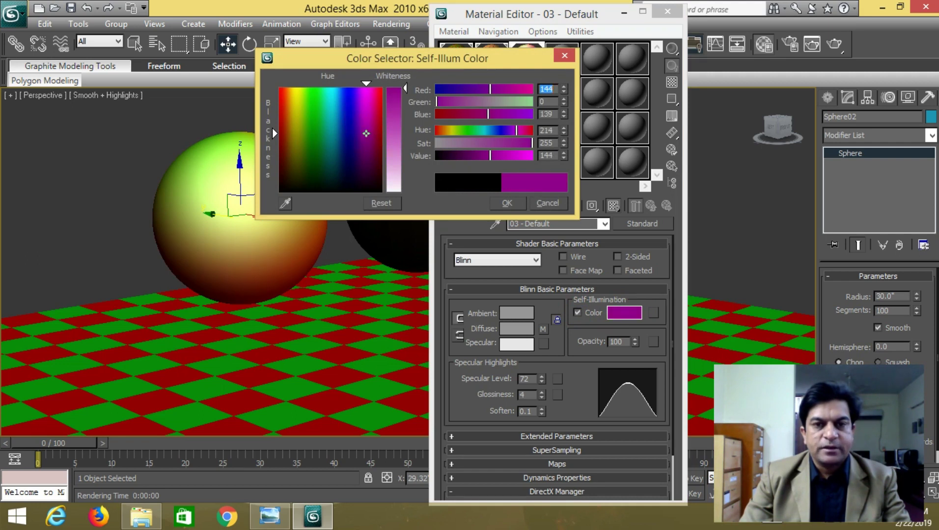
click(507, 203)
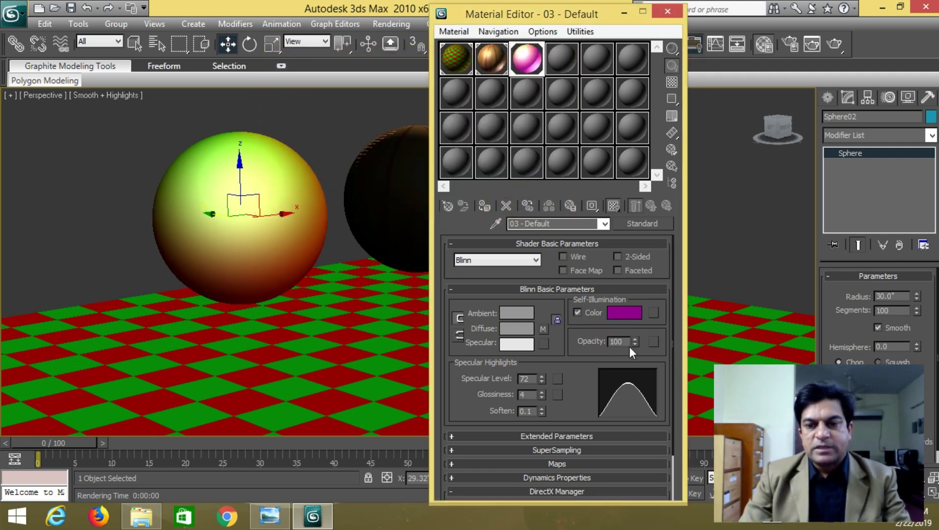
drag(635, 339, 634, 345)
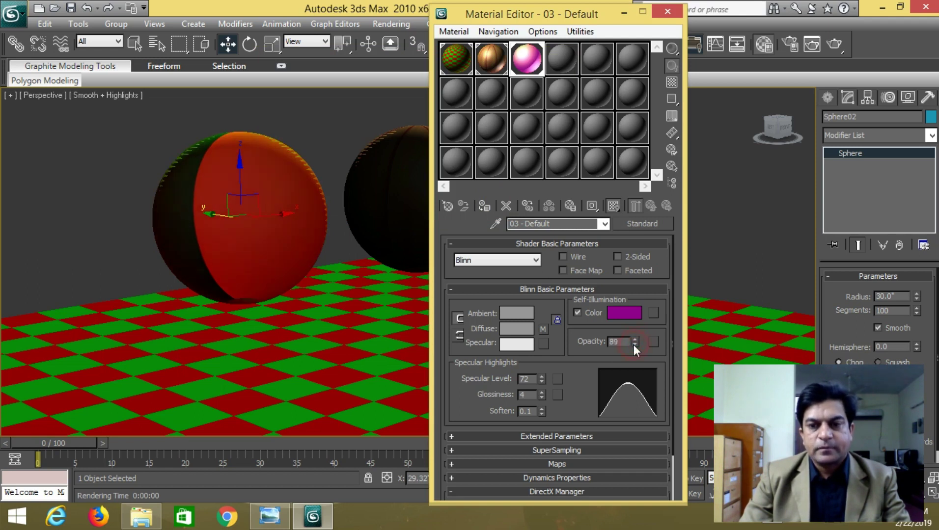
drag(634, 345, 634, 346)
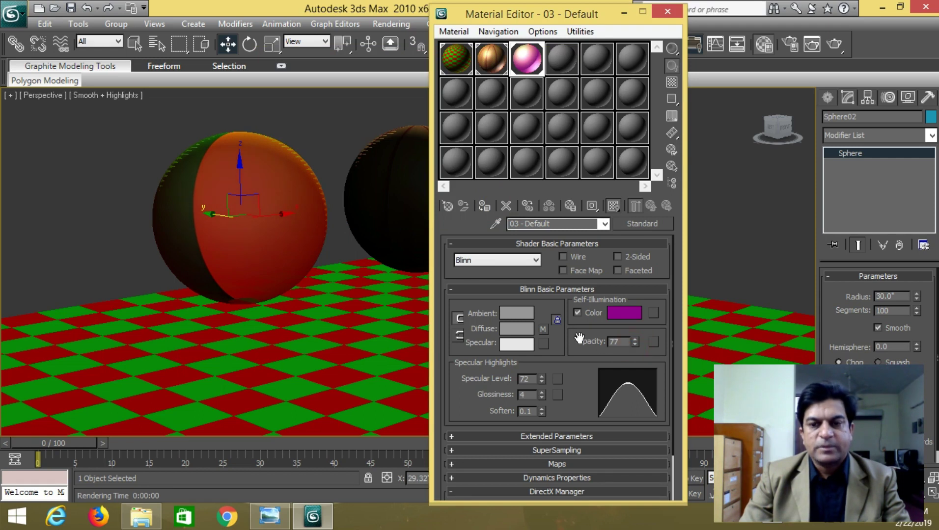
Deselect the sphere, render the perspective view despite the missing map coordinates, and close the render and the Material Editor.
click(321, 118)
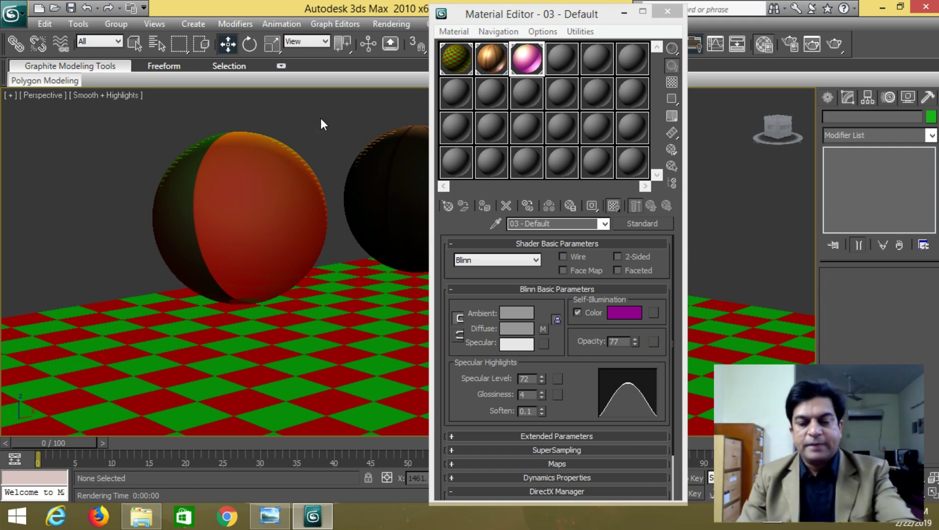
key(shift+q)
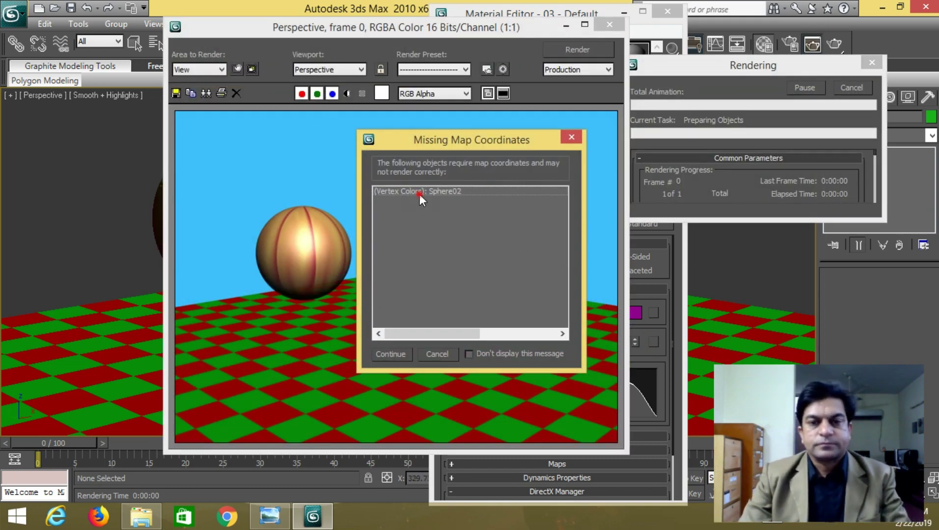
click(419, 192)
click(402, 354)
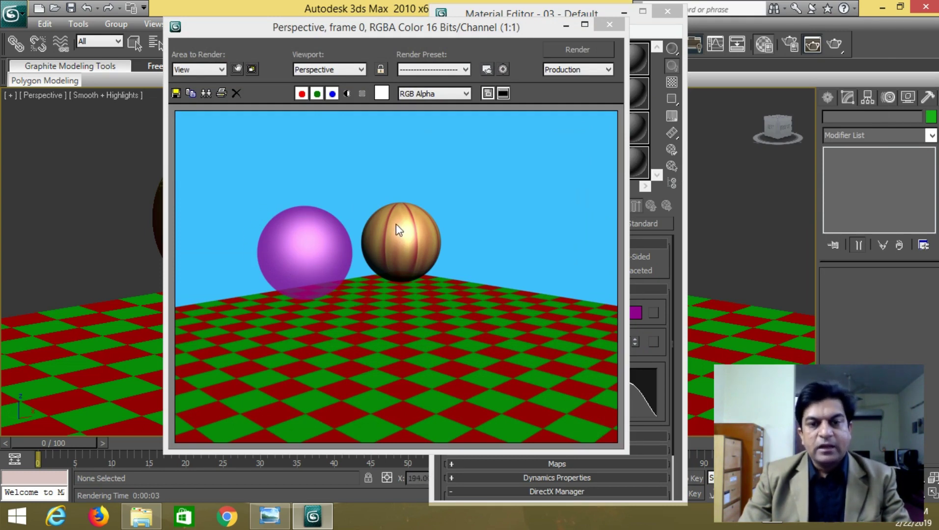
click(608, 28)
click(667, 11)
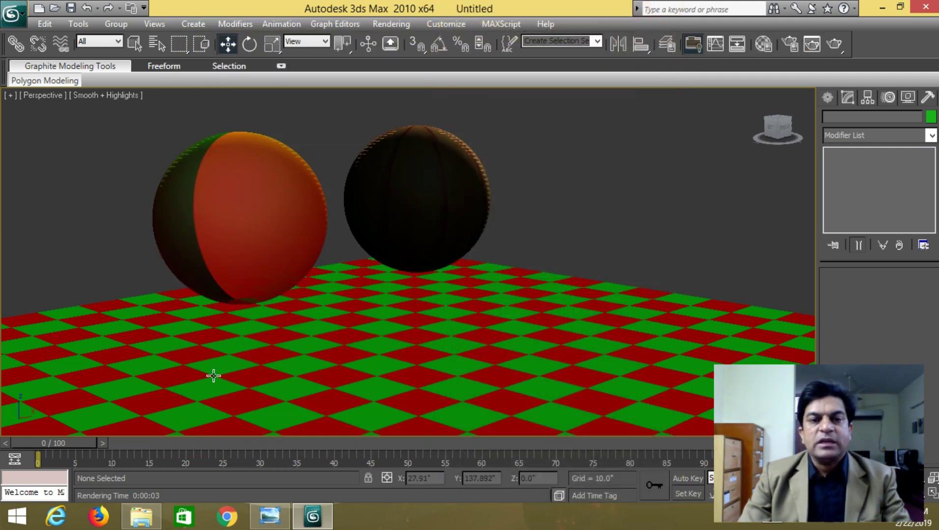
Select the nearer sphere, reopen the Material Editor and enable Reflection among the third material's maps.
click(228, 204)
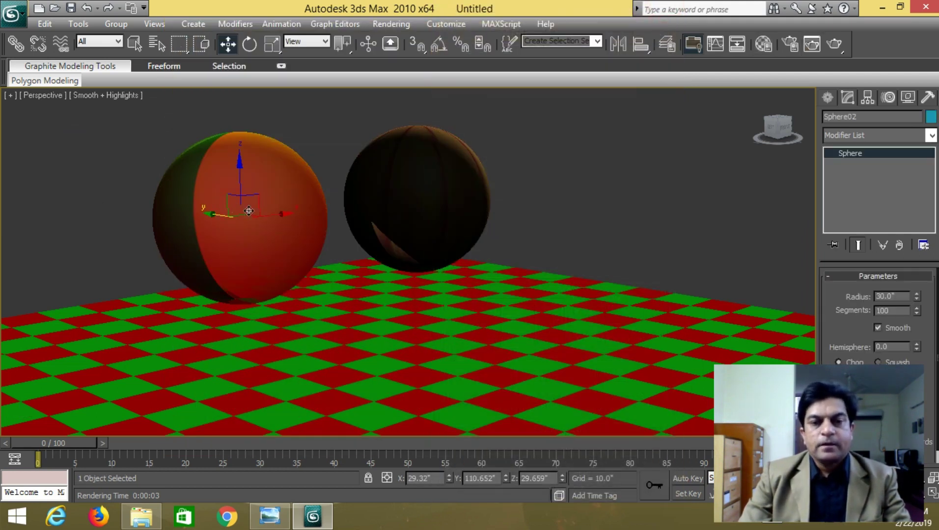
click(567, 164)
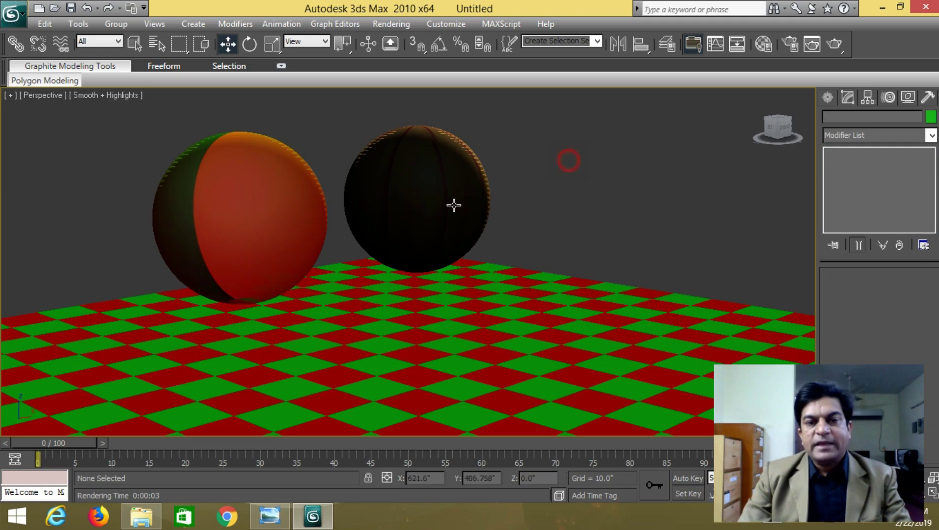
click(281, 229)
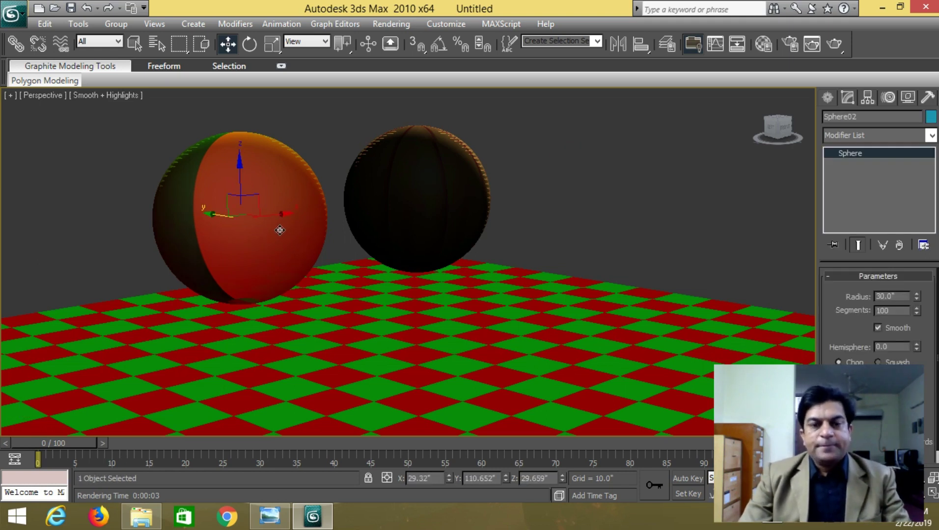
key(m)
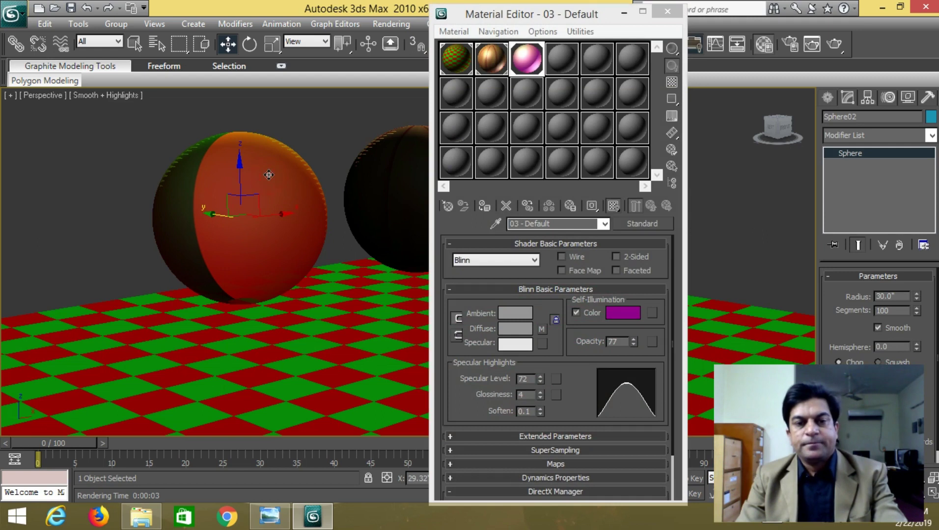
drag(443, 387, 442, 259)
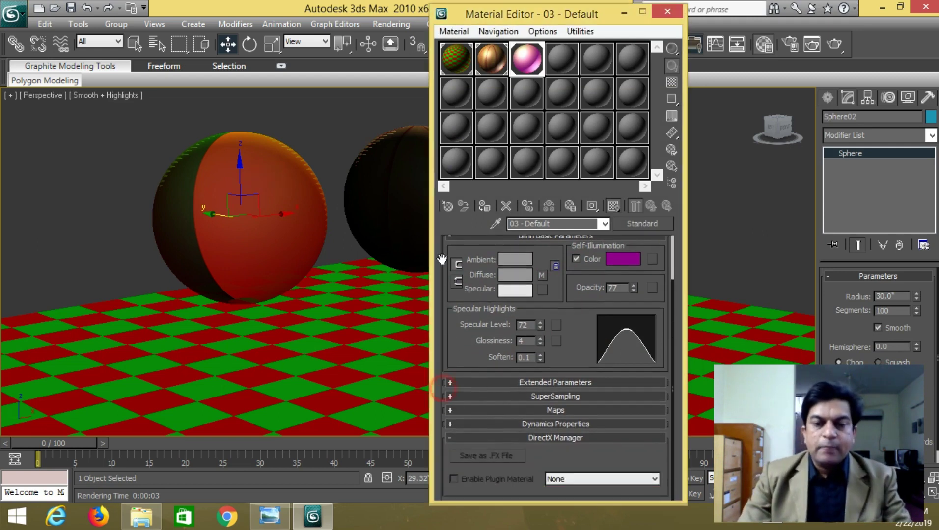
click(450, 411)
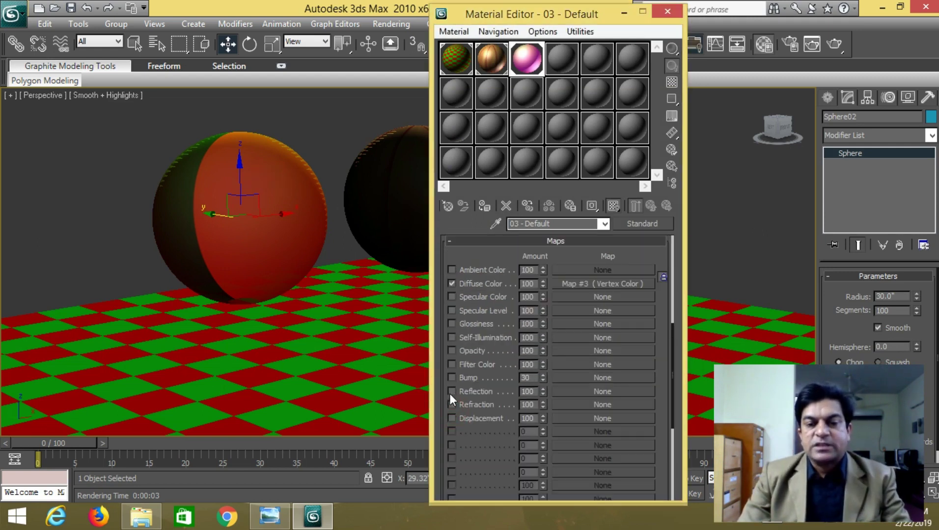
drag(444, 379, 445, 283)
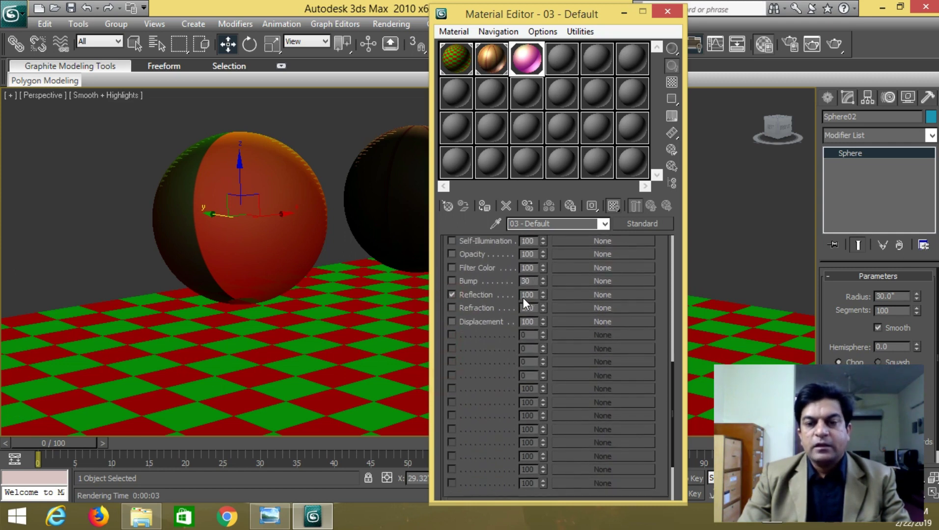
Assign a Vertex Color map to the third material's Reflection channel.
click(565, 296)
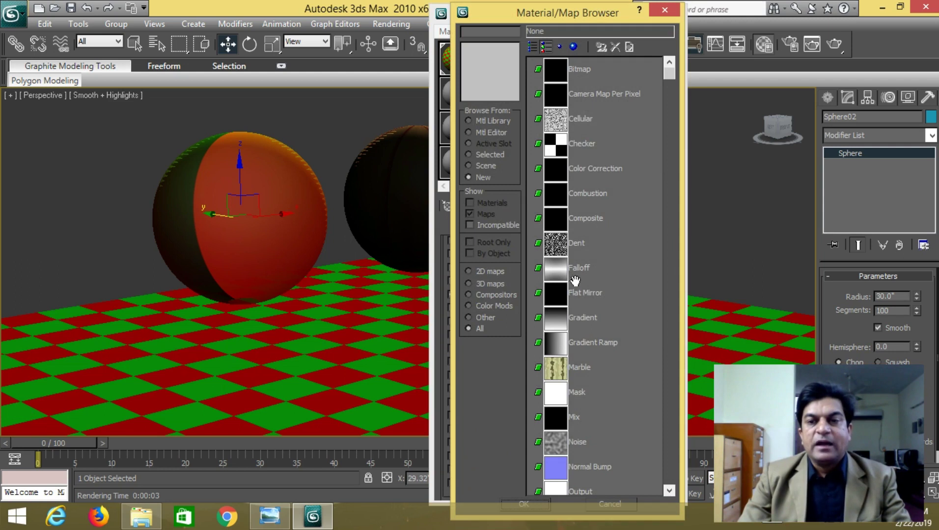
drag(673, 72, 672, 90)
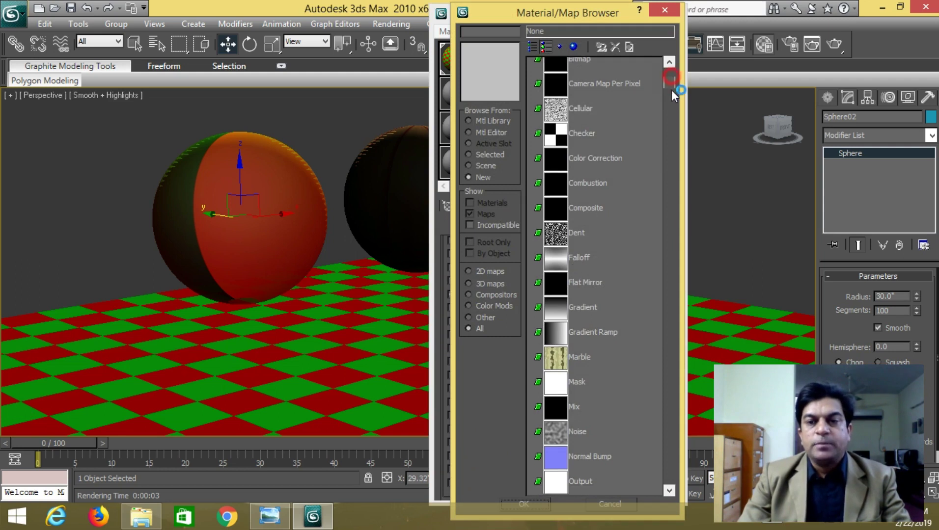
click(576, 126)
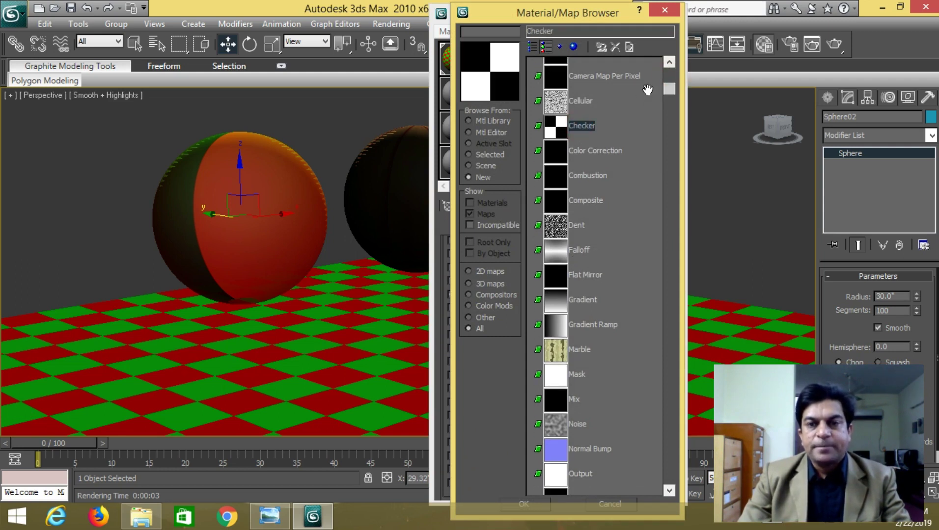
drag(669, 92, 670, 254)
drag(675, 328, 671, 437)
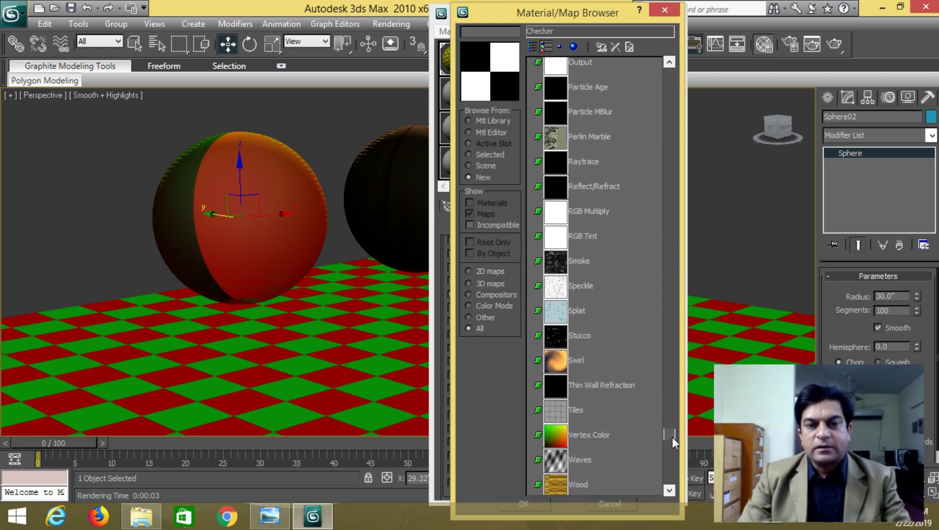
click(591, 436)
double_click(573, 436)
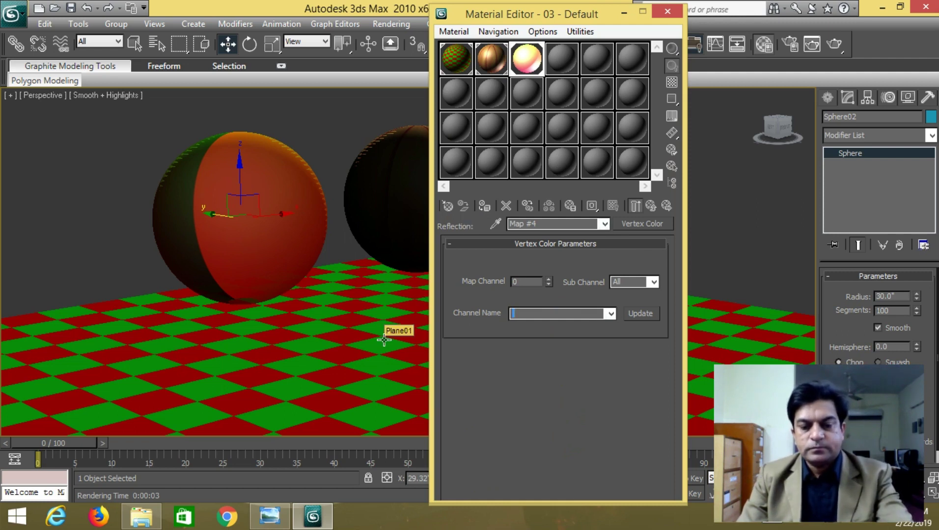
Render the perspective view again with the reflection map applied, continue past the missing map coordinates, and close the render.
key(shift+q)
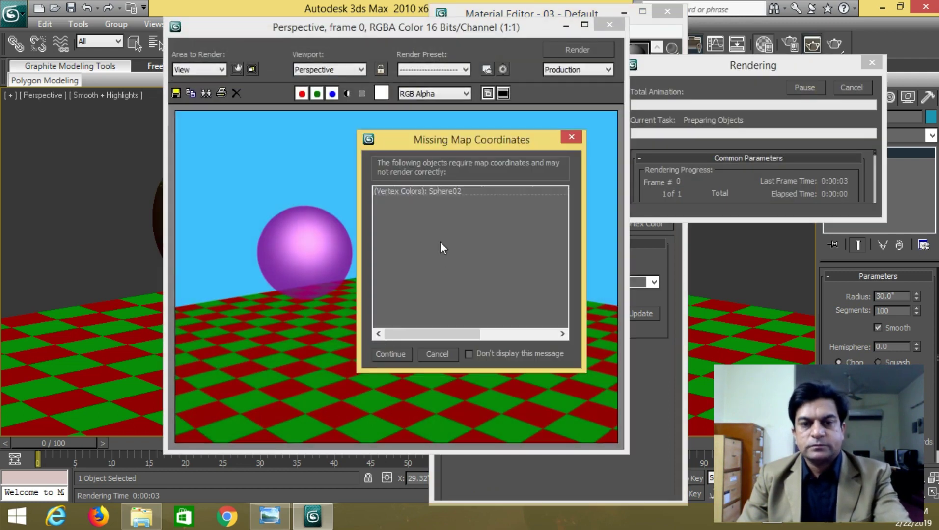
click(428, 193)
click(402, 351)
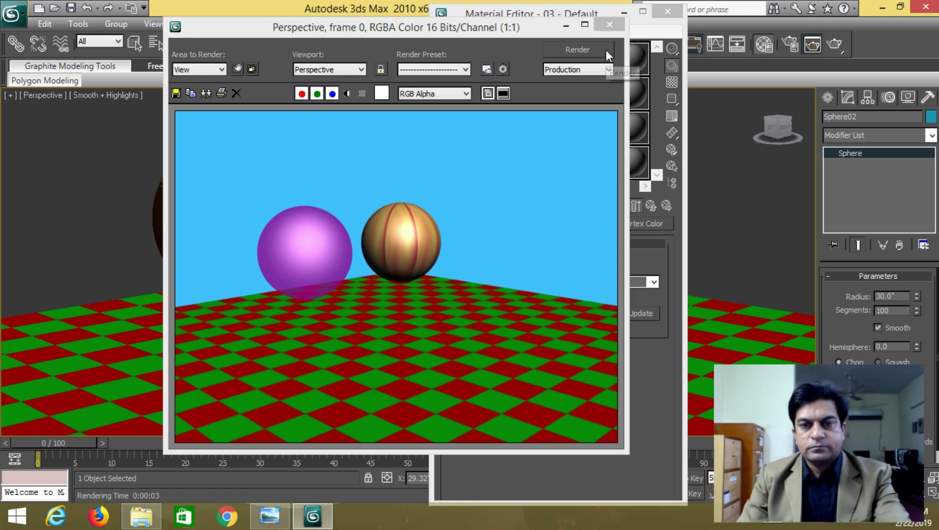
click(609, 24)
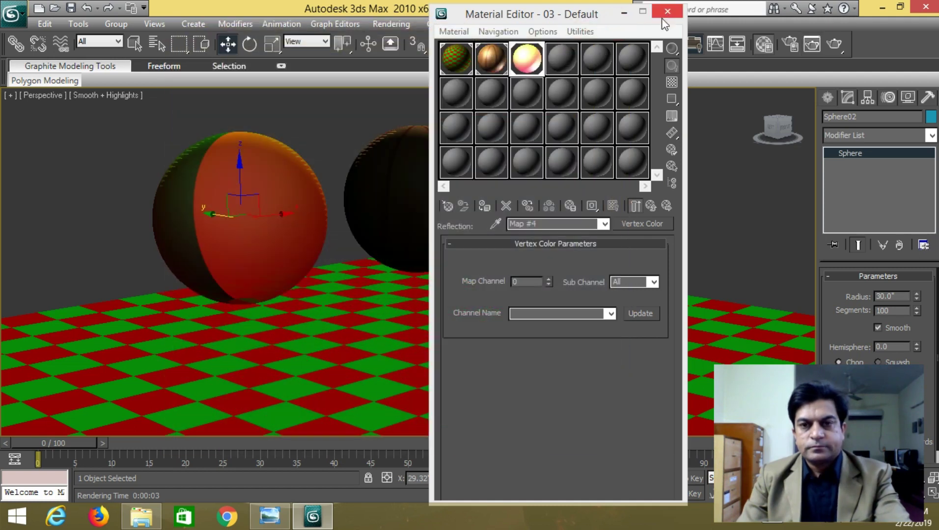
Reopen the third material's reflection map and choose Bitmap as its replacement map type.
click(655, 206)
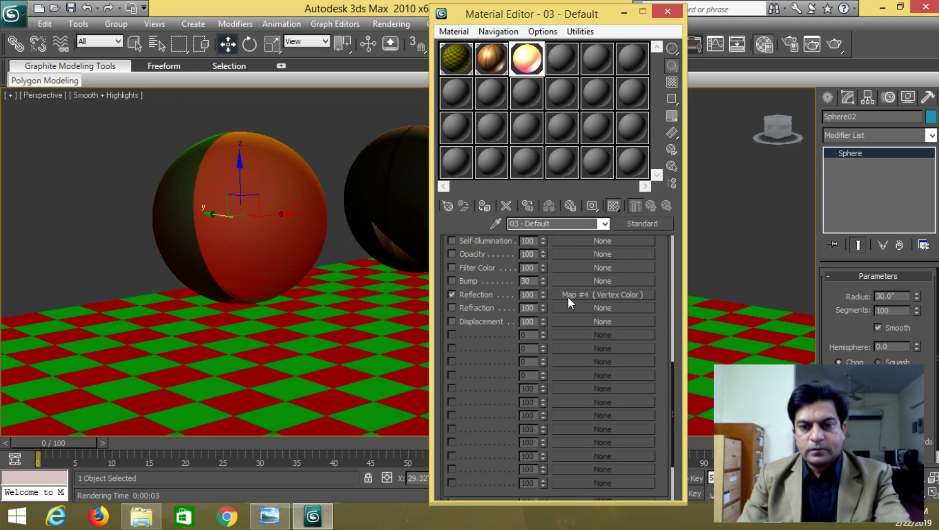
click(576, 295)
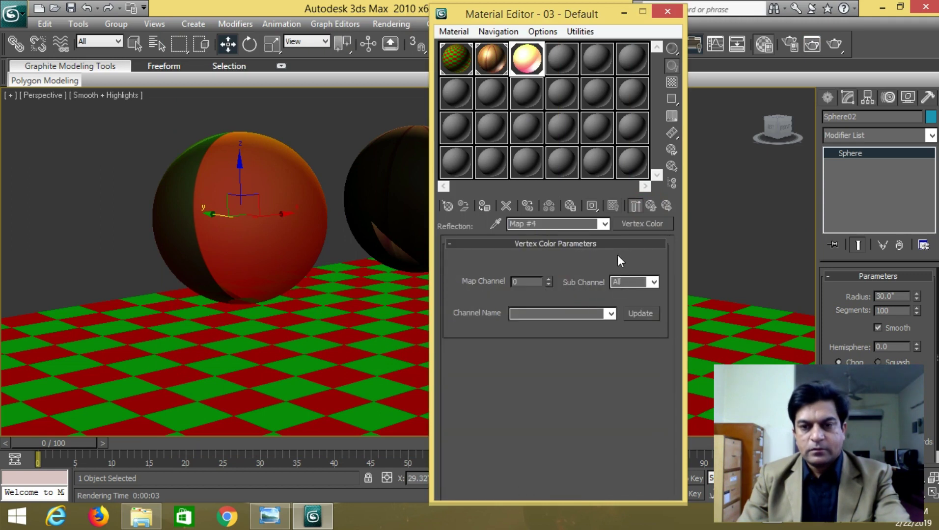
click(647, 223)
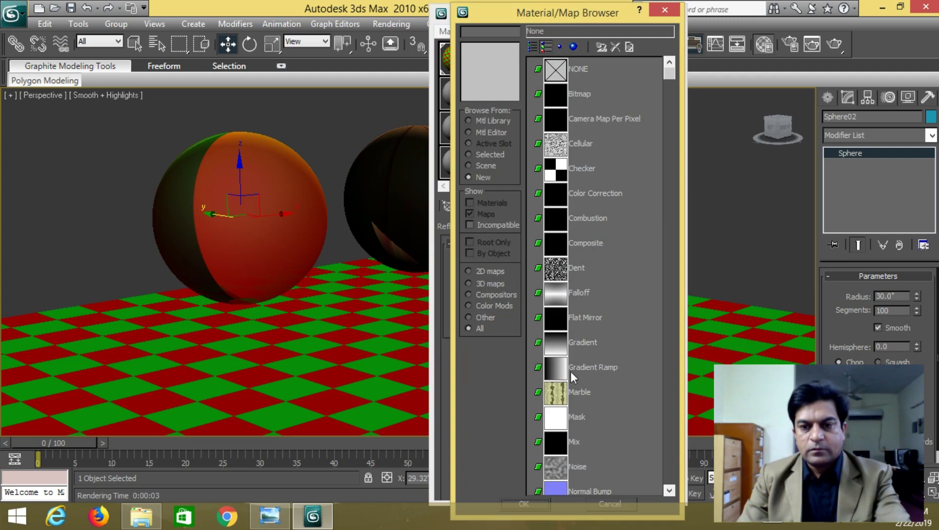
double_click(566, 94)
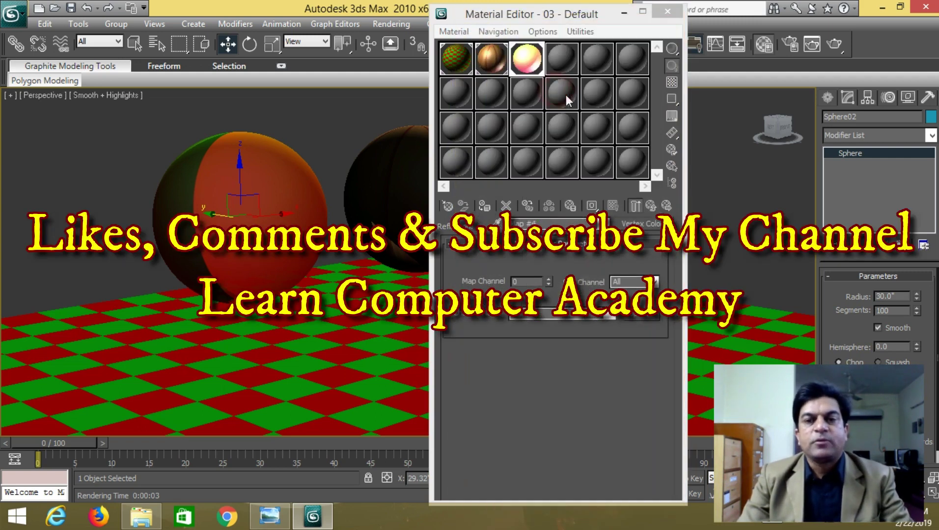
Browse the bitmap selection to the maps folder of 3ds Max 2010 under Program Files\Autodesk on the C: drive.
click(385, 77)
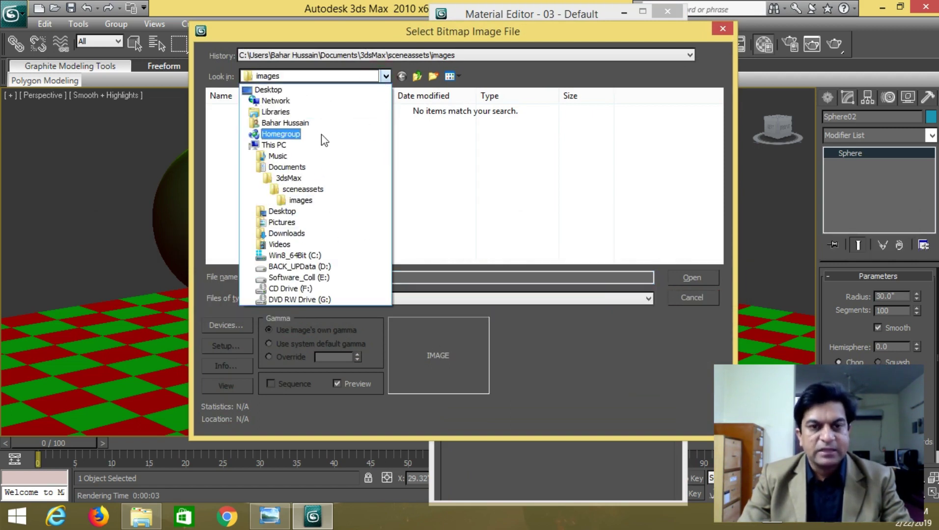
click(338, 257)
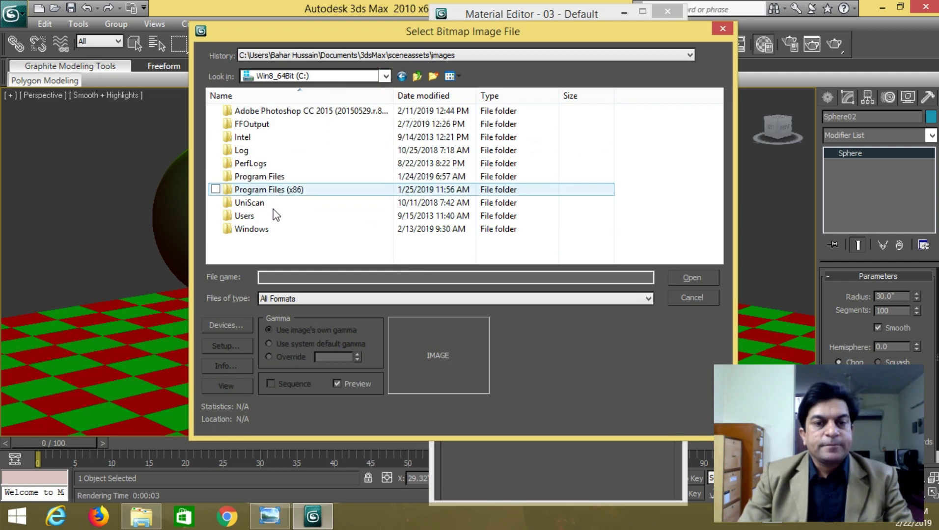
double_click(273, 178)
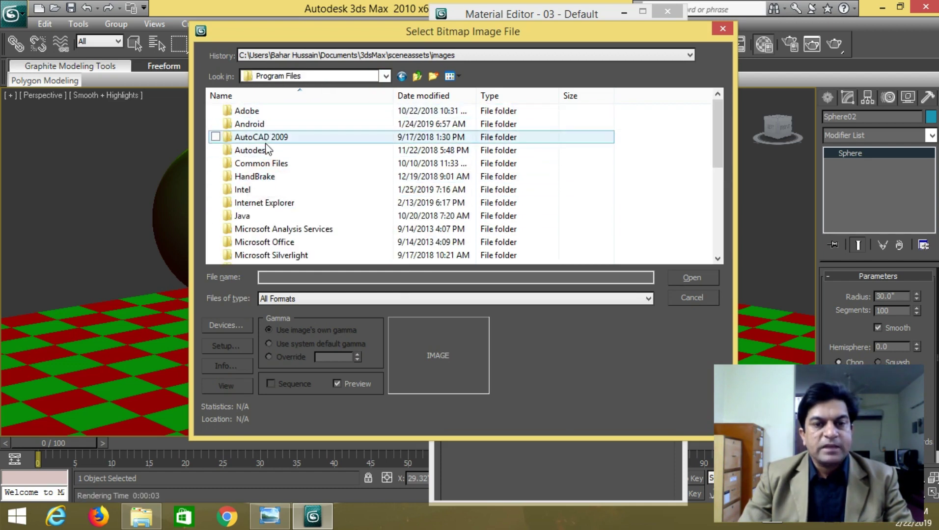
double_click(267, 151)
double_click(266, 112)
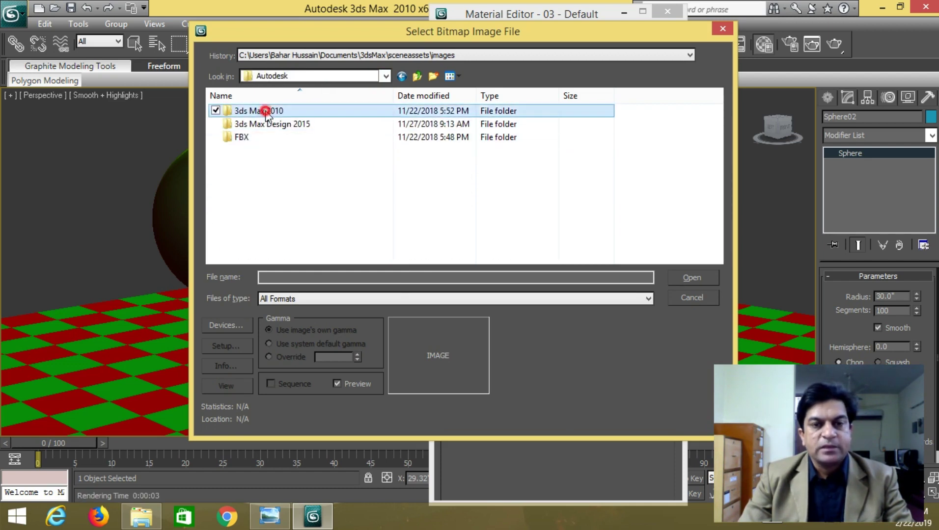
scroll(283, 196, down, 5)
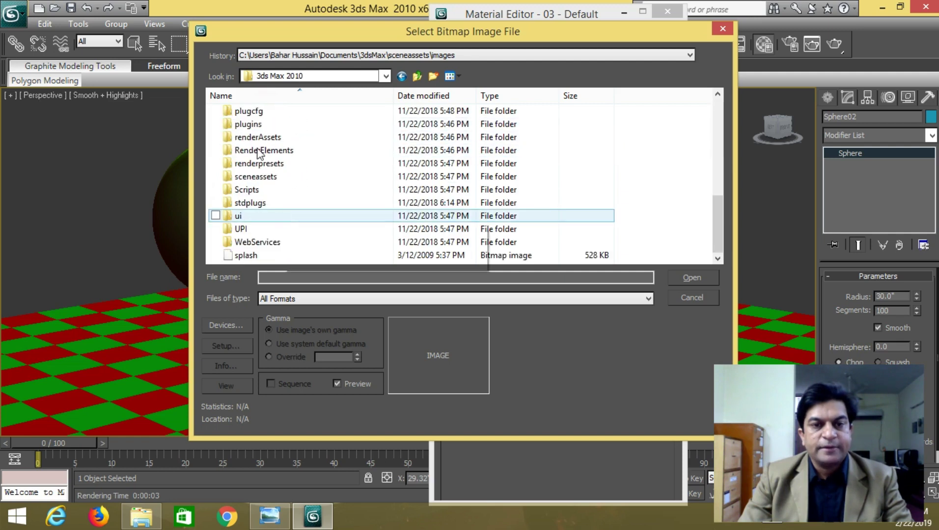
scroll(262, 216, up, 2)
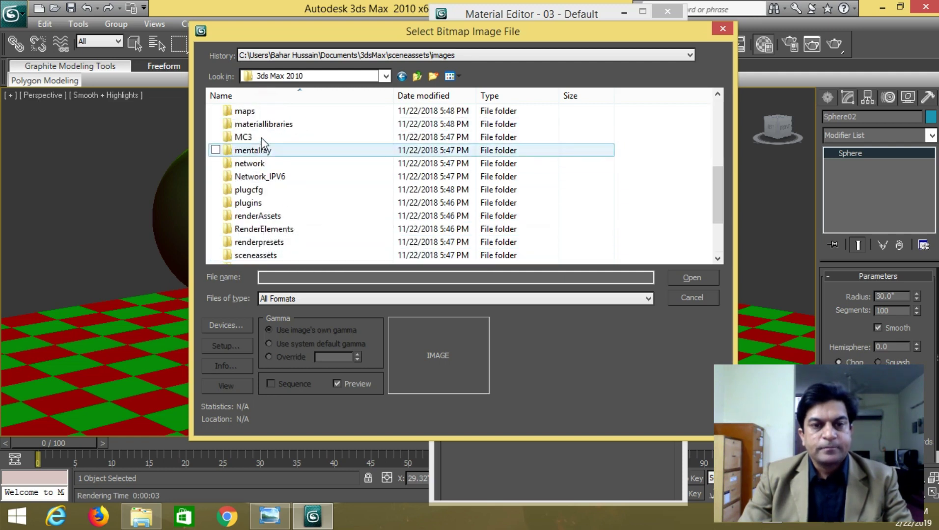
double_click(272, 113)
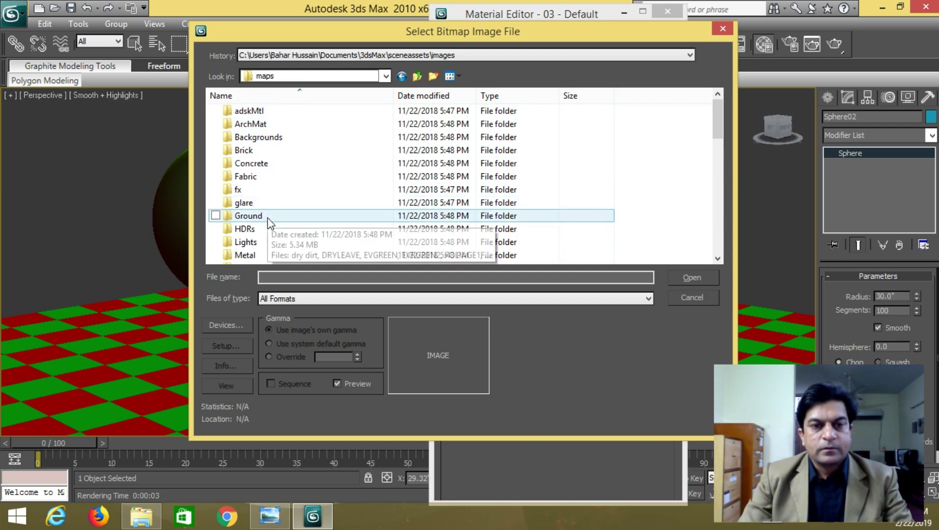
Load METAL7 from the Metal folder as the third material's reflection bitmap and show the map in the viewport.
double_click(256, 255)
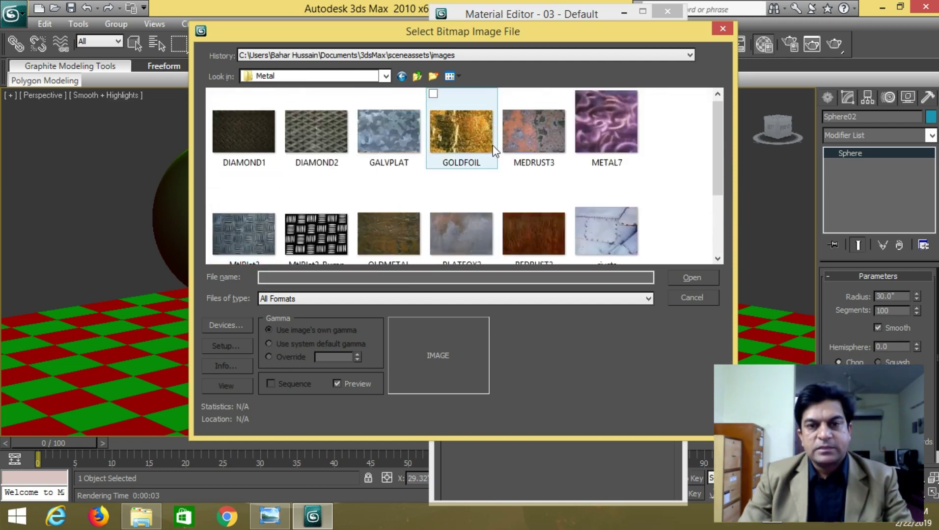
double_click(608, 128)
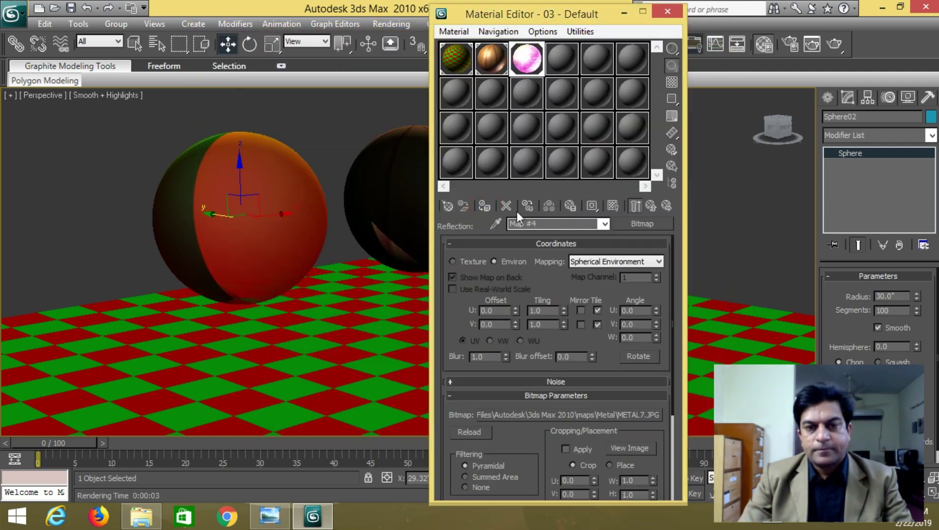
click(612, 206)
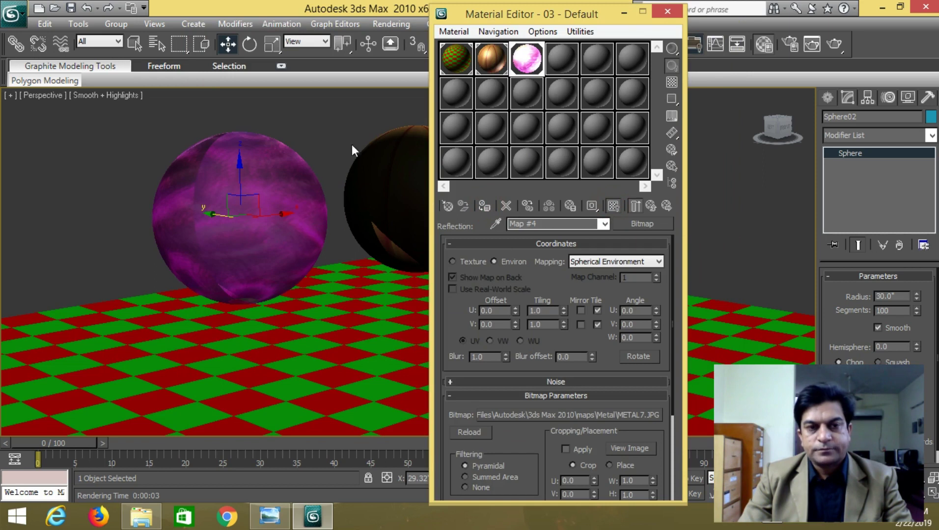
Select the checkered plane and assign a Raytrace map to the fourth material's Diffuse channel.
click(339, 381)
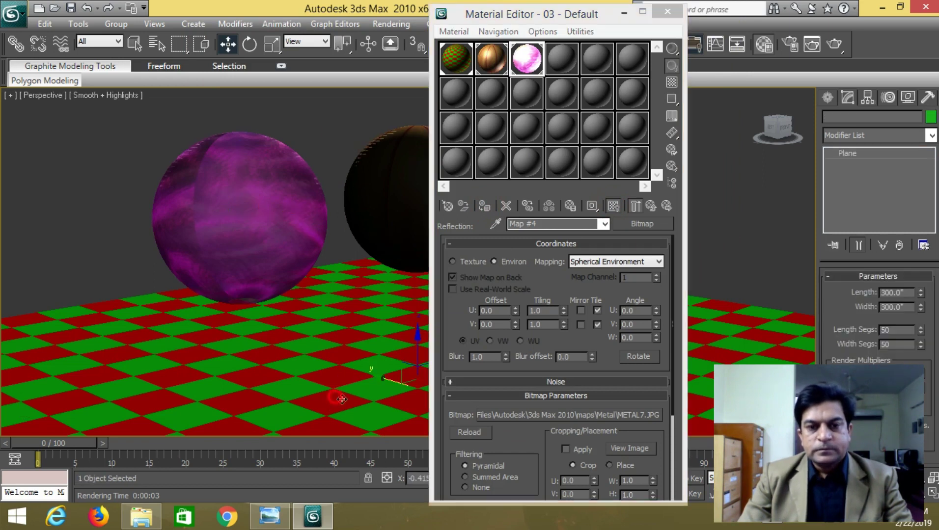
click(568, 49)
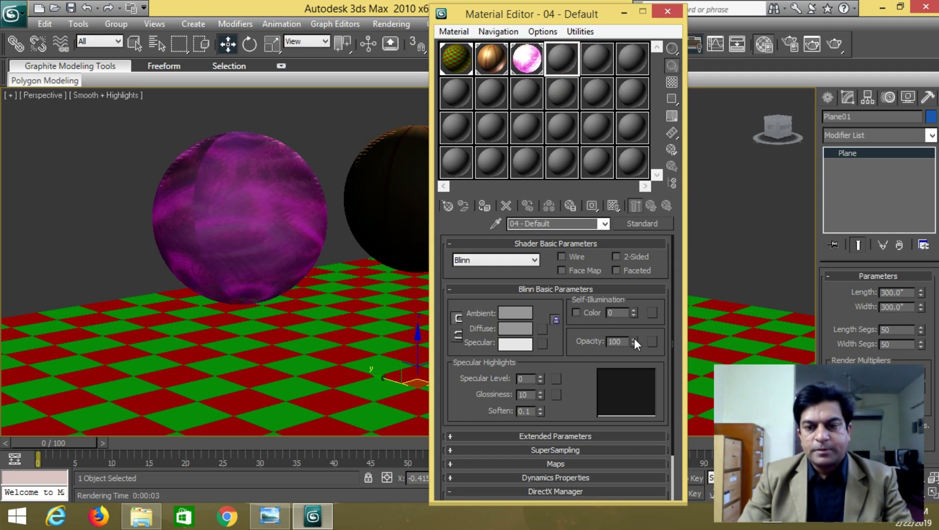
click(542, 329)
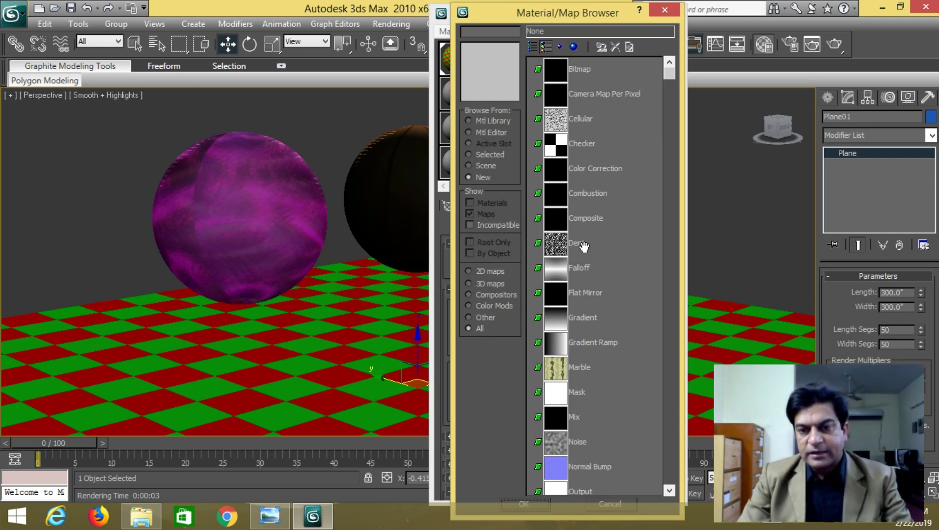
drag(668, 83, 669, 335)
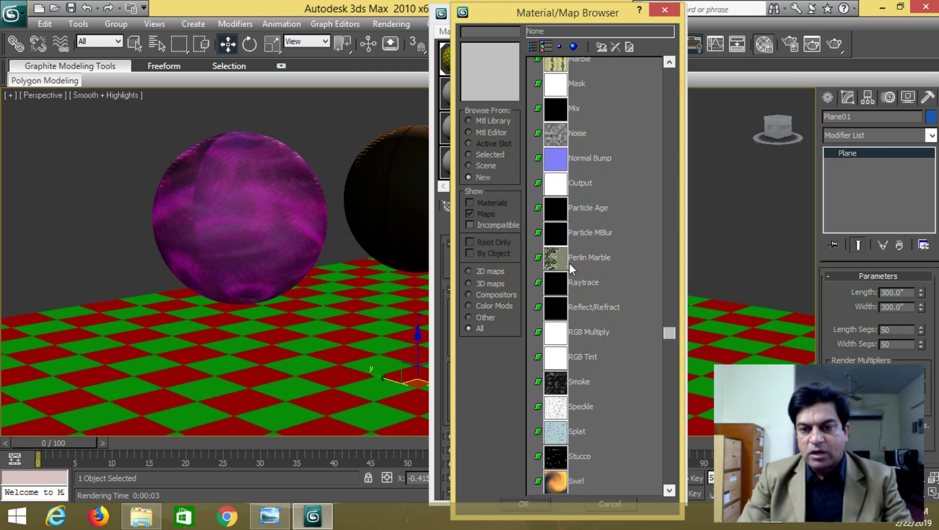
click(560, 284)
click(559, 283)
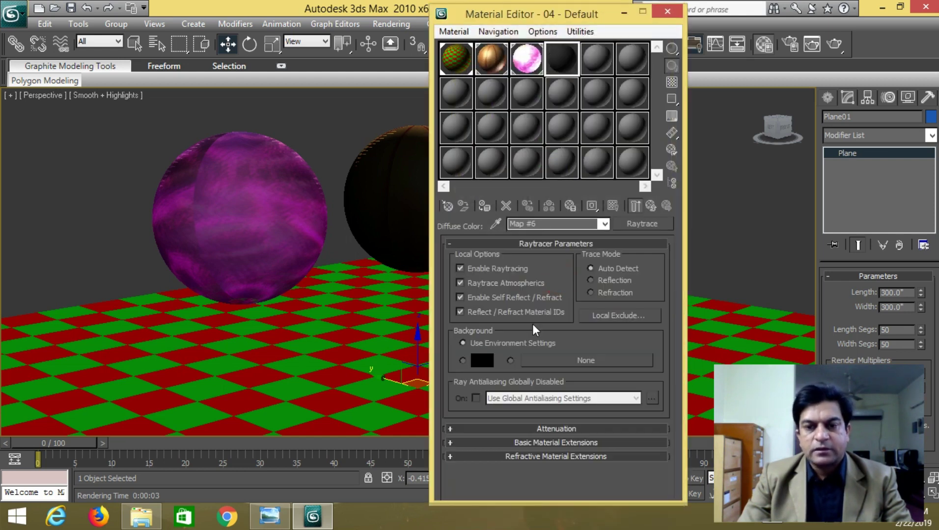
Set the Raytrace map's background color to a blue of about RGB 47, 114, 177.
click(481, 360)
mouse_move(401, 164)
mouse_down()
mouse_move(401, 90)
mouse_move(339, 127)
mouse_up()
drag(408, 96, 406, 113)
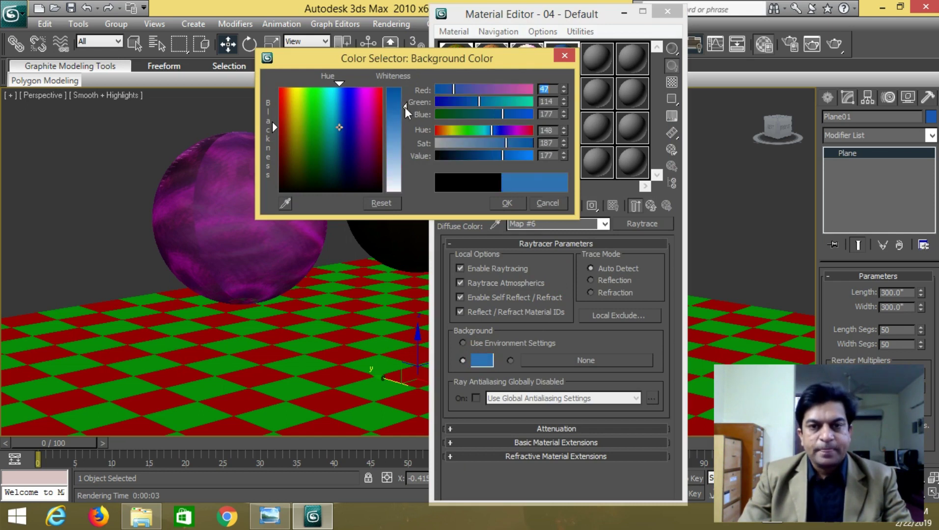
click(515, 208)
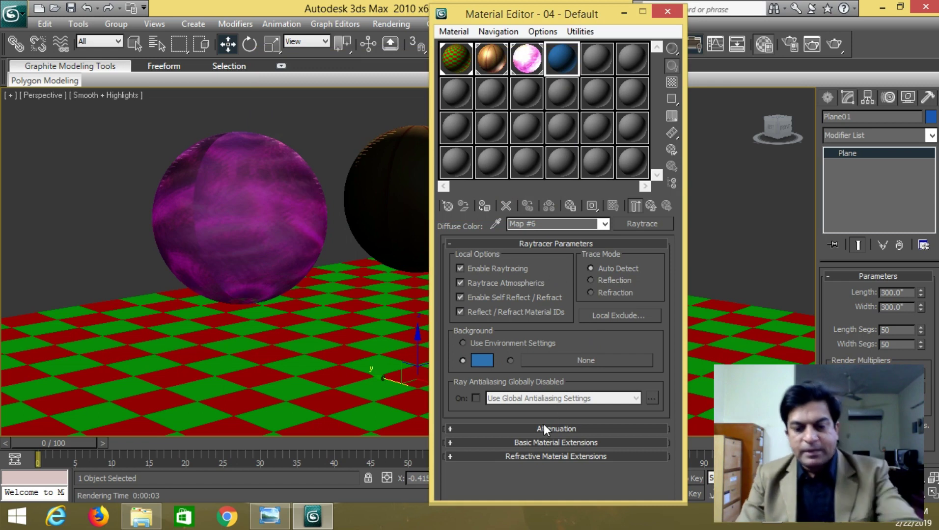
Render the perspective view with the METAL7 reflection on the nearer sphere, continue past the missing map coordinates, and close the render.
key(shift+q)
click(422, 192)
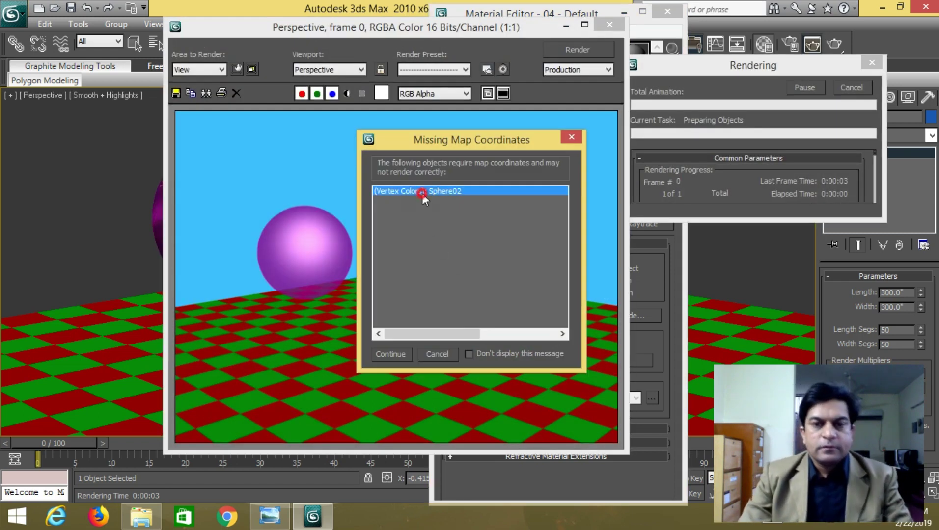
click(392, 354)
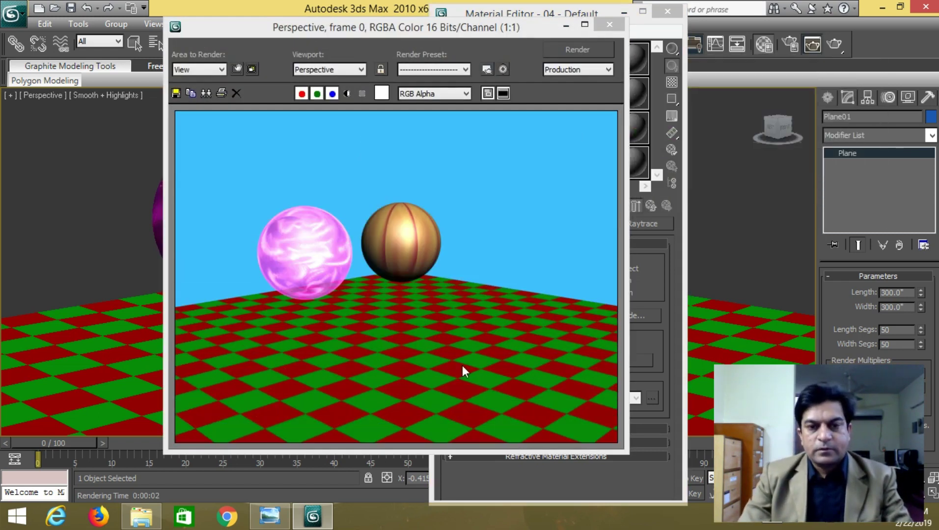
click(610, 26)
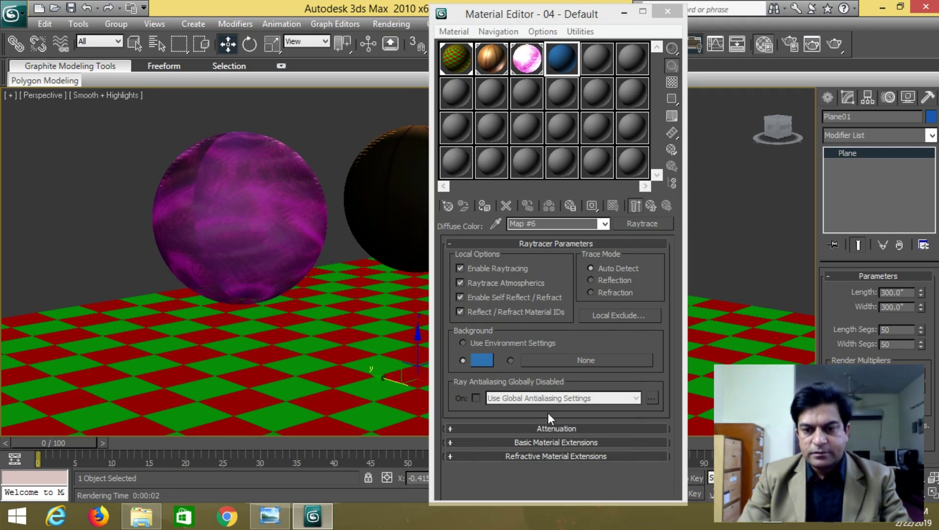
Return to the fourth material's maps, enable Reflection and assign it a Reflect/Refract map.
click(657, 206)
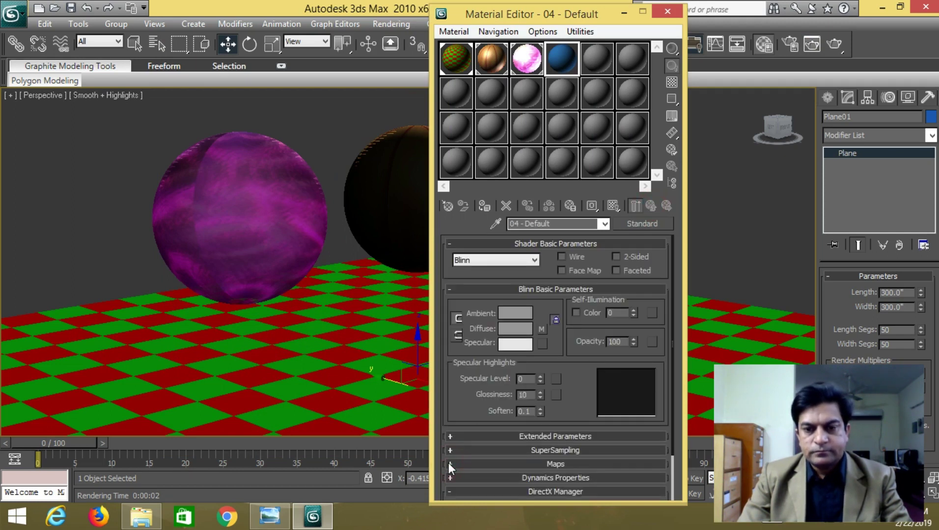
click(450, 465)
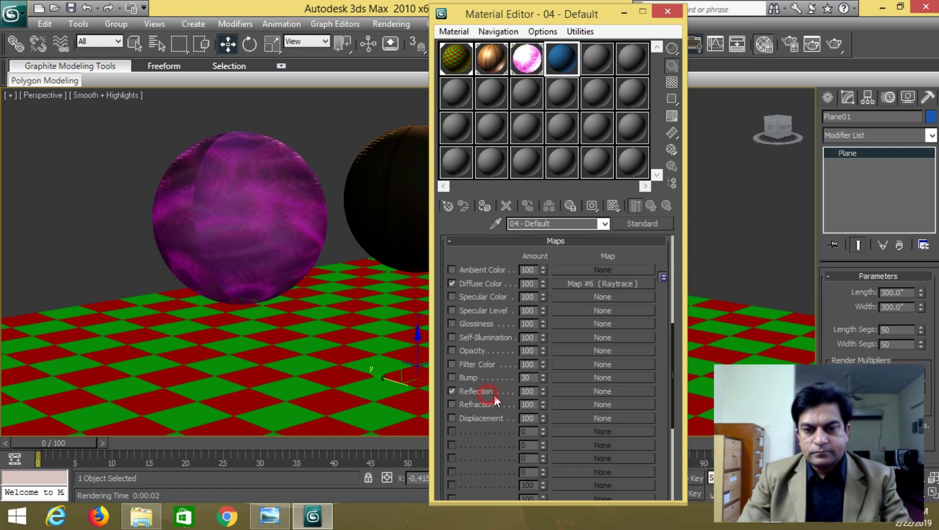
click(565, 392)
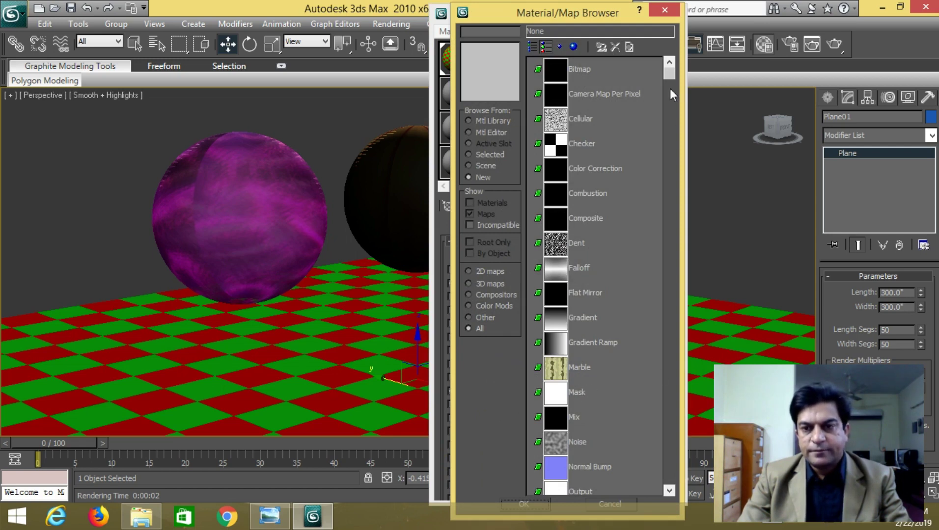
drag(668, 77, 668, 303)
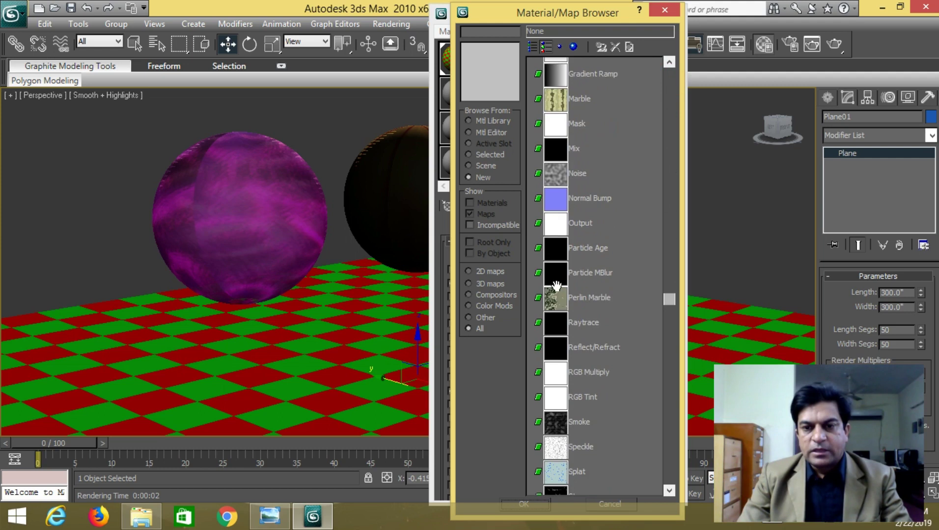
click(556, 327)
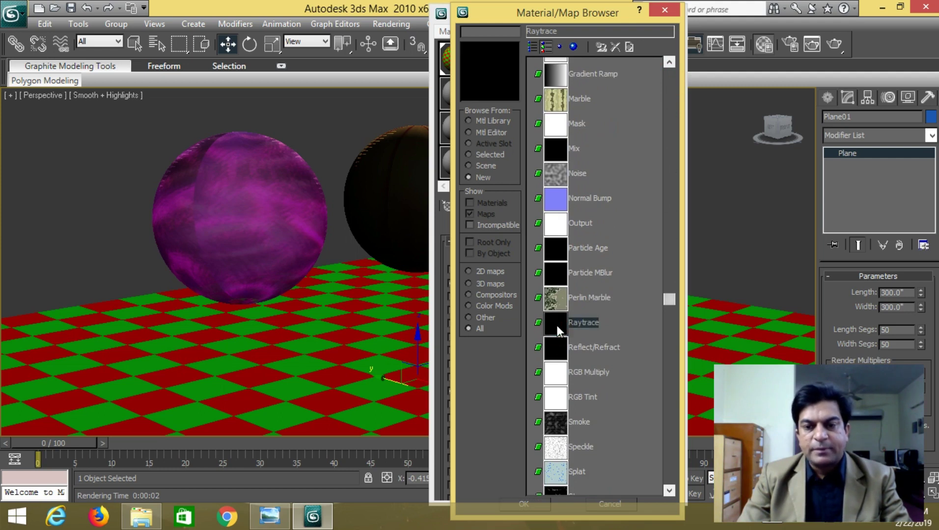
double_click(556, 347)
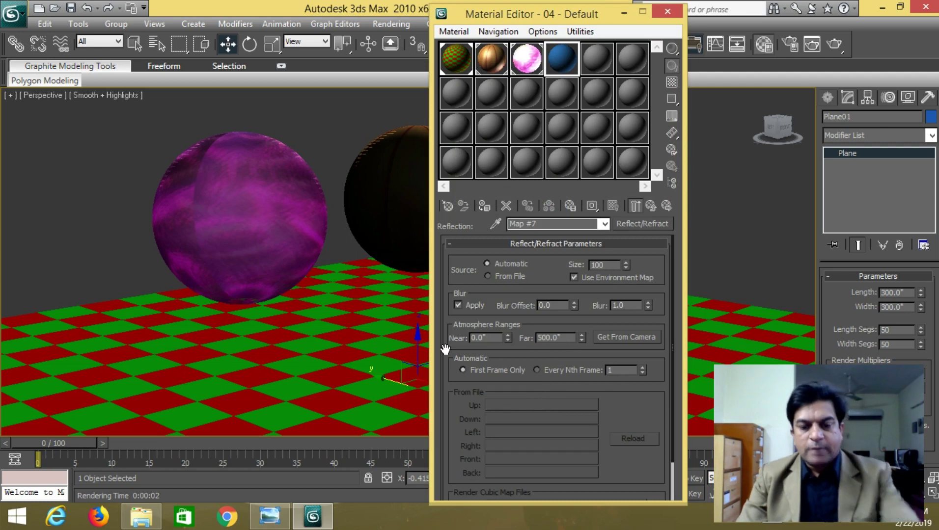
Render the perspective view after adding the Reflect/Refract map, continue past the missing map coordinates, and close the render.
key(shift+q)
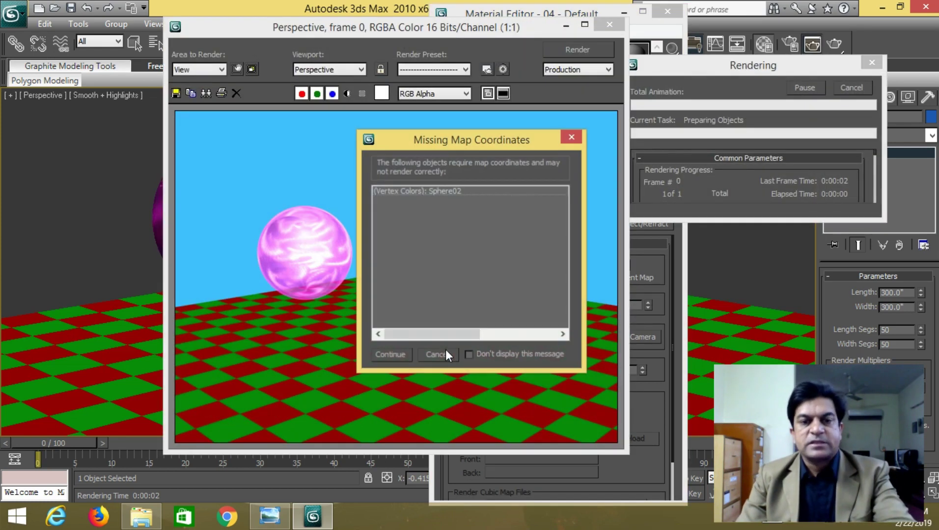
click(432, 193)
click(398, 355)
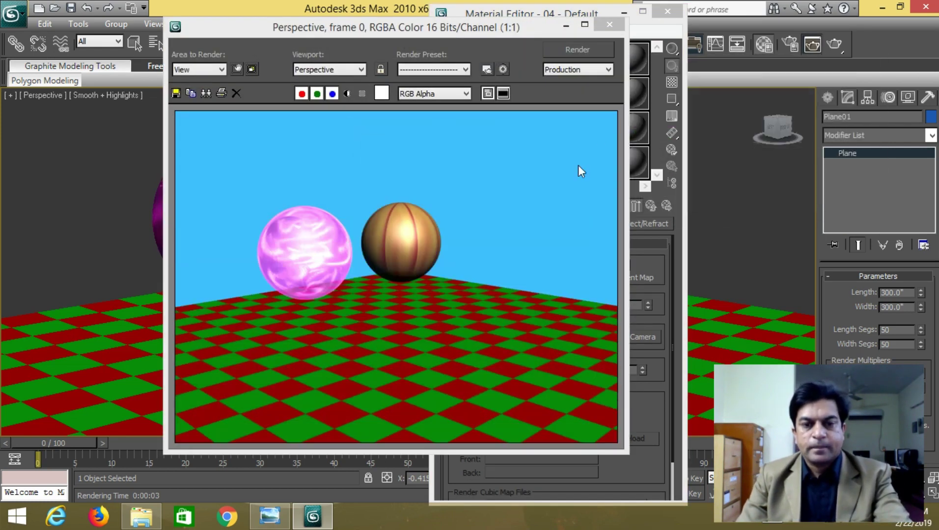
click(609, 24)
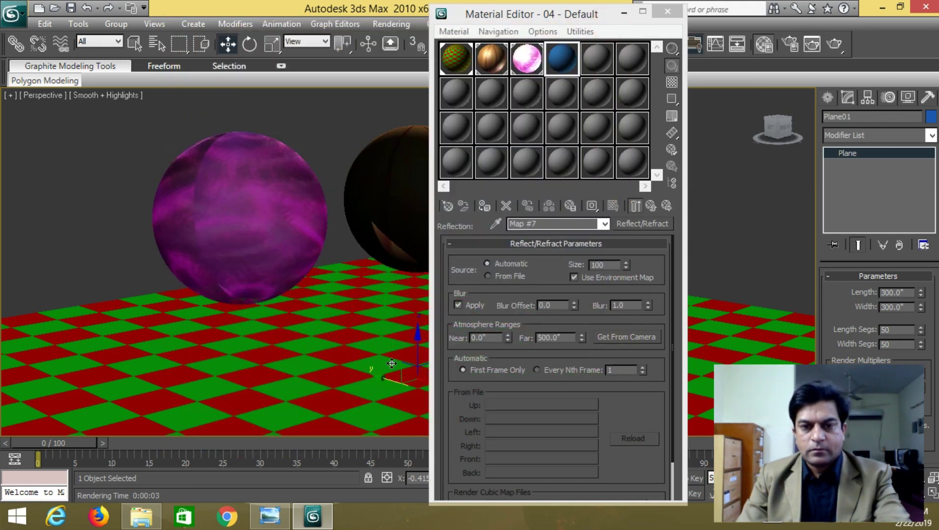
Enable Reflection in the checker material's maps and assign it a Raytrace map.
click(457, 61)
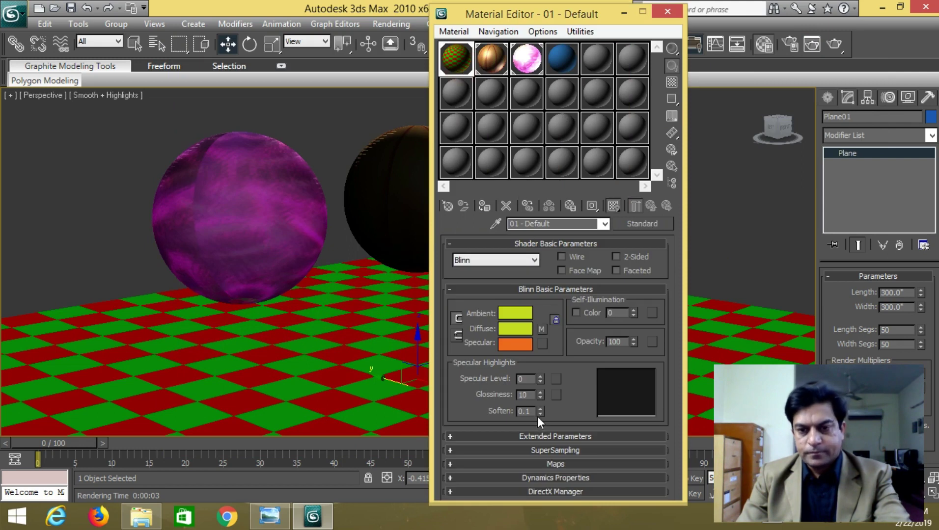
click(557, 464)
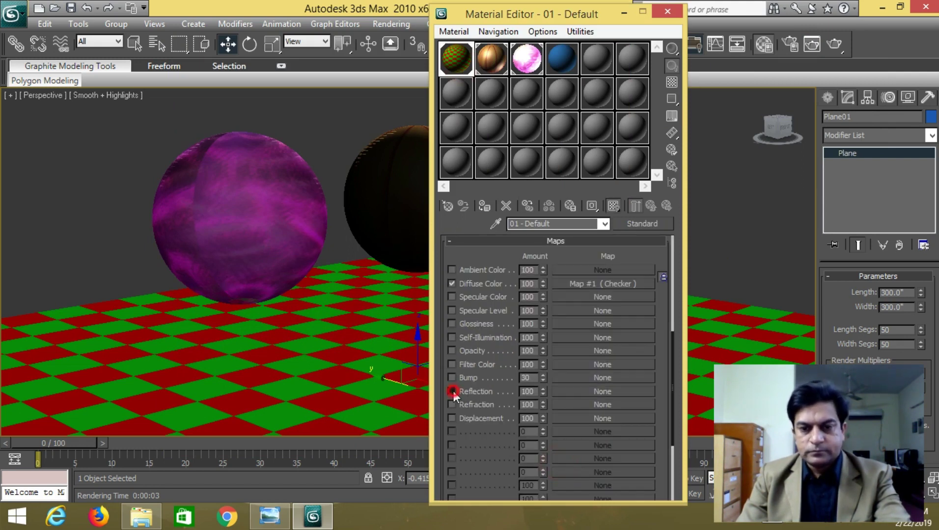
click(565, 393)
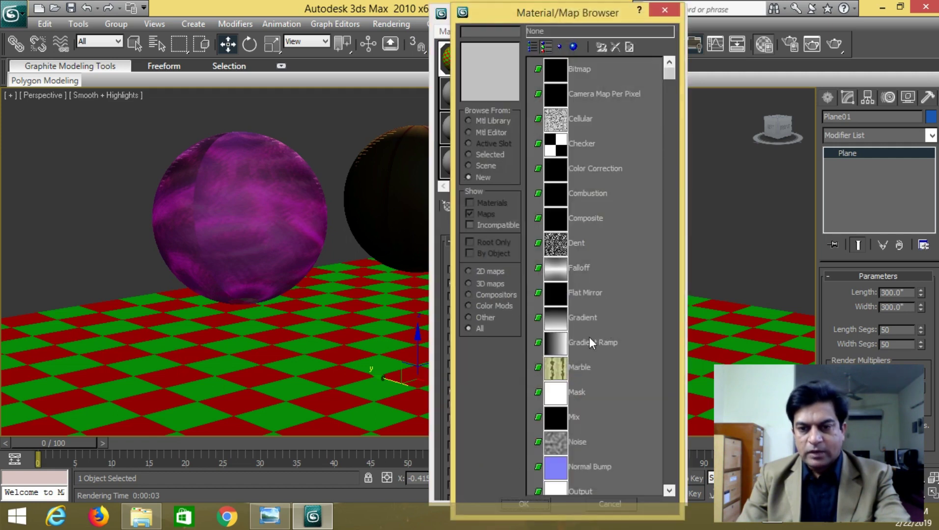
drag(665, 78, 663, 329)
double_click(559, 286)
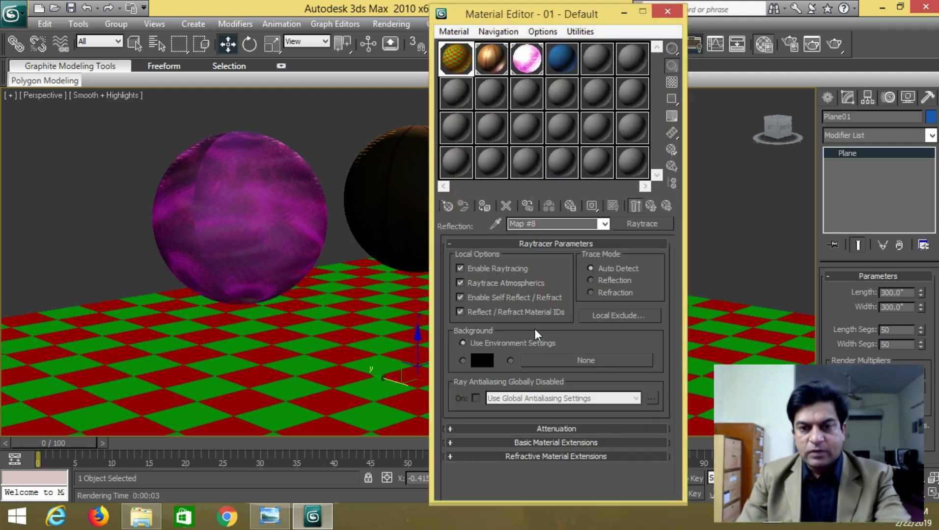
Render the perspective view with the raytraced reflection on the checkered floor, continuing past the missing map coordinates.
key(shift+q)
drag(534, 329, 471, 334)
click(415, 189)
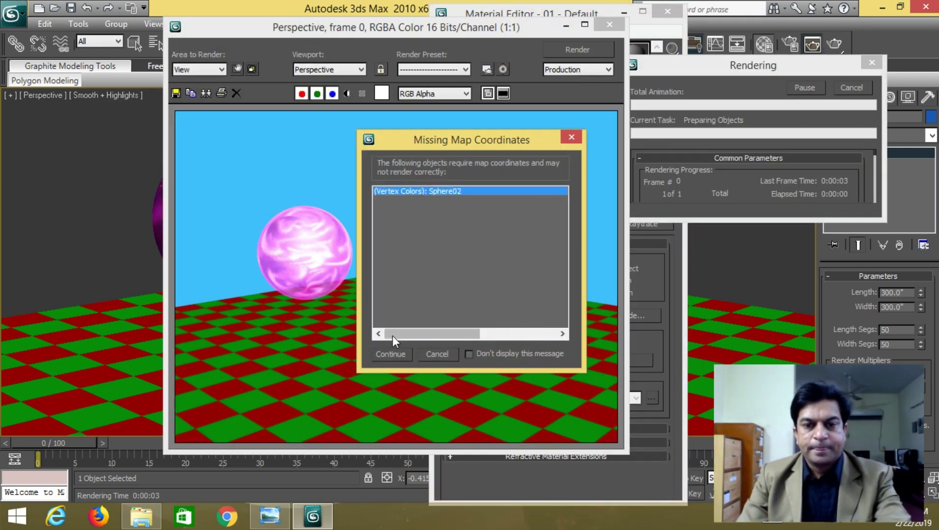
click(394, 352)
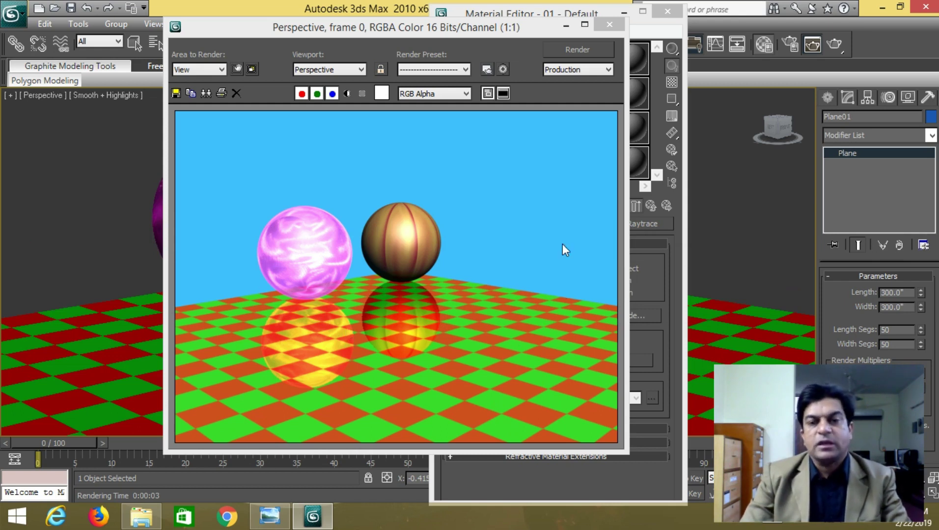
Close the render and the Material Editor, and create a teapot about 29.8" in radius on the checkered floor.
click(609, 24)
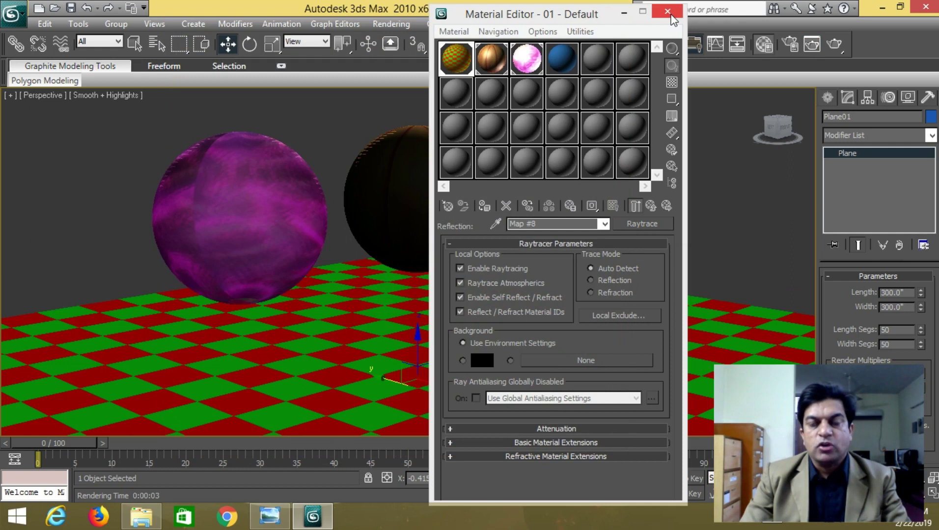
click(667, 11)
click(826, 97)
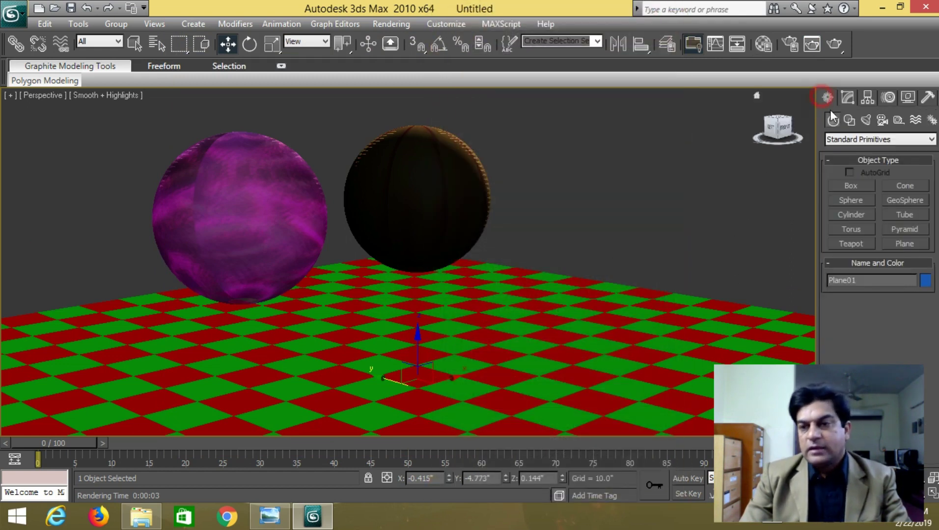
click(854, 244)
drag(461, 348, 413, 359)
Move the teapot to about X 35.2", Y -17.7" in front of the spheres and set its segments to 39.
click(249, 44)
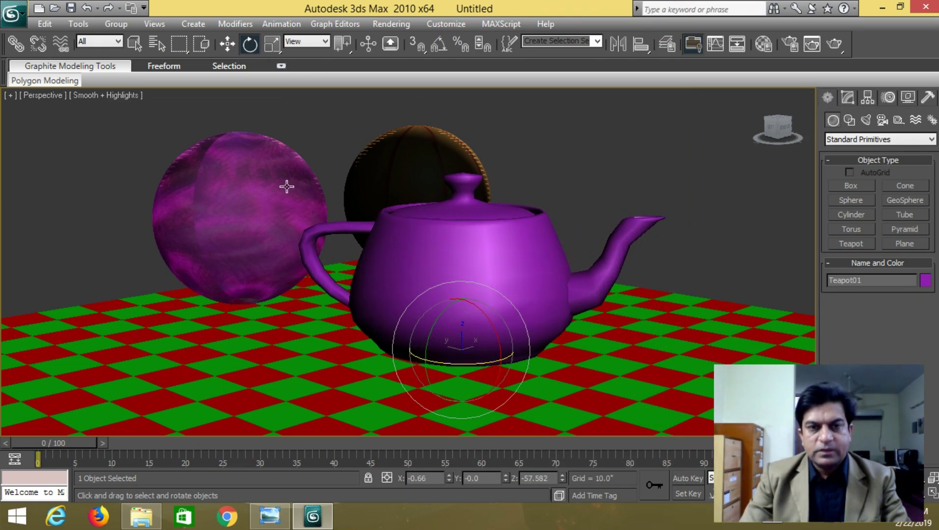
click(227, 43)
drag(418, 340, 506, 362)
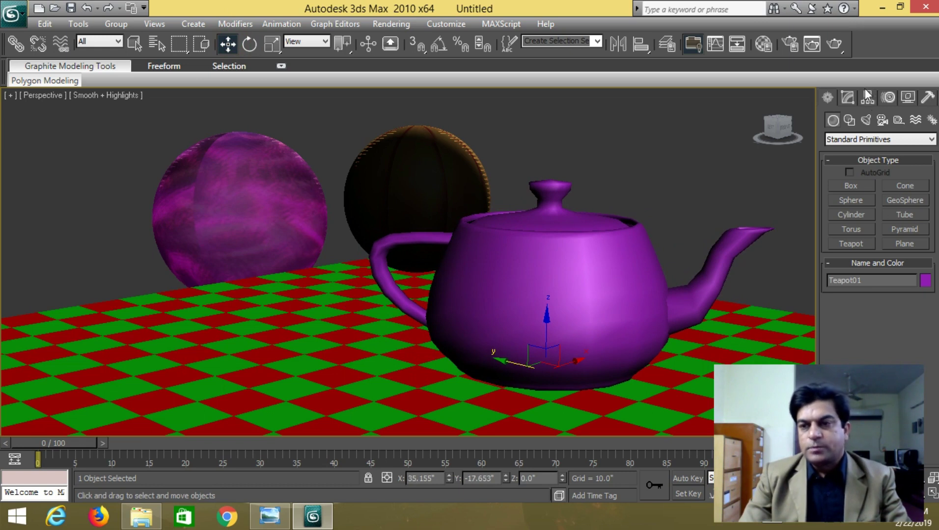
click(847, 98)
drag(915, 298, 902, 266)
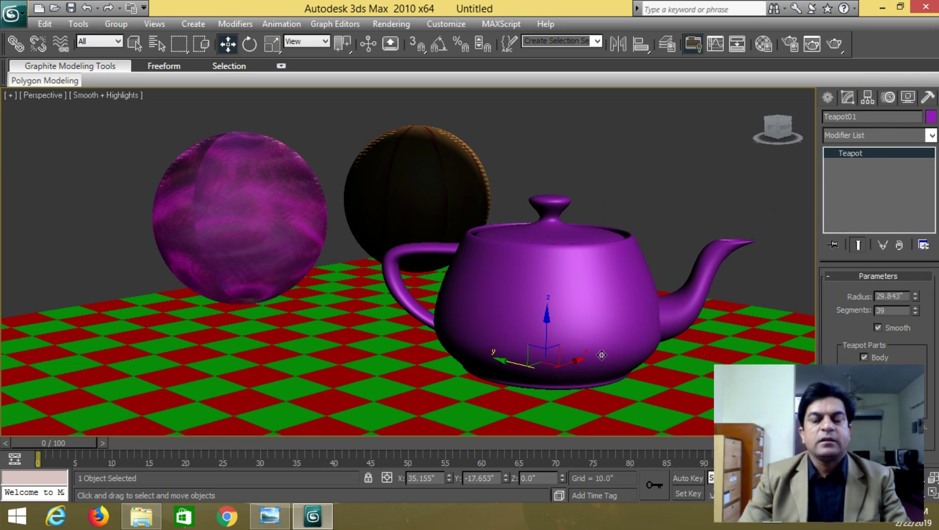
Set the fifth material's opacity to 93 and its specular level to 51, leaving the plain diffuse color as is.
key(m)
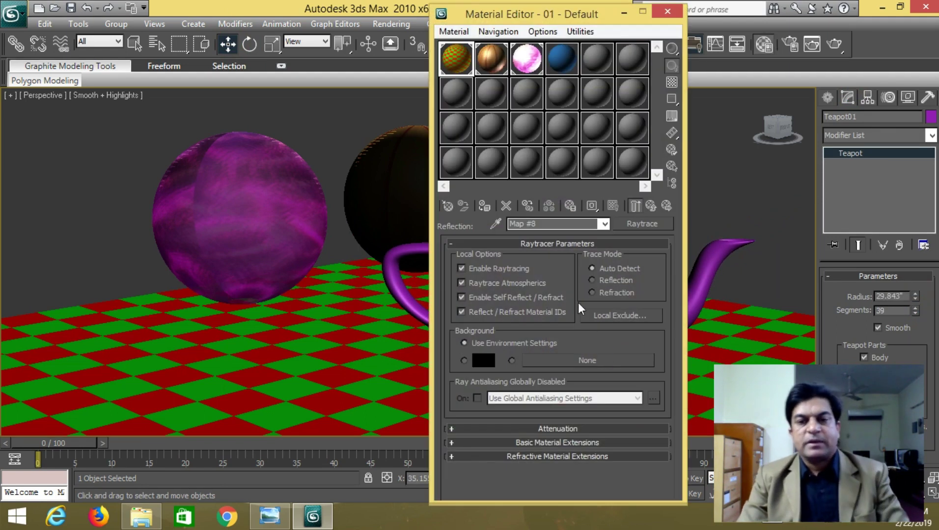
click(597, 59)
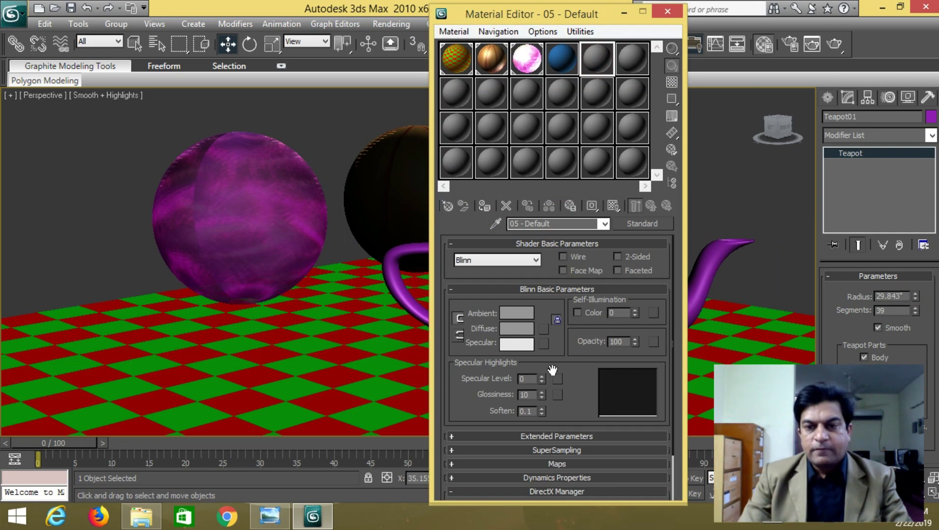
click(635, 345)
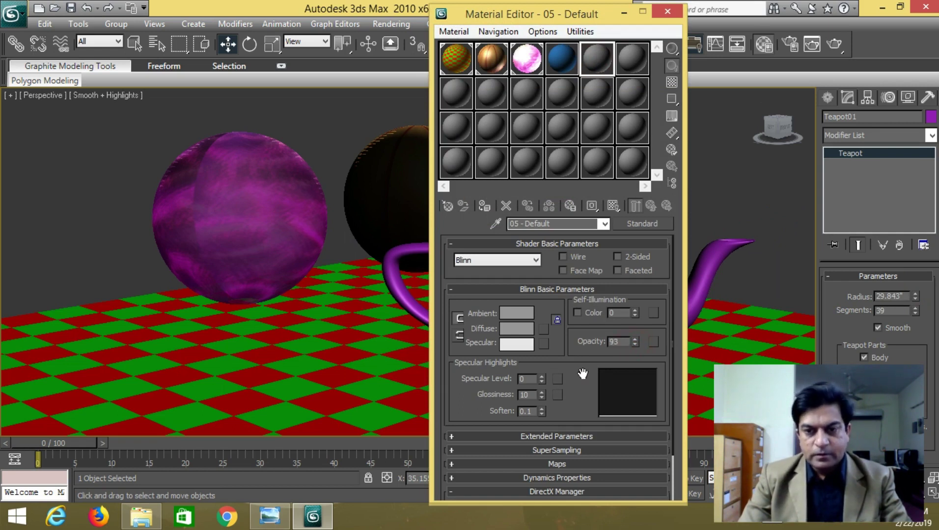
drag(542, 380, 544, 346)
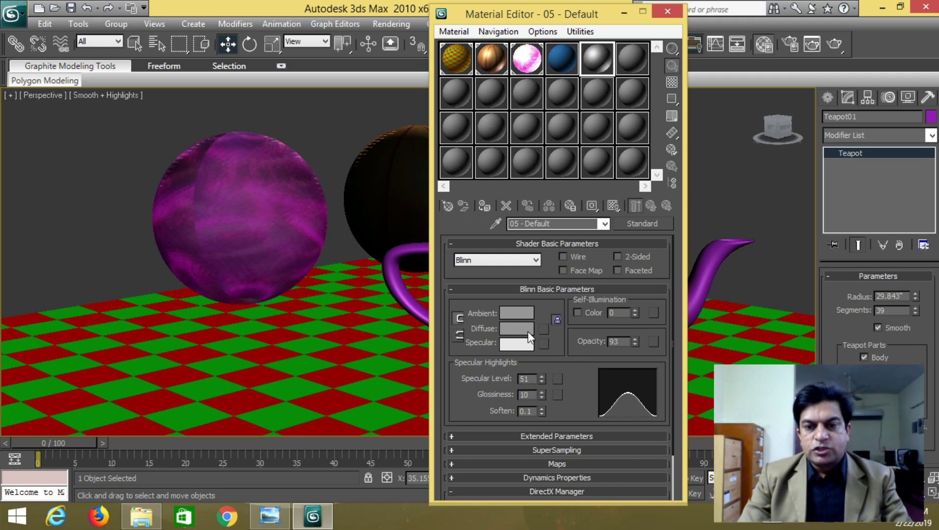
click(528, 334)
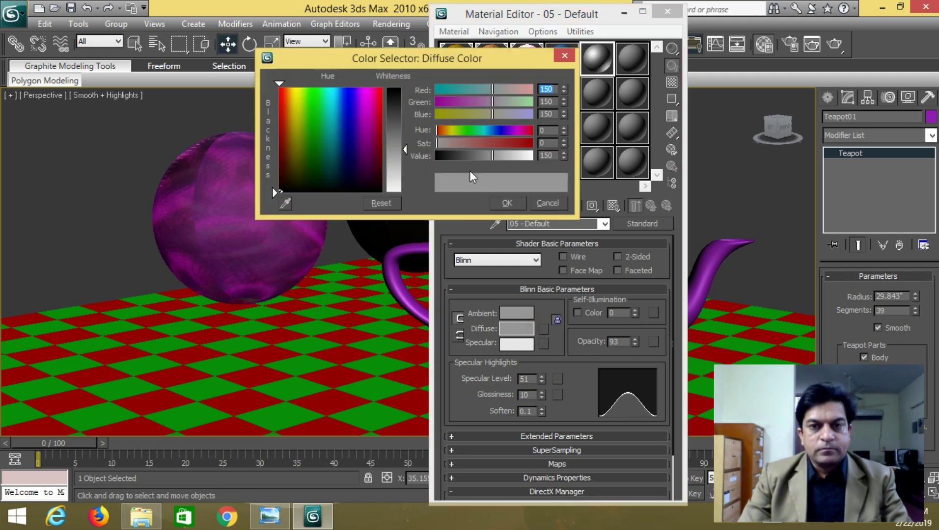
click(534, 201)
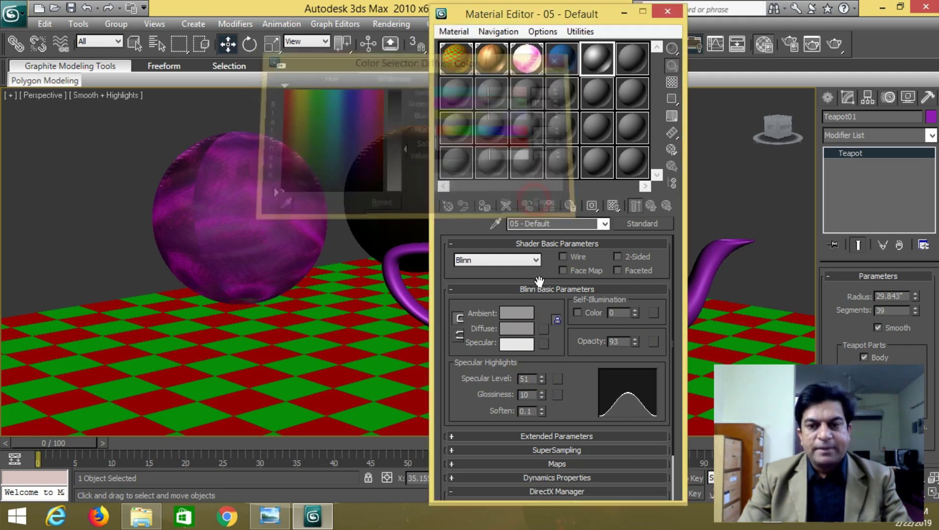
Assign a Marble map to the fifth material's diffuse color, apply the material to the teapot and show it in the viewport.
click(543, 329)
double_click(578, 368)
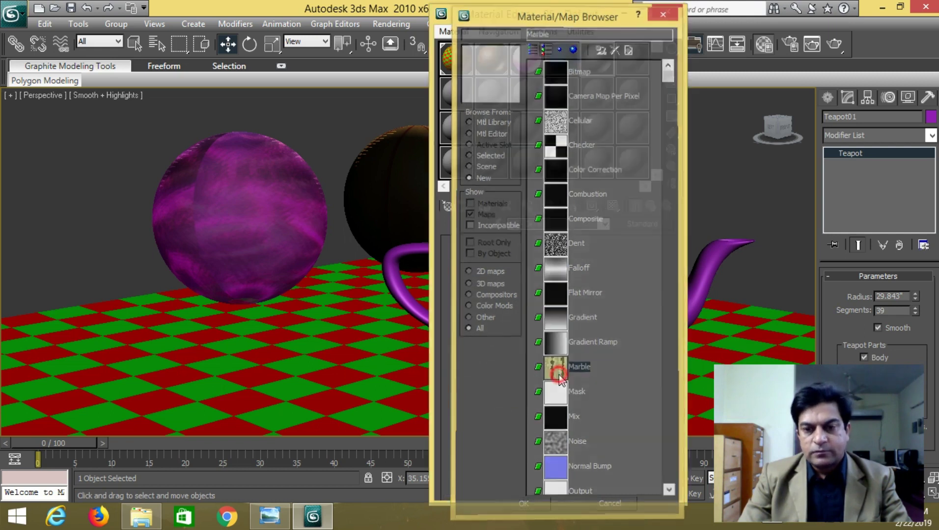
click(483, 207)
click(613, 203)
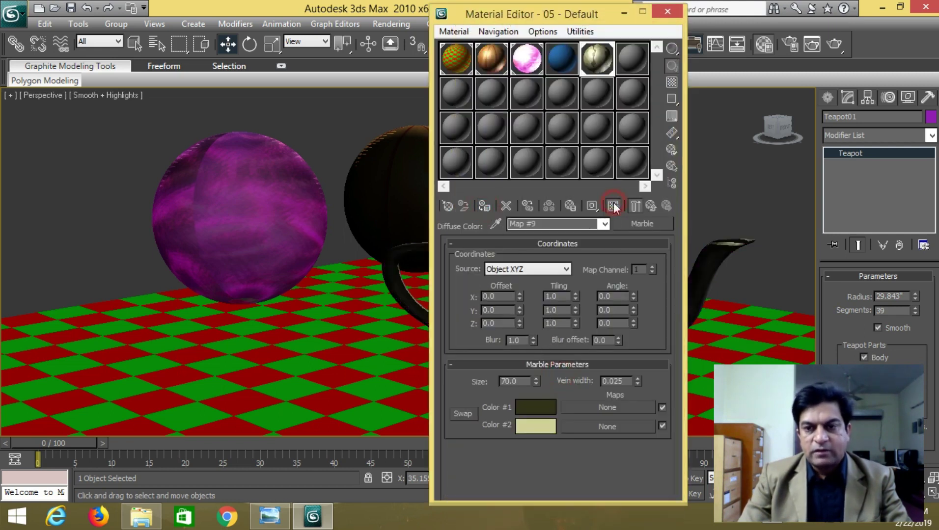
mouse_move(594, 21)
mouse_down()
mouse_move(187, 19)
mouse_move(232, 23)
mouse_up()
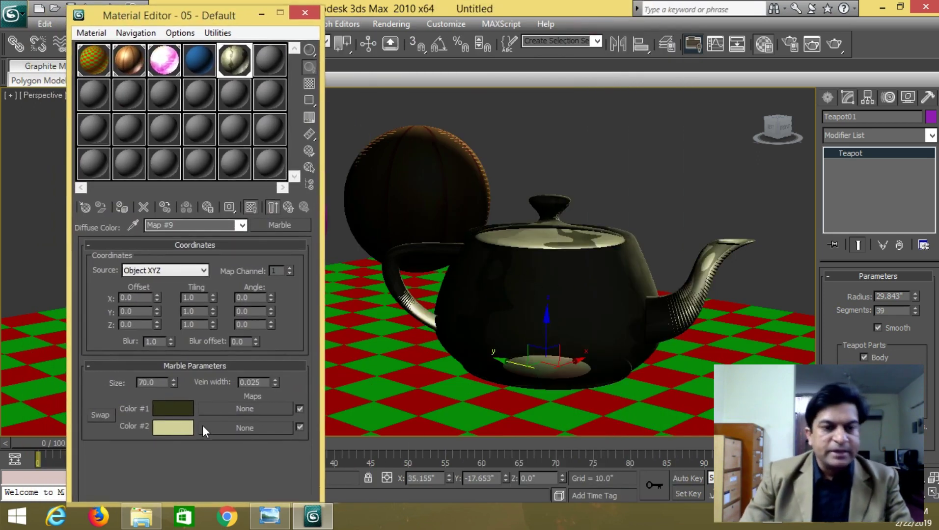
Set the marble's Color #1 to violet-blue and Color #2 to pale pink (247, 226, 244).
click(173, 410)
drag(348, 139, 352, 98)
click(169, 424)
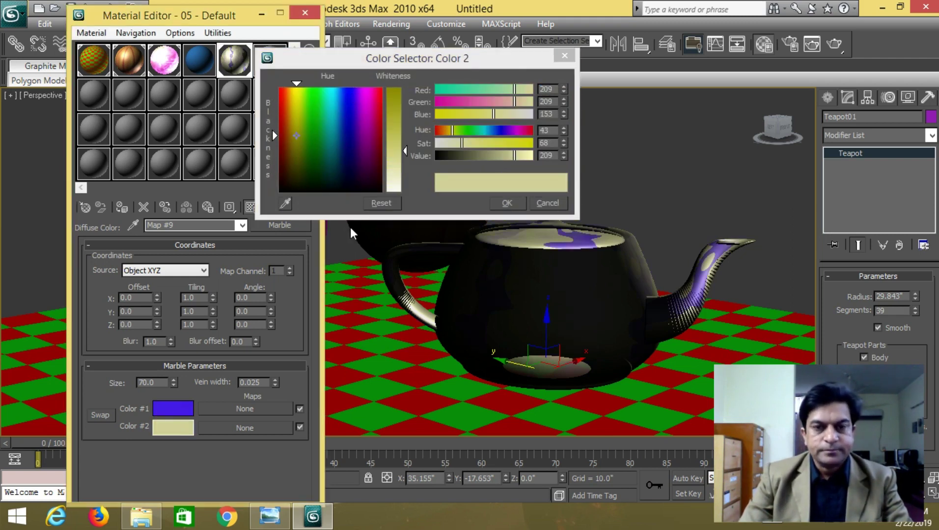
drag(373, 140, 367, 118)
drag(406, 152, 406, 181)
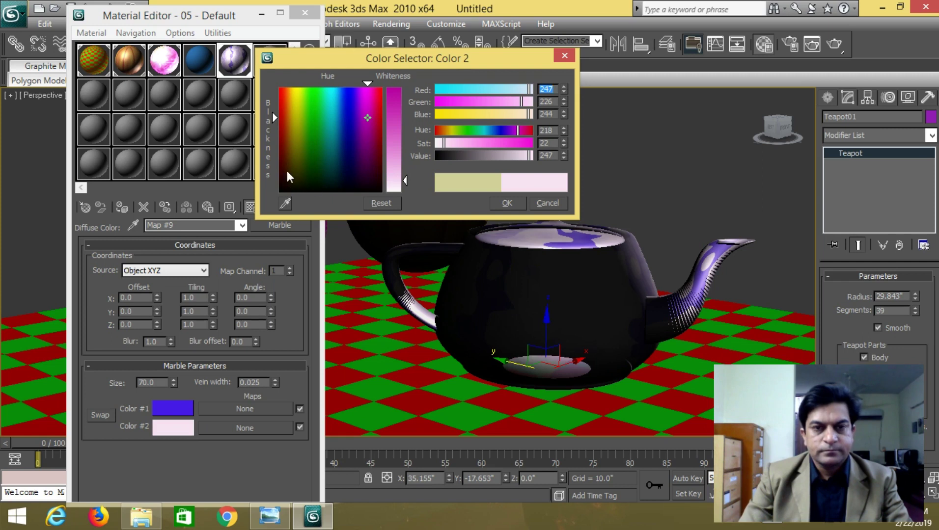
Change the marble's Color #1 to bright yellow and accept the color.
click(177, 410)
mouse_move(351, 97)
mouse_down()
mouse_move(272, 91)
mouse_move(297, 98)
mouse_up()
click(508, 204)
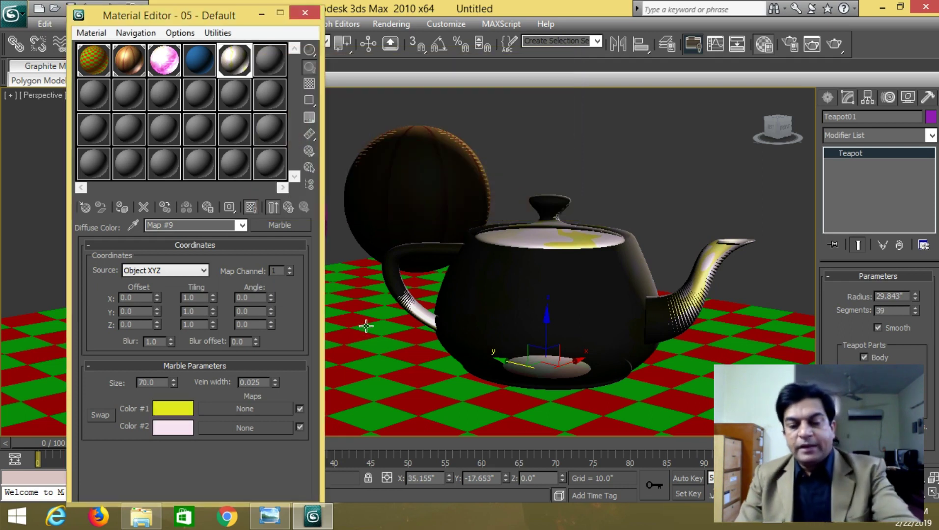
Render the perspective view with the yellow and pink marble teapot, continue past the missing map coordinates, and close the render.
key(shift+q)
click(478, 192)
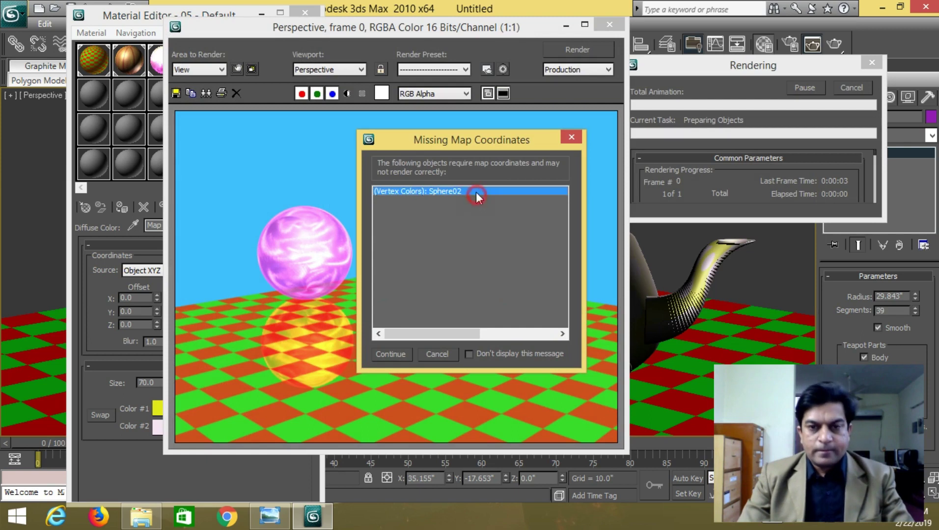
click(391, 354)
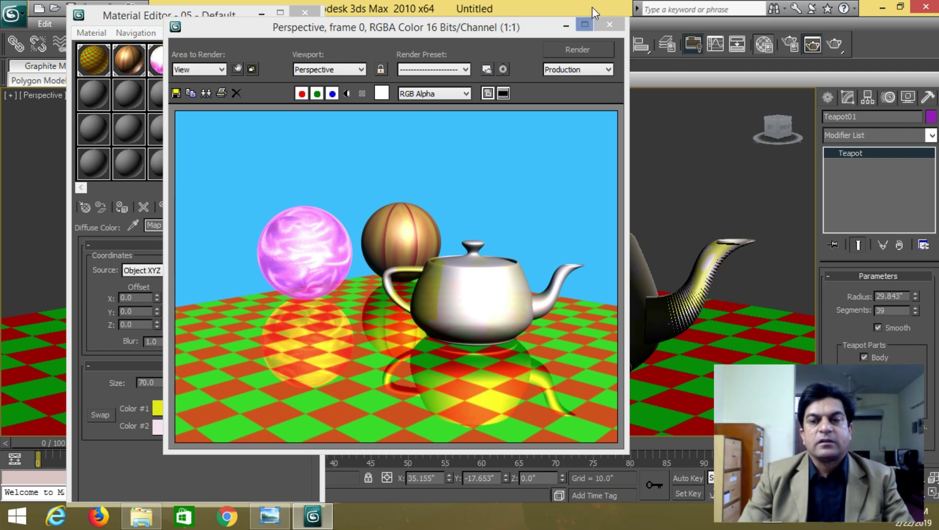
click(610, 26)
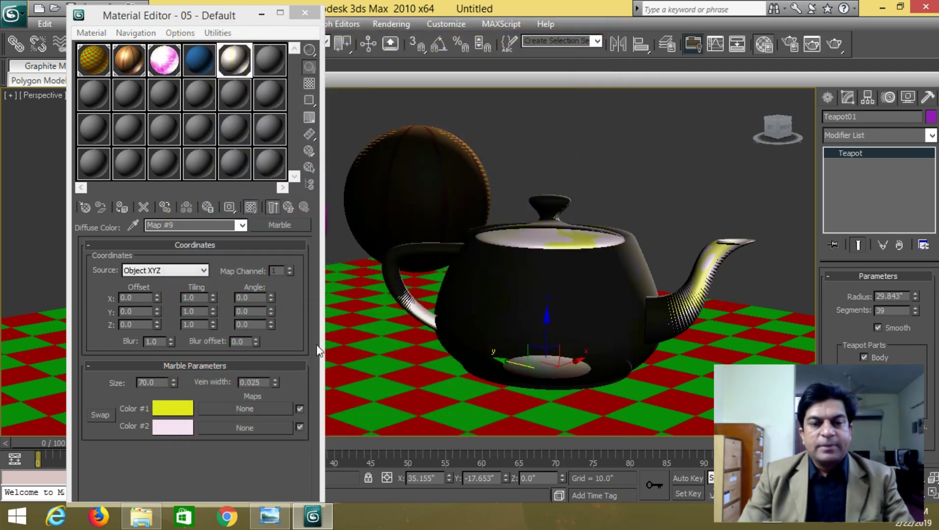
Set the marble's Color #2 to deep blue (23, 8, 212) and Color #1 to red (245, 14, 3).
click(184, 429)
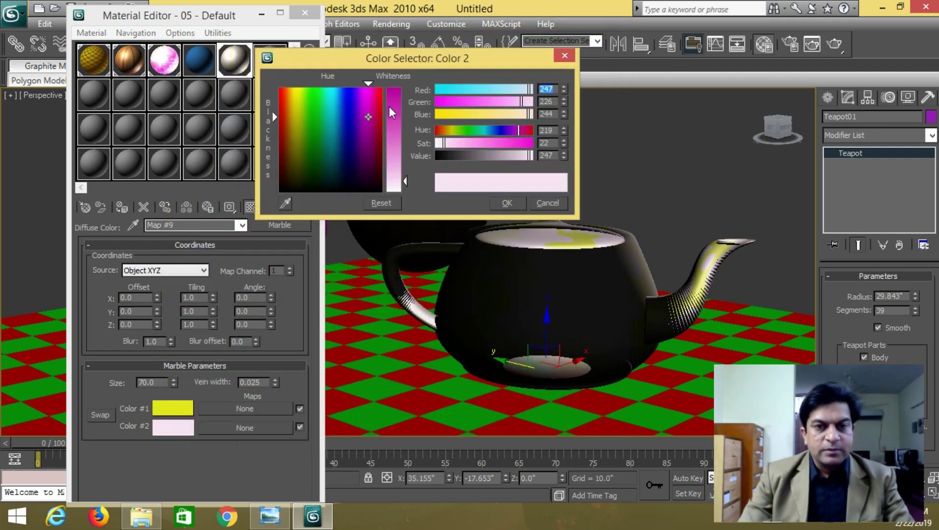
mouse_move(368, 116)
mouse_down()
mouse_move(349, 127)
mouse_move(332, 120)
mouse_move(334, 104)
mouse_move(357, 130)
mouse_move(350, 121)
mouse_up()
mouse_move(394, 180)
mouse_down()
mouse_move(393, 104)
mouse_move(350, 105)
mouse_move(402, 96)
mouse_up()
click(173, 408)
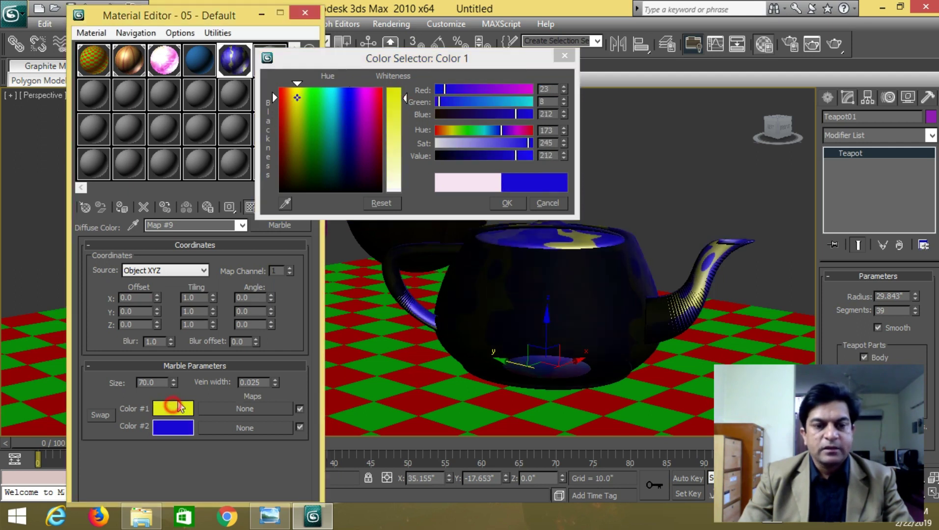
drag(298, 93, 277, 92)
drag(407, 96, 403, 92)
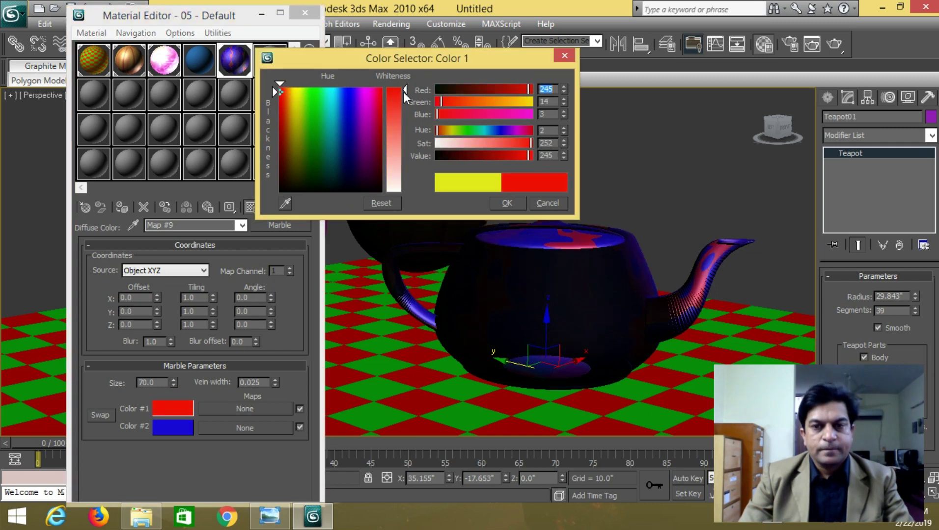
click(502, 203)
Set the marble map's tiling to X 3.4, Y 8.6 and Z 6.9, and return to the parent material.
drag(213, 296, 212, 275)
drag(212, 312, 214, 273)
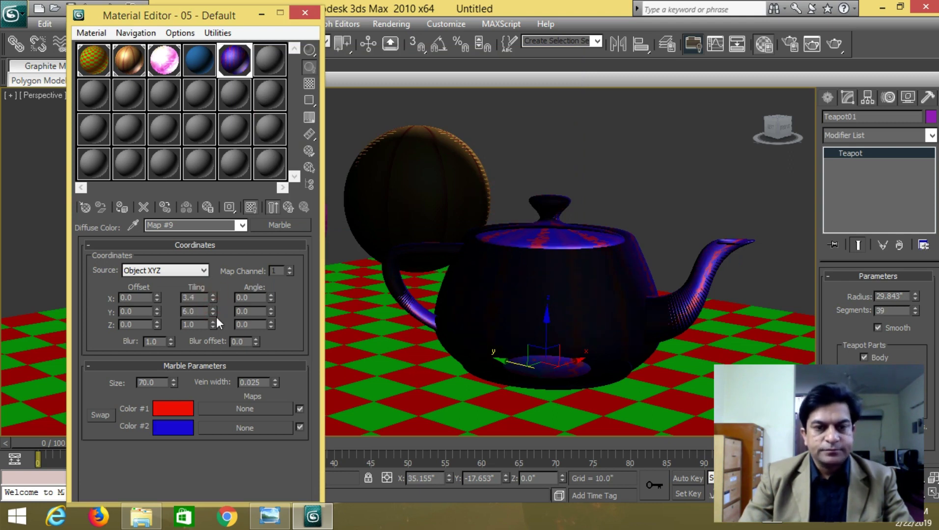
drag(215, 323, 215, 293)
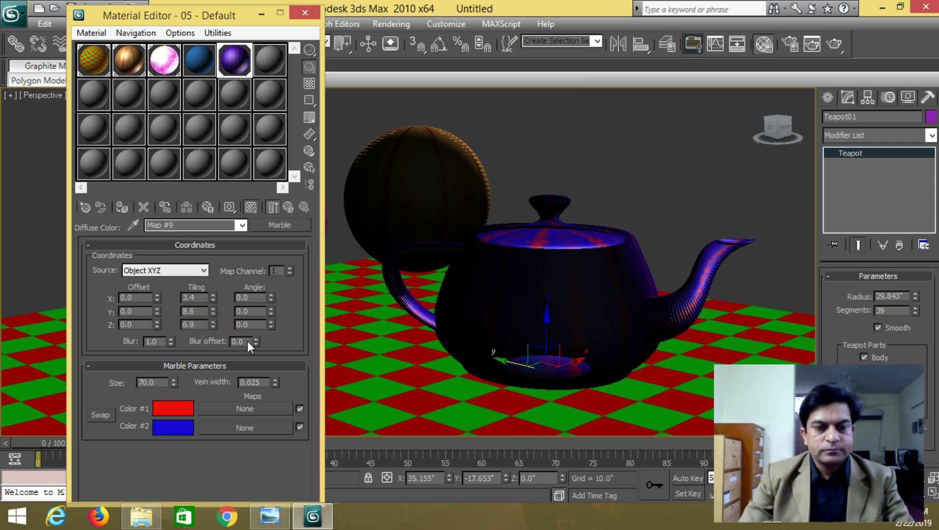
click(288, 208)
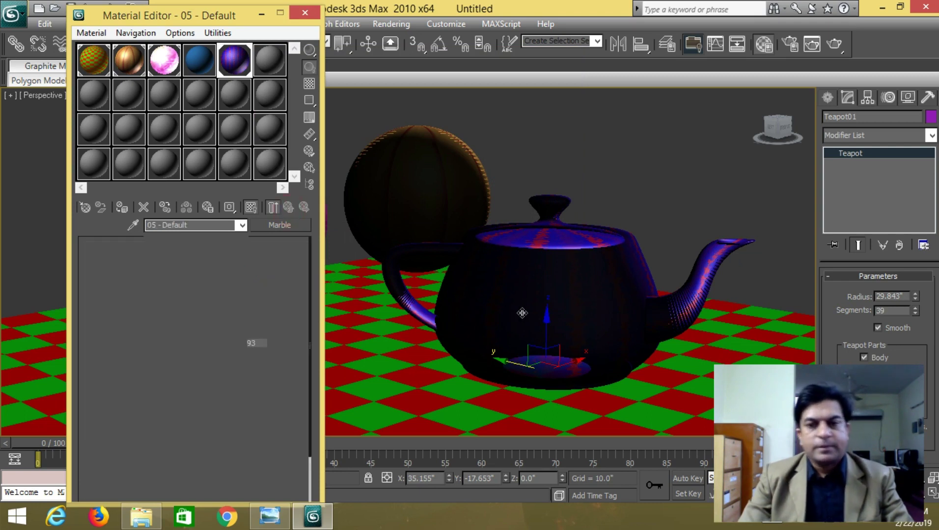
Render the perspective view with the red and blue marble teapot, continue past the missing map coordinates, and close the render.
key(shift+q)
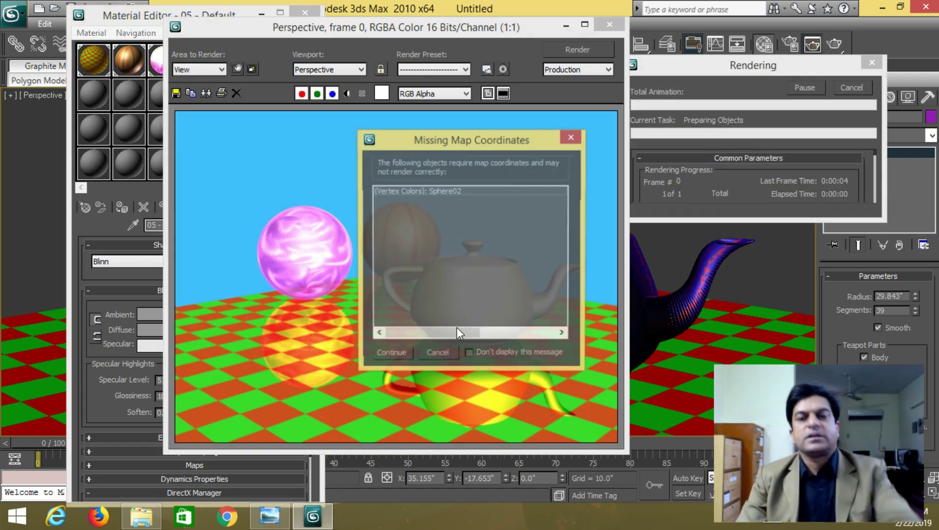
click(398, 353)
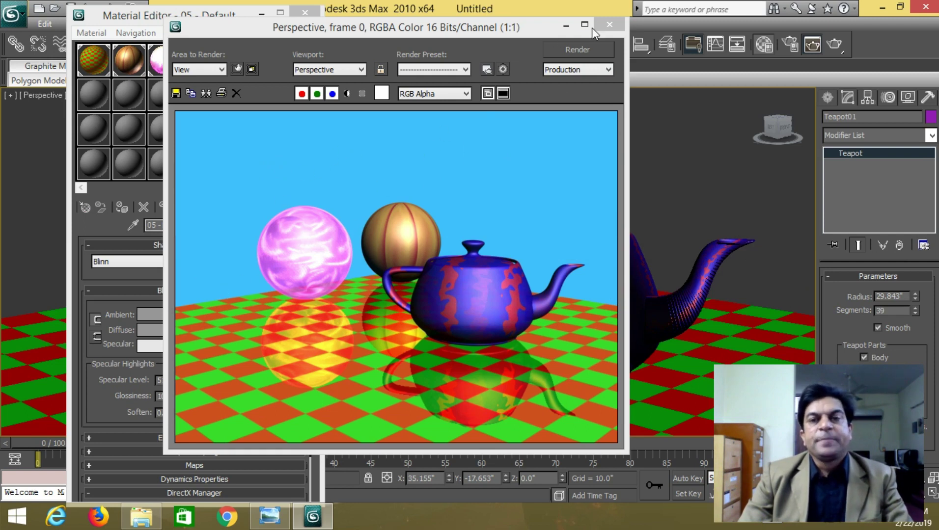
click(608, 23)
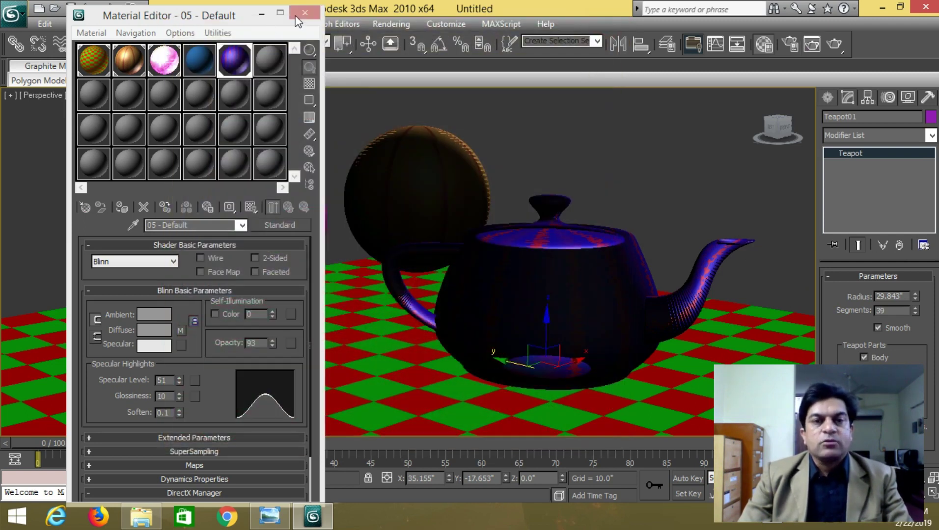
Close the Material Editor, deselect everything, and set the environment background color to yellow-green.
click(305, 12)
click(91, 184)
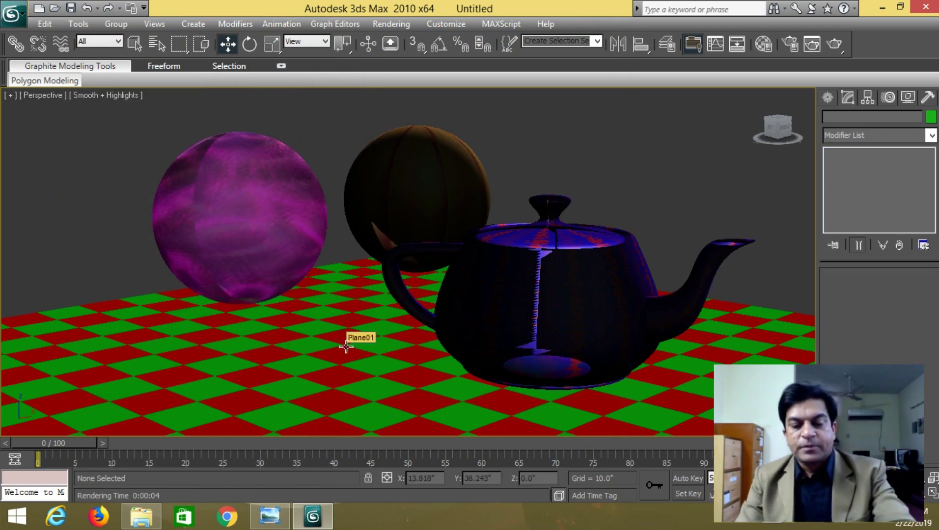
key(8)
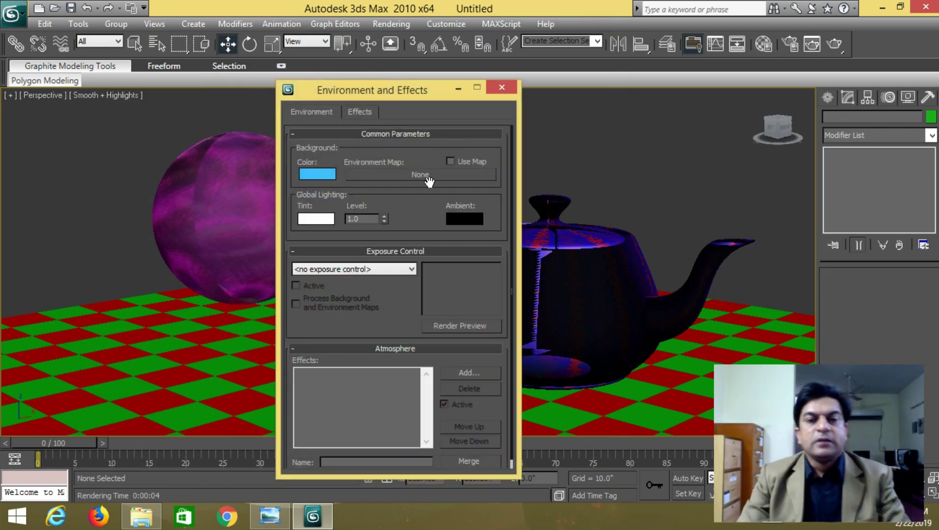
click(325, 173)
mouse_move(342, 124)
mouse_down()
mouse_move(283, 119)
mouse_move(338, 131)
mouse_move(299, 94)
mouse_up()
click(504, 203)
Render the perspective view against the yellow-green background, continue past the missing map coordinates, and close the render.
key(shift+q)
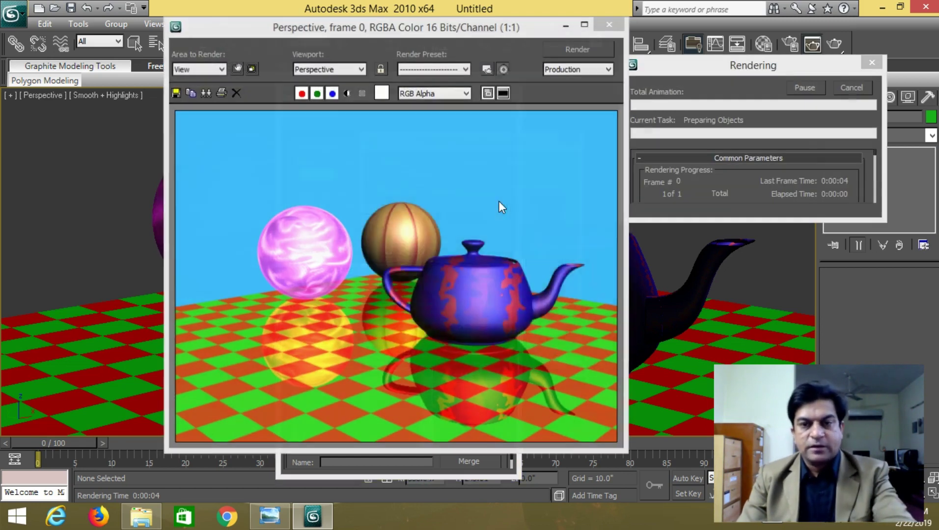
click(438, 191)
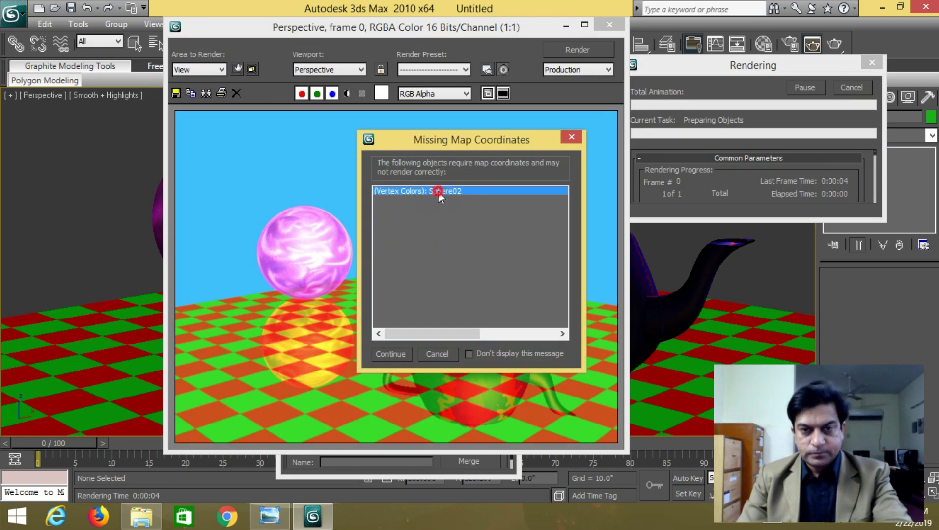
click(402, 356)
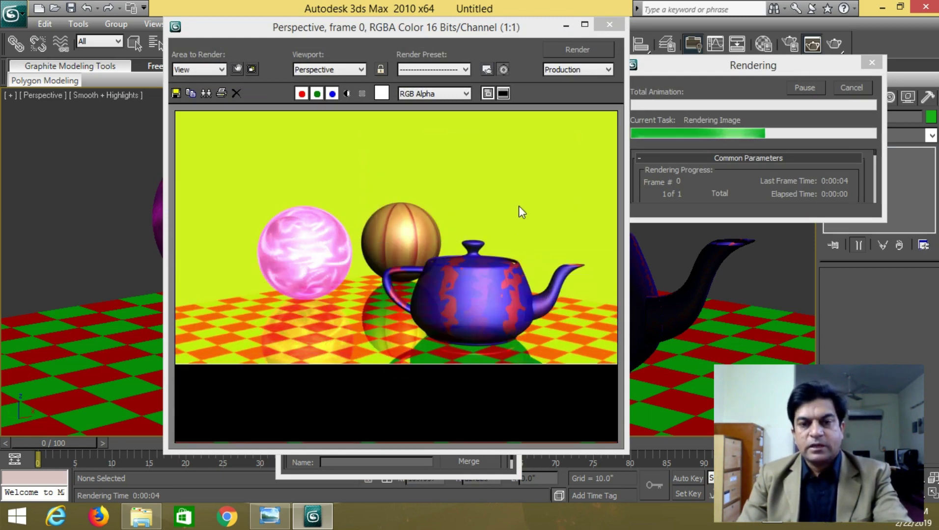
click(609, 24)
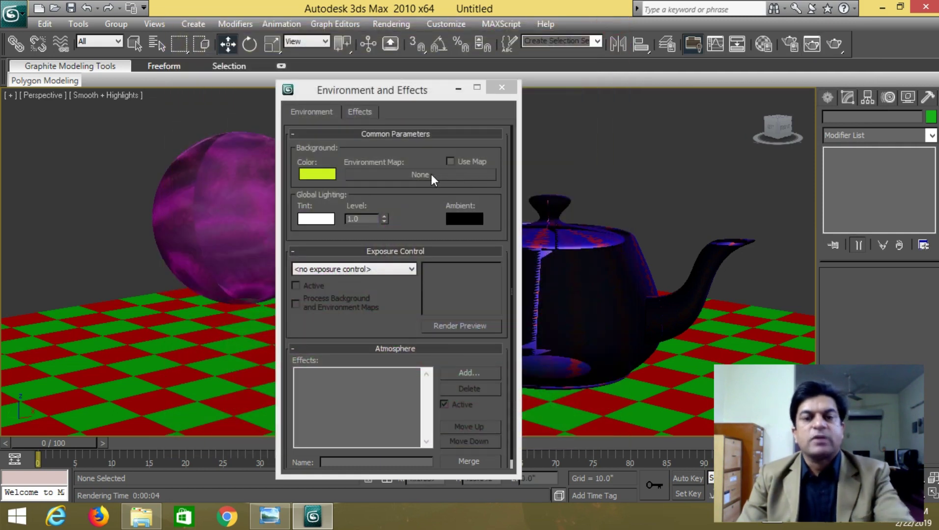
Assign the SKY image from the maps library's Skies folder as a bitmap environment map for the background.
click(391, 174)
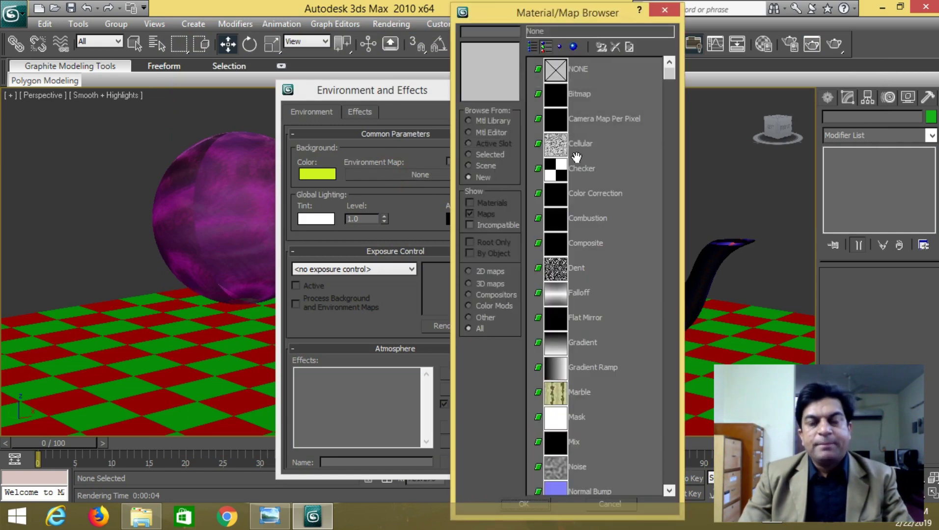
double_click(561, 95)
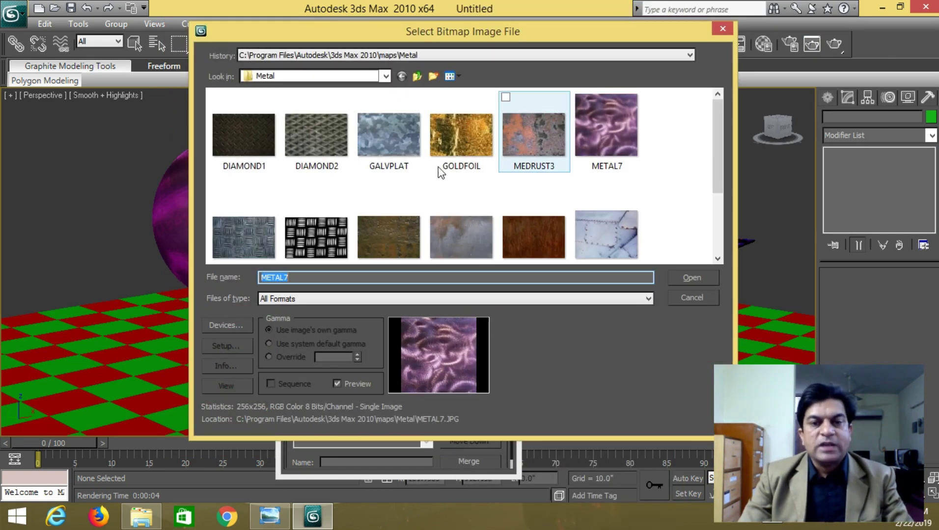
click(419, 77)
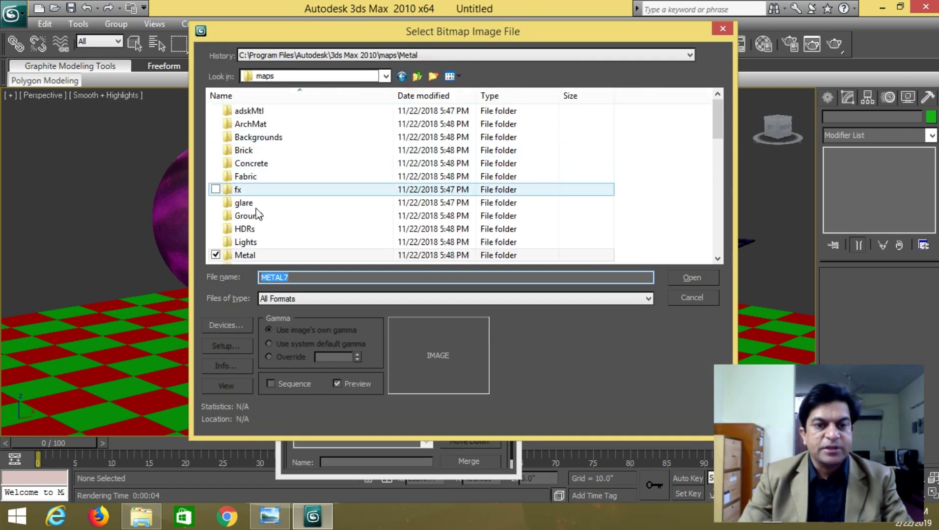
scroll(724, 116, down, 5)
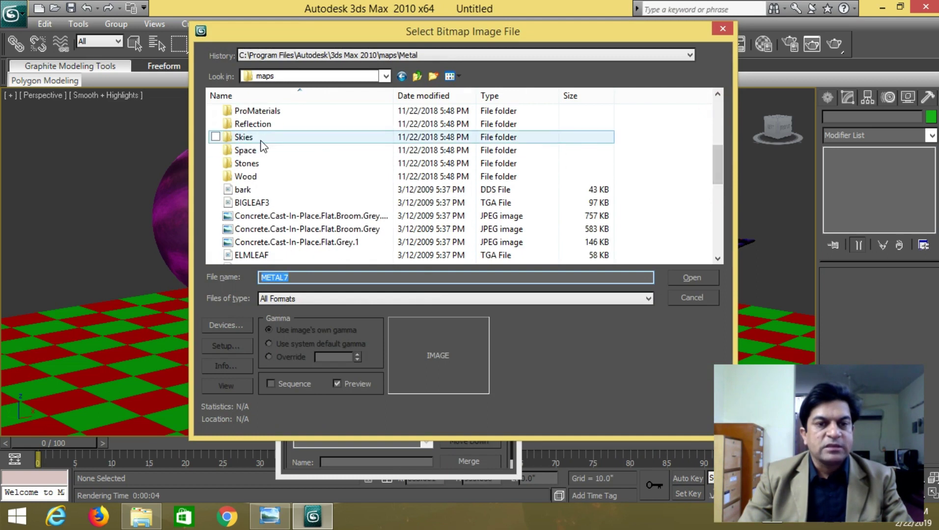
double_click(261, 141)
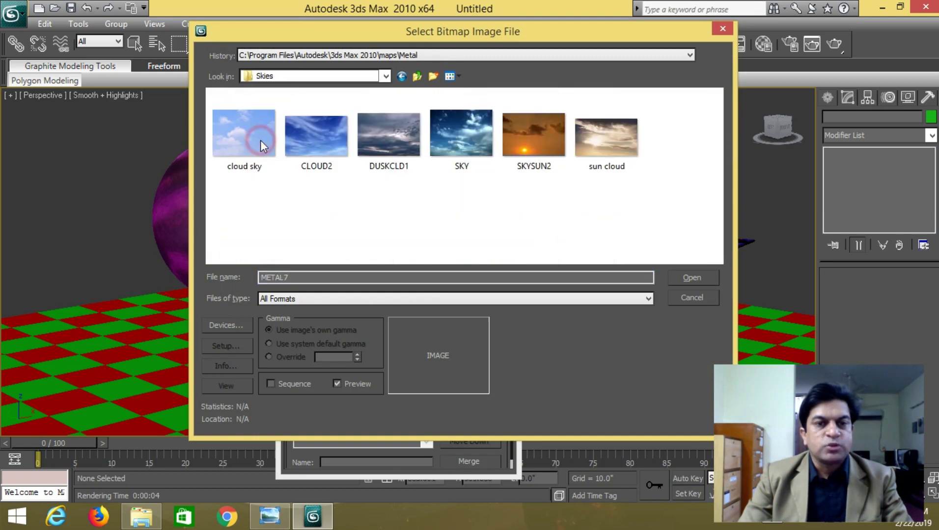
click(462, 134)
click(716, 281)
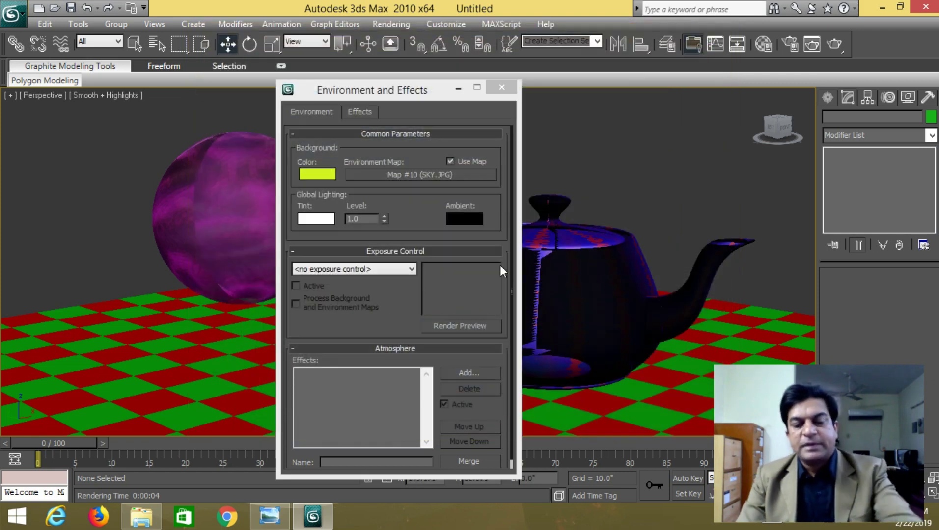
Render the perspective view against the sky background, continue past the missing map coordinates, and close the render and environment settings.
key(shift+q)
click(462, 191)
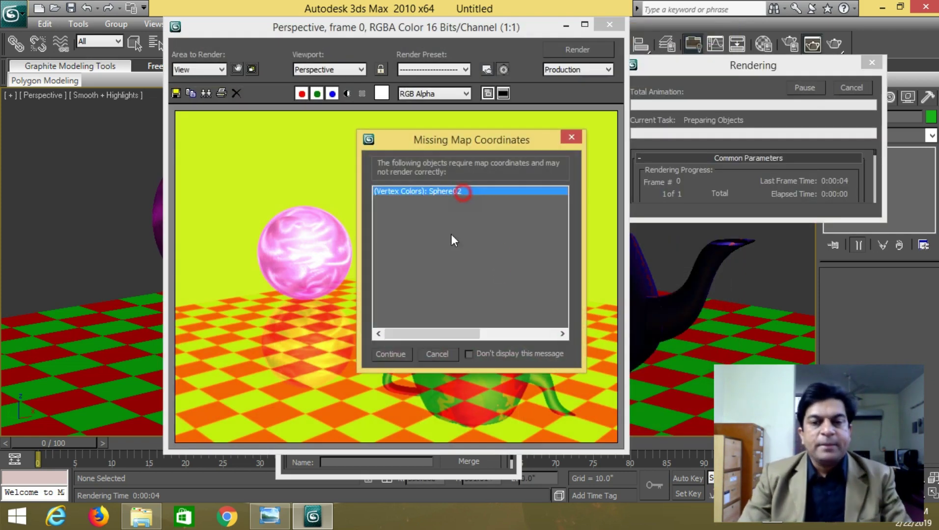
click(391, 354)
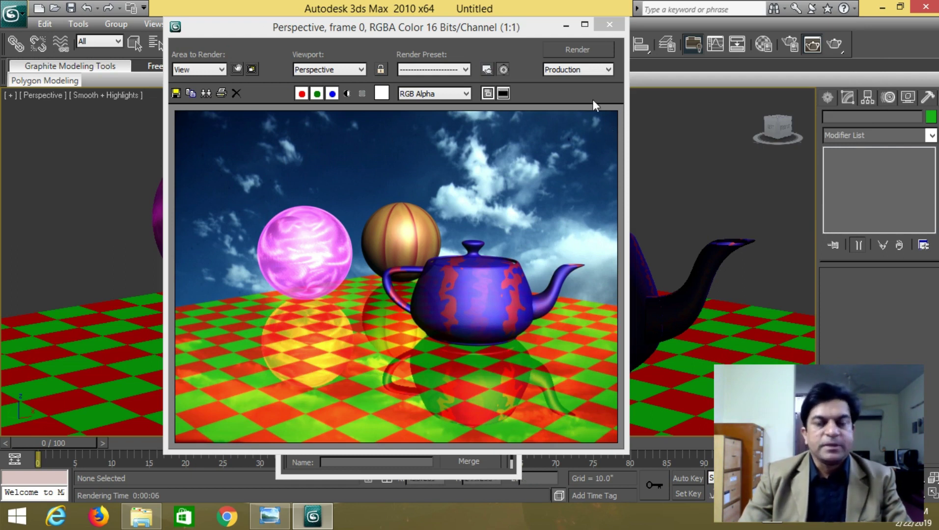
click(611, 25)
click(500, 89)
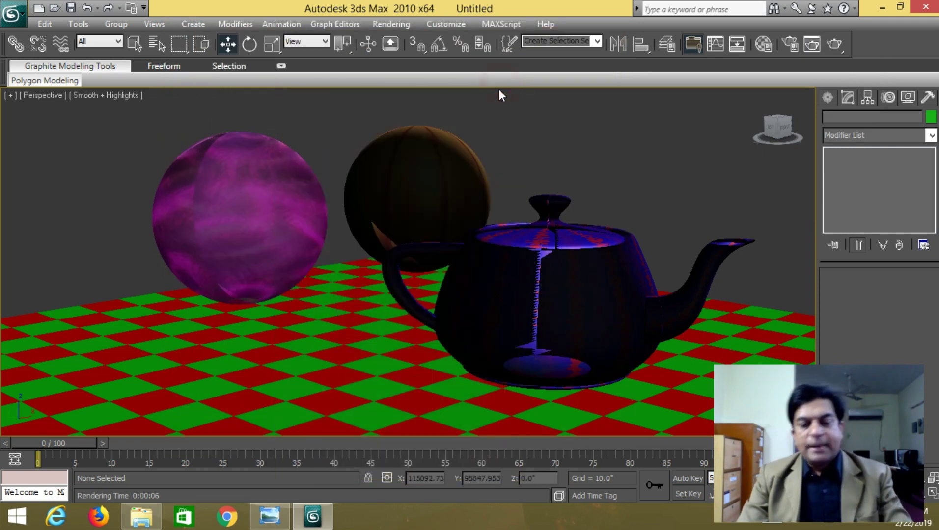
Open the Material Editor beside the spheres to review the sample materials, and close it.
key(m)
drag(202, 17, 624, 14)
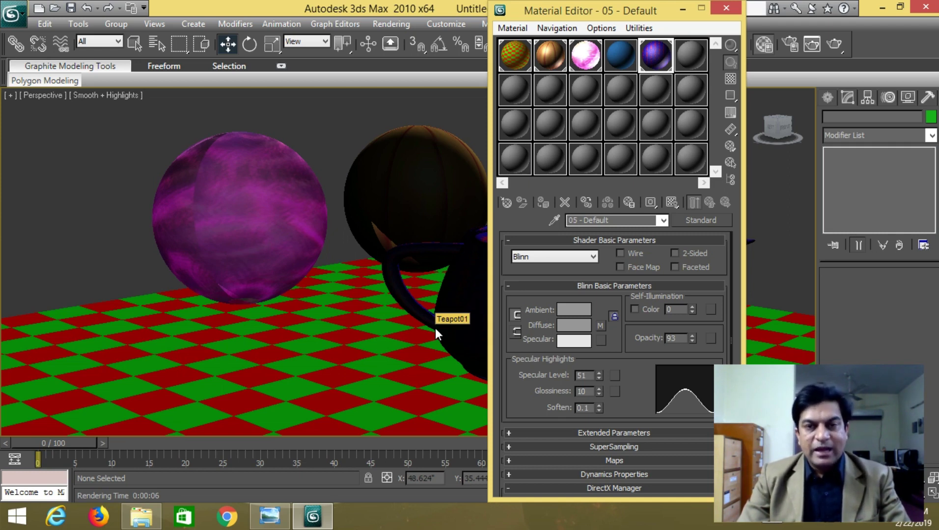
click(726, 8)
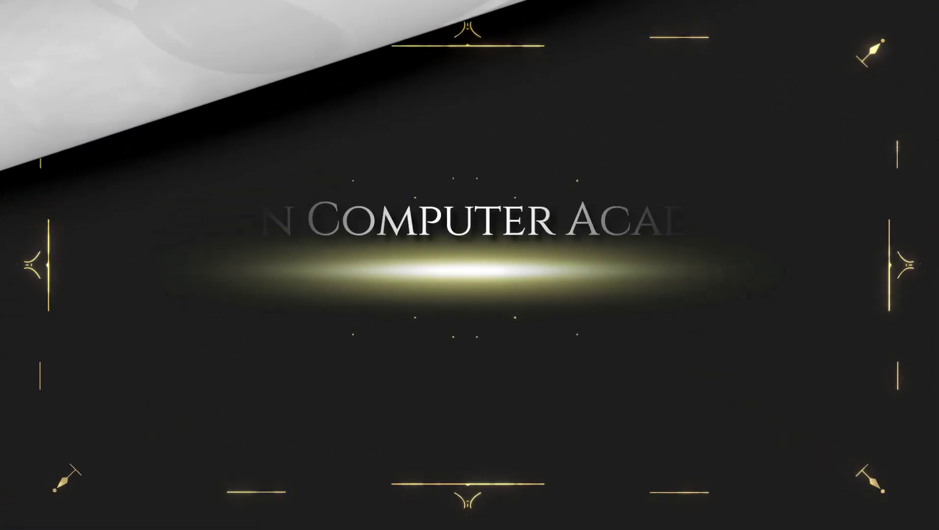